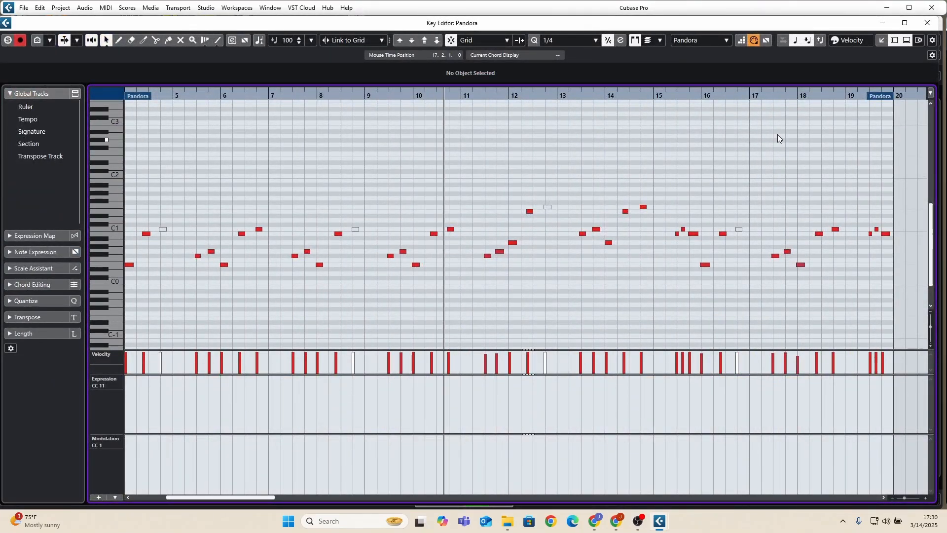
Close the Pandora Key Editor, then view the notes of the HALion Beefy Synth part starting at bar 4 and close its editor.
{"action": "left_click", "coordinate": [926, 24]}
{"action": "scroll", "coordinate": [596, 335], "scroll_direction": "down", "scroll_amount": 5}
{"action": "scroll", "coordinate": [596, 336], "scroll_direction": "down", "scroll_amount": 3}
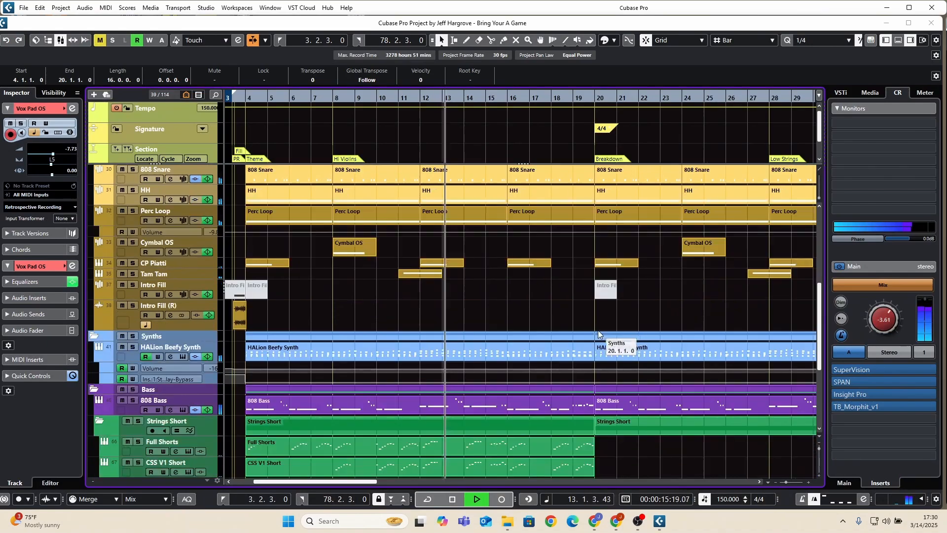
{"action": "double_click", "coordinate": [522, 347]}
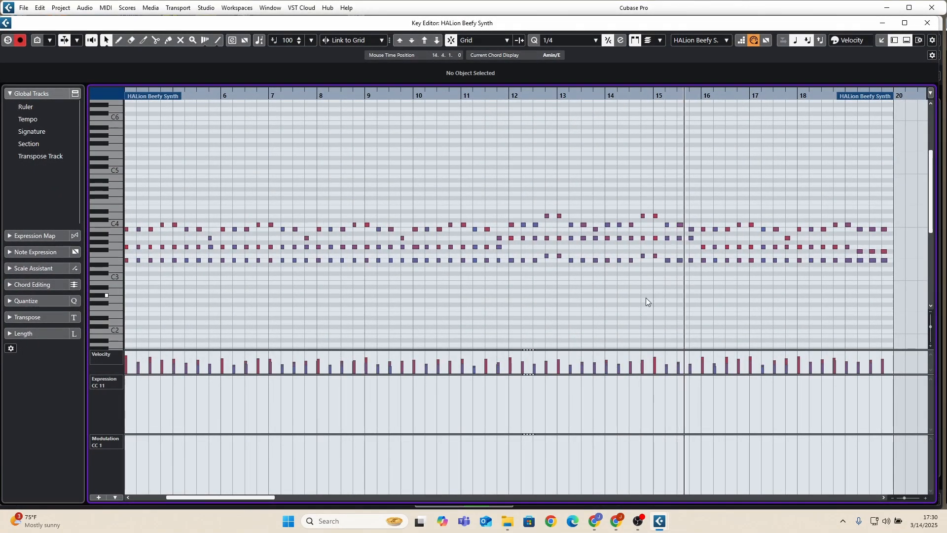
{"action": "left_click", "coordinate": [926, 24]}
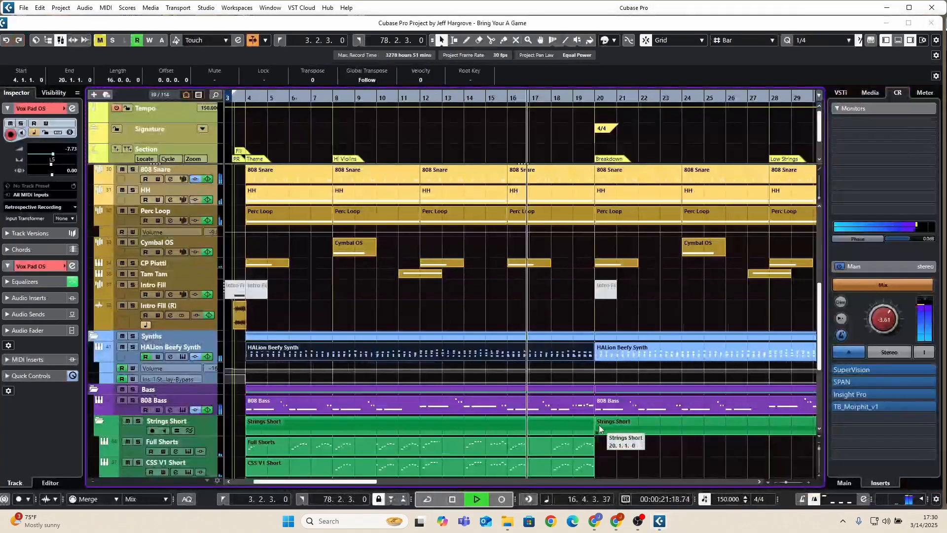
View the notes of the 808 Bass part starting at bar 20 in the Key Editor, then close the editor.
{"action": "scroll", "coordinate": [600, 416], "scroll_direction": "down", "scroll_amount": 3}
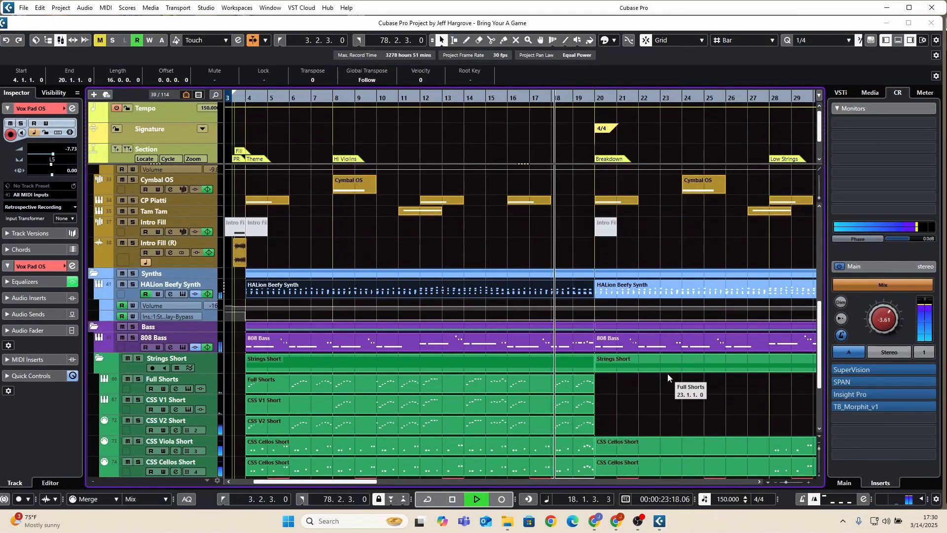
{"action": "double_click", "coordinate": [688, 339]}
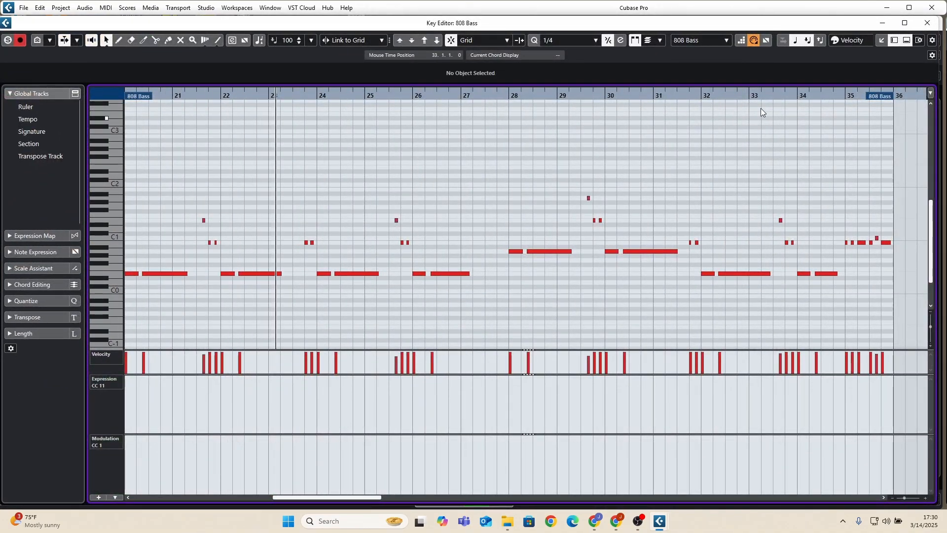
{"action": "left_click", "coordinate": [926, 24]}
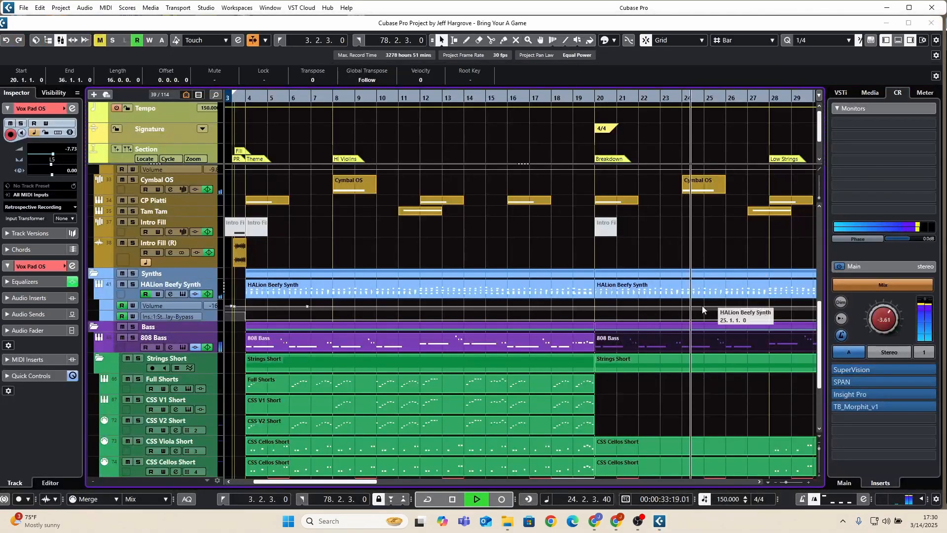
Examine the notes and modulation curve of the upper CB Horn Ensemble part at bar 36 in the Key Editor, then close it.
{"action": "scroll", "coordinate": [686, 318], "scroll_direction": "down", "scroll_amount": 5}
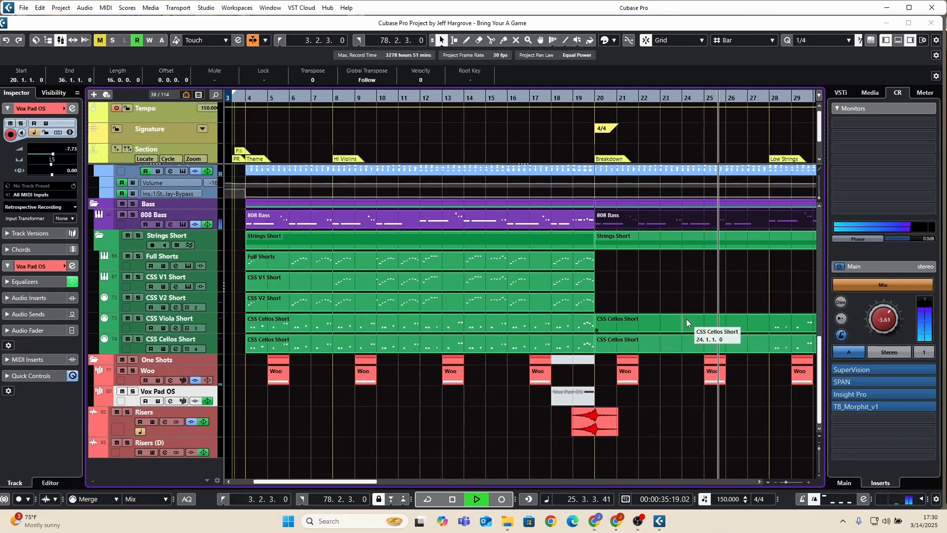
{"action": "scroll", "coordinate": [686, 319], "scroll_direction": "up", "scroll_amount": 5}
{"action": "scroll", "coordinate": [685, 318], "scroll_direction": "up", "scroll_amount": 4}
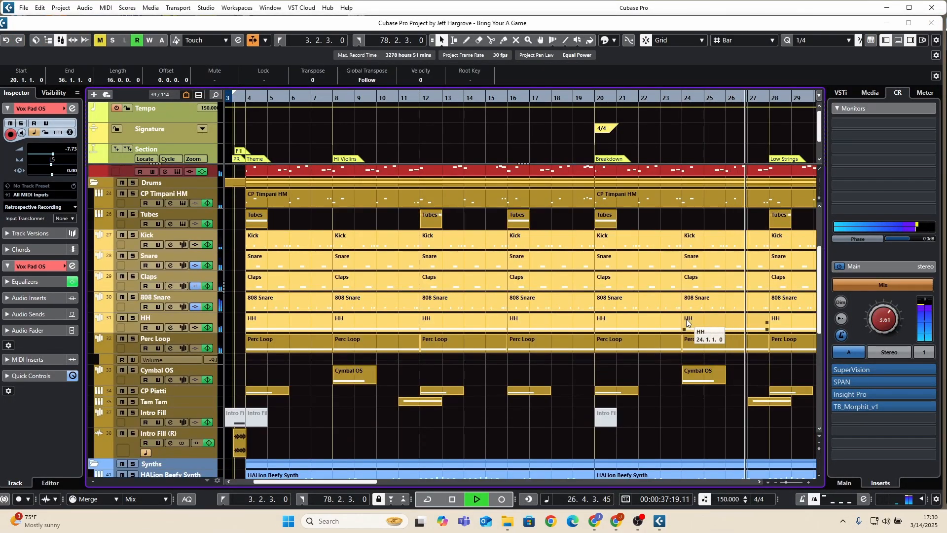
{"action": "scroll", "coordinate": [686, 319], "scroll_direction": "up", "scroll_amount": 3}
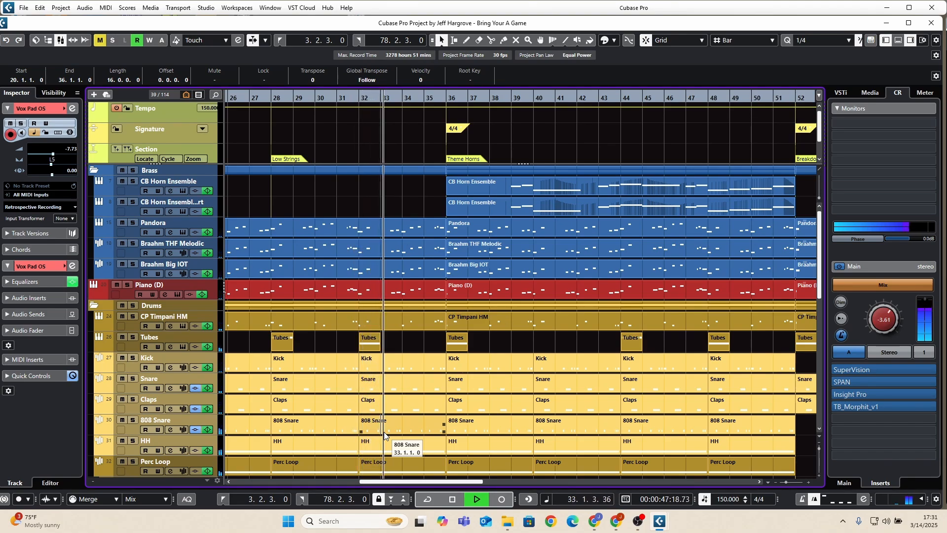
{"action": "key", "text": "3"}
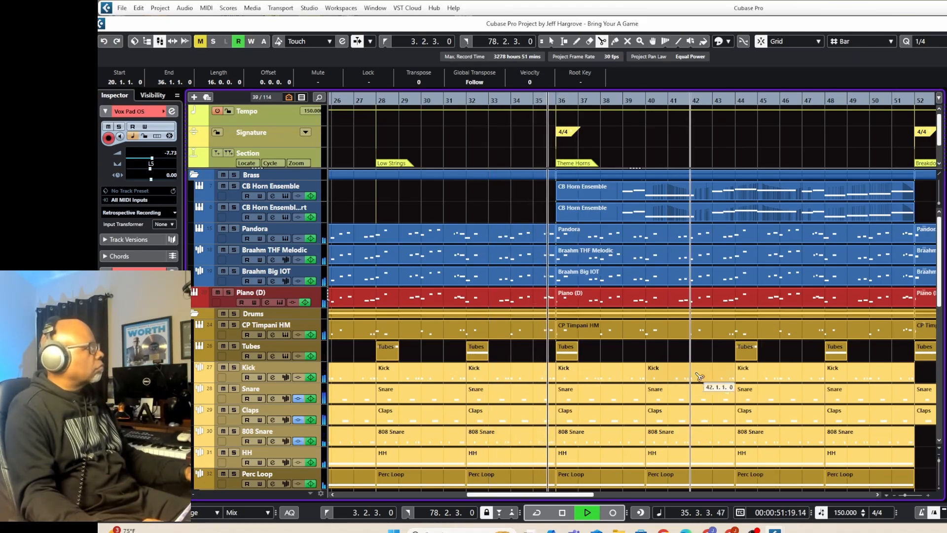
{"action": "left_click", "coordinate": [552, 41]}
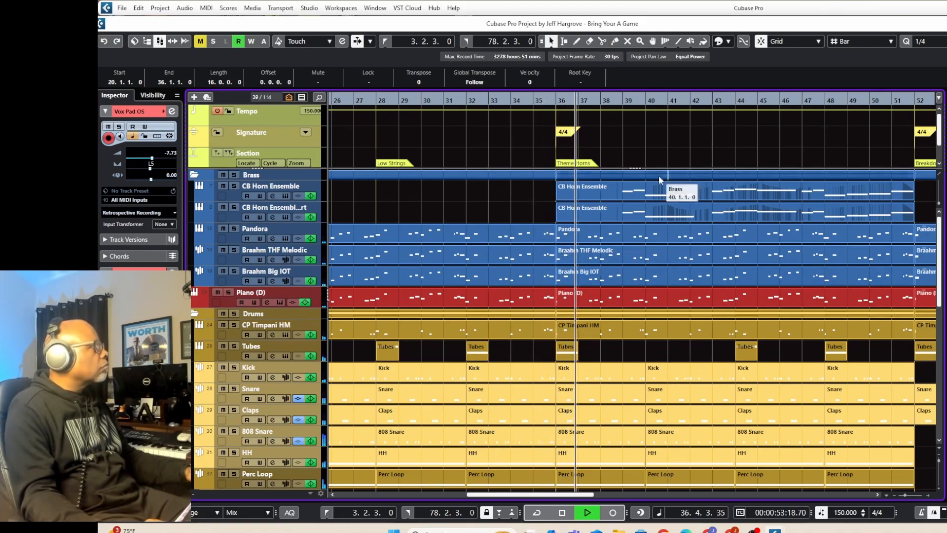
{"action": "left_click", "coordinate": [664, 195]}
{"action": "double_click", "coordinate": [667, 192]}
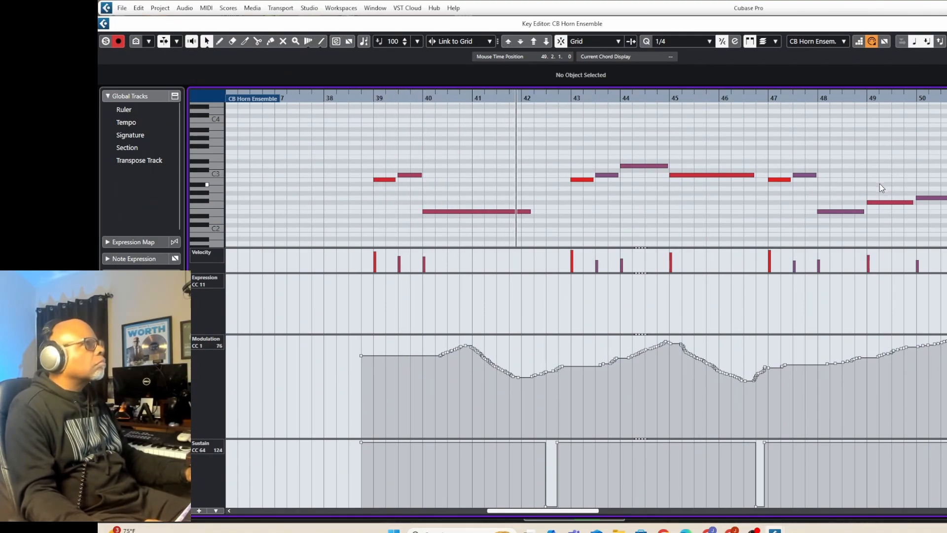
{"action": "key", "text": "Return"}
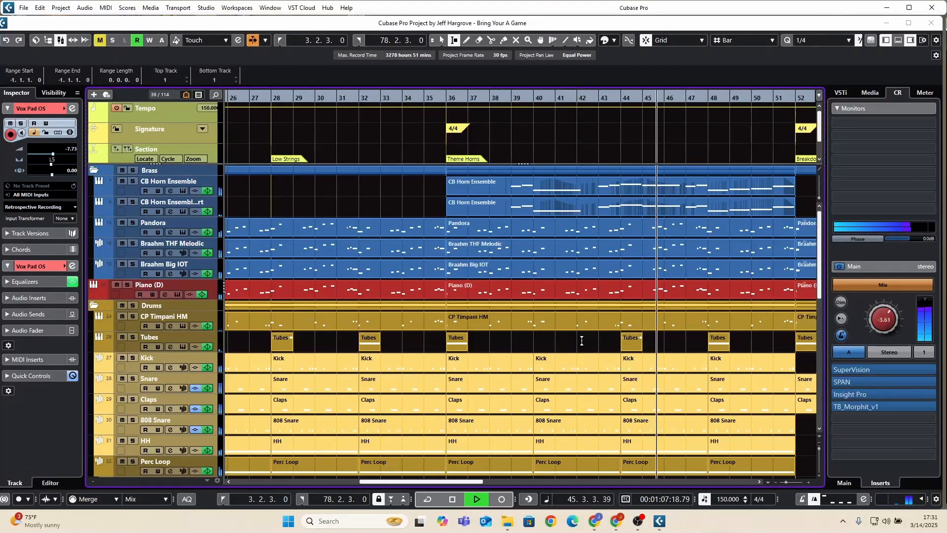
Reactivate the Object Selection tool and resume auto-scroll in the arrangement.
{"action": "left_click", "coordinate": [442, 39]}
{"action": "left_click", "coordinate": [251, 43]}
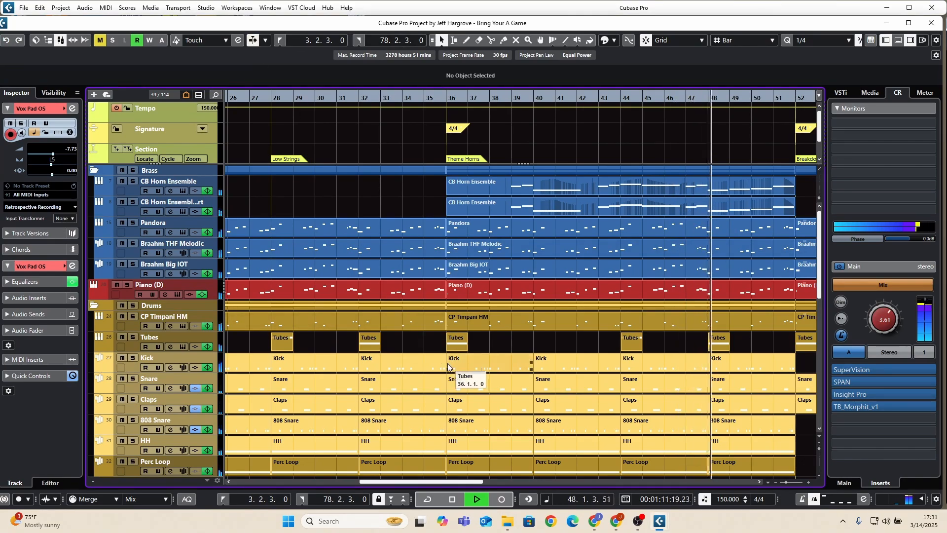
{"action": "left_click_drag", "start_coordinate": [442, 482], "coordinate": [489, 483]}
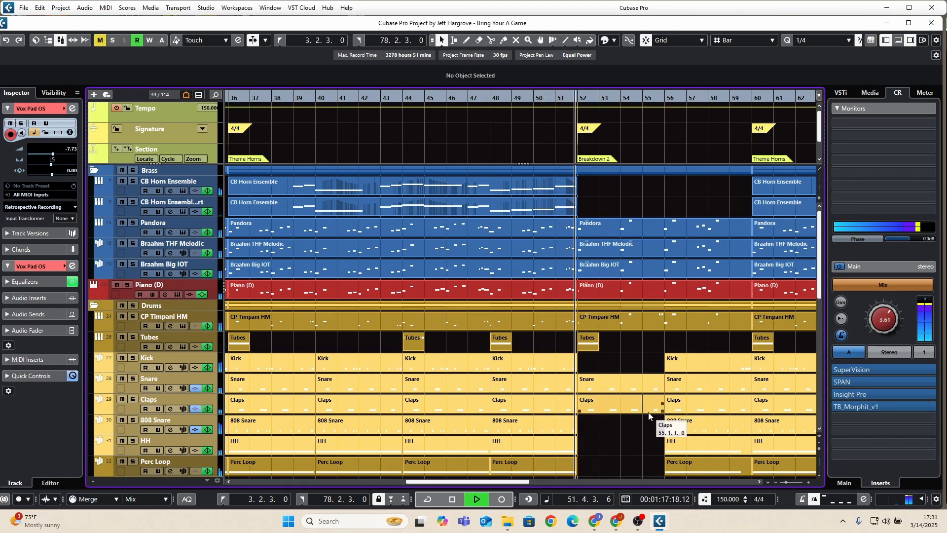
View the notes of the Kick part at bar 56 in the Key Editor, then close the editor.
{"action": "scroll", "coordinate": [648, 415], "scroll_direction": "down", "scroll_amount": 3}
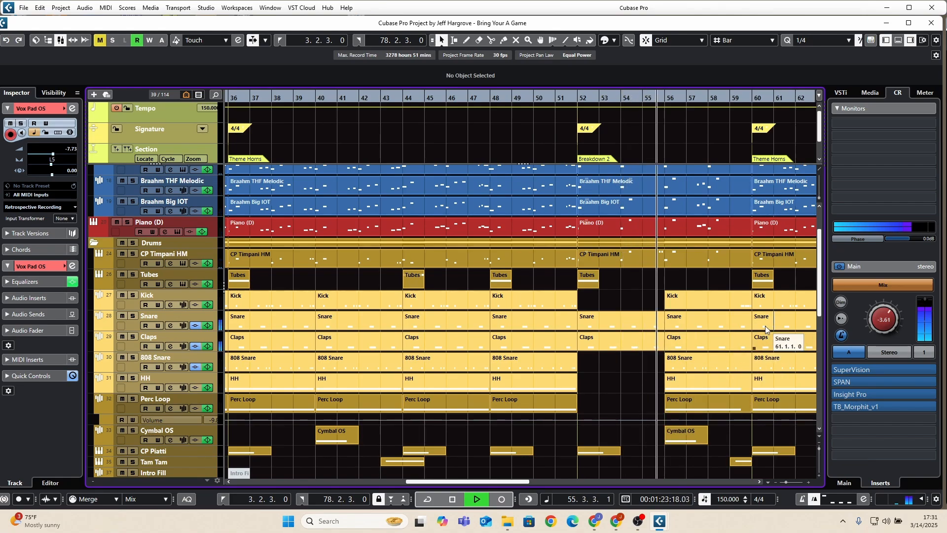
{"action": "double_click", "coordinate": [731, 300]}
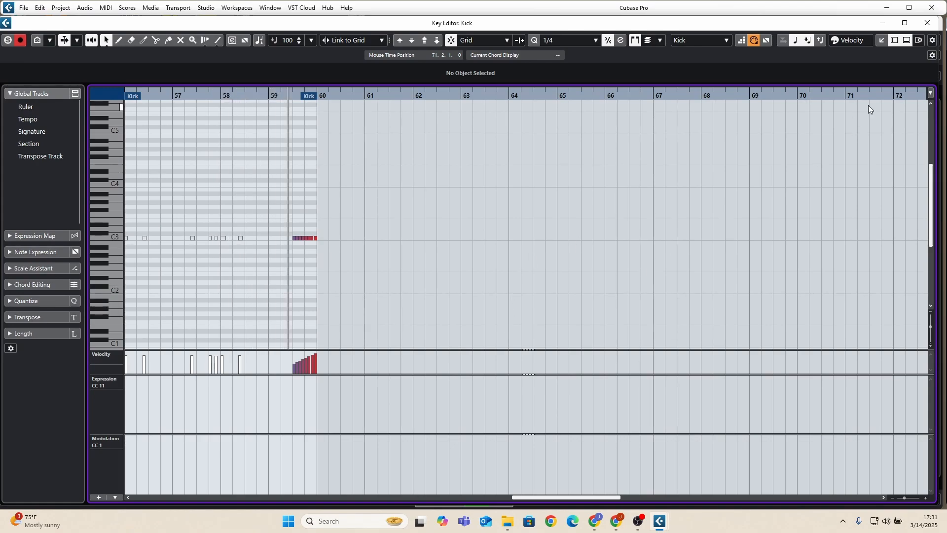
{"action": "left_click", "coordinate": [932, 25]}
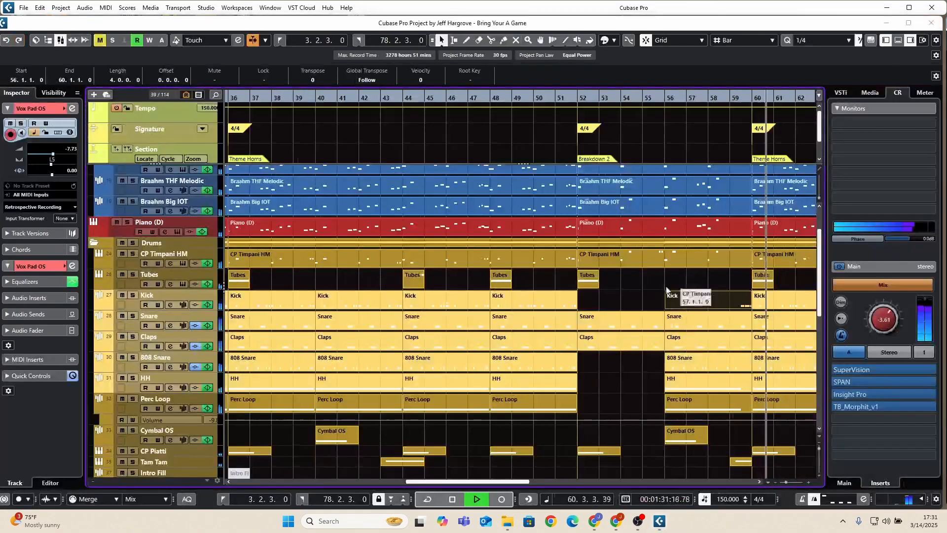
Resume auto-scroll and review the brass, drum and synth tracks from bar 60 to the end of the arrangement.
{"action": "scroll", "coordinate": [611, 289], "scroll_direction": "up", "scroll_amount": 3}
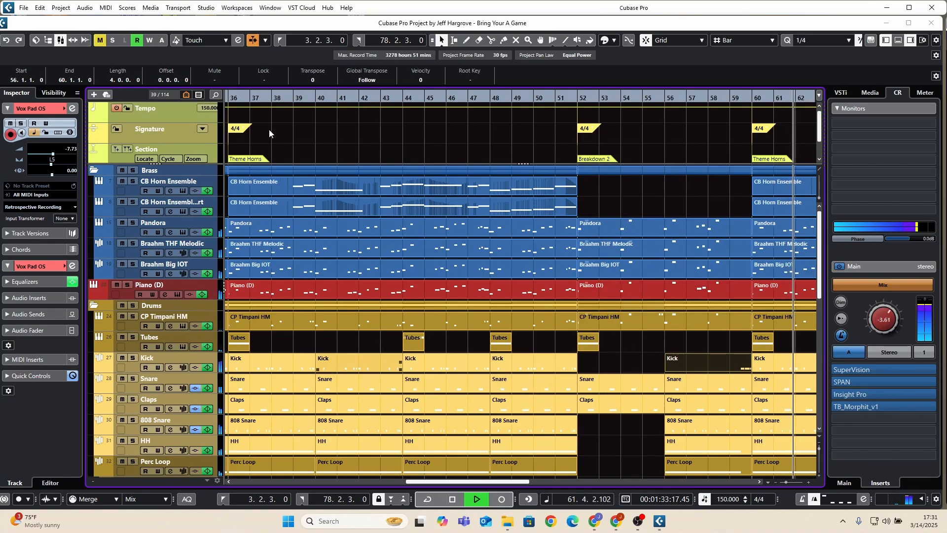
{"action": "left_click", "coordinate": [253, 40]}
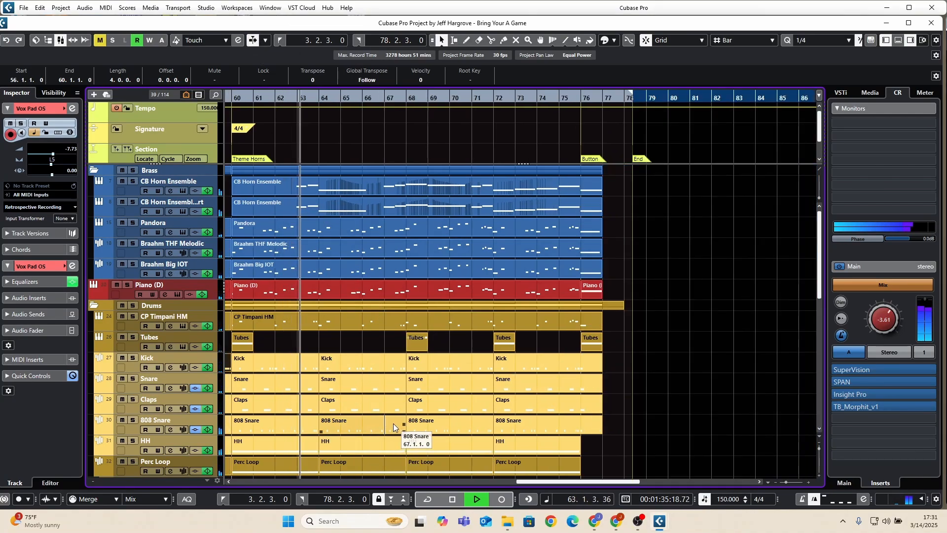
{"action": "scroll", "coordinate": [393, 419], "scroll_direction": "down", "scroll_amount": 3}
{"action": "scroll", "coordinate": [393, 415], "scroll_direction": "down", "scroll_amount": 6}
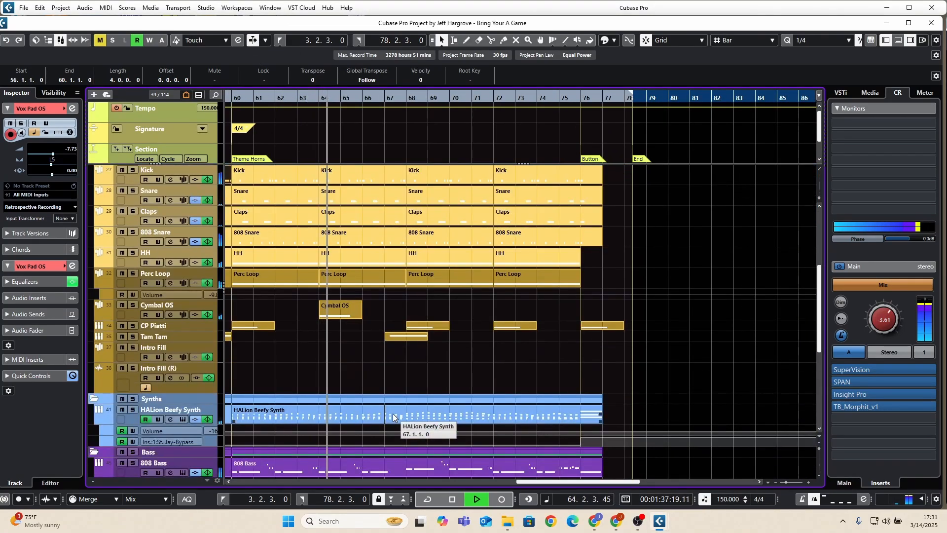
{"action": "scroll", "coordinate": [392, 414], "scroll_direction": "up", "scroll_amount": 10}
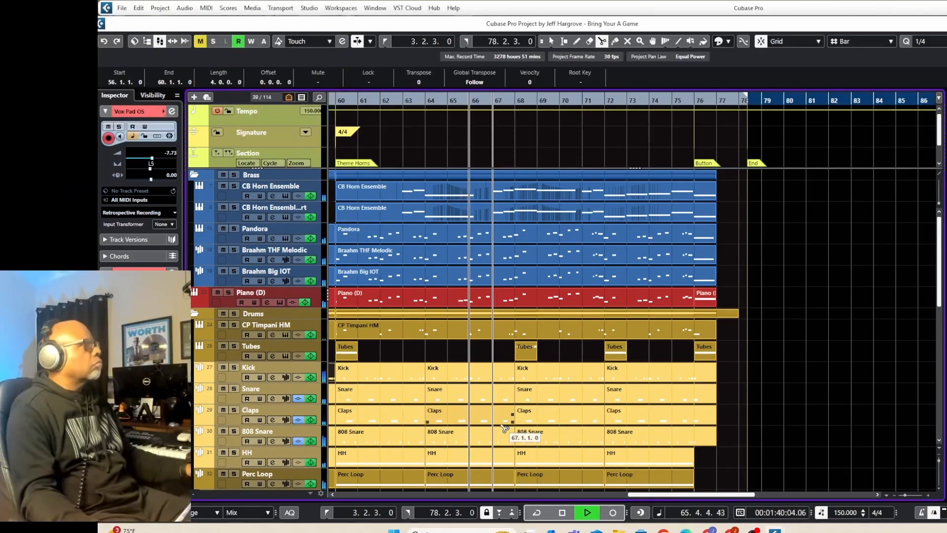
{"action": "left_click", "coordinate": [504, 428]}
{"action": "key", "text": "1"}
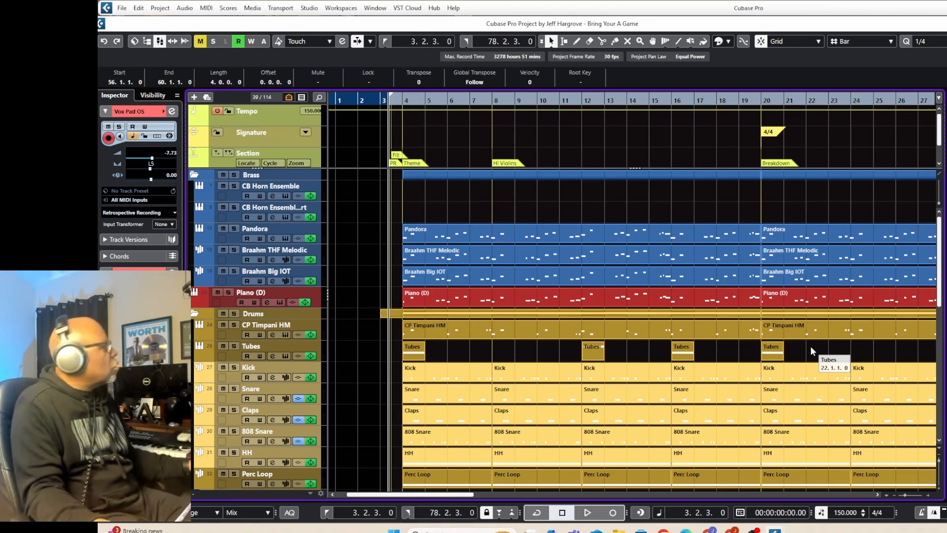
Set the playback position to bar 4, listen to the Pandora track in solo, and stop playback.
{"action": "left_click", "coordinate": [403, 100]}
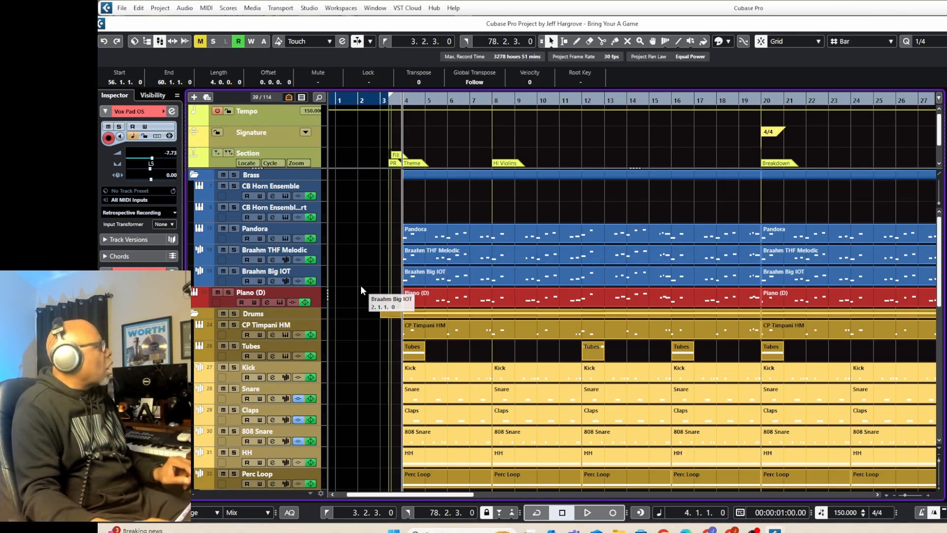
{"action": "left_click", "coordinate": [237, 228]}
{"action": "key", "text": "space"}
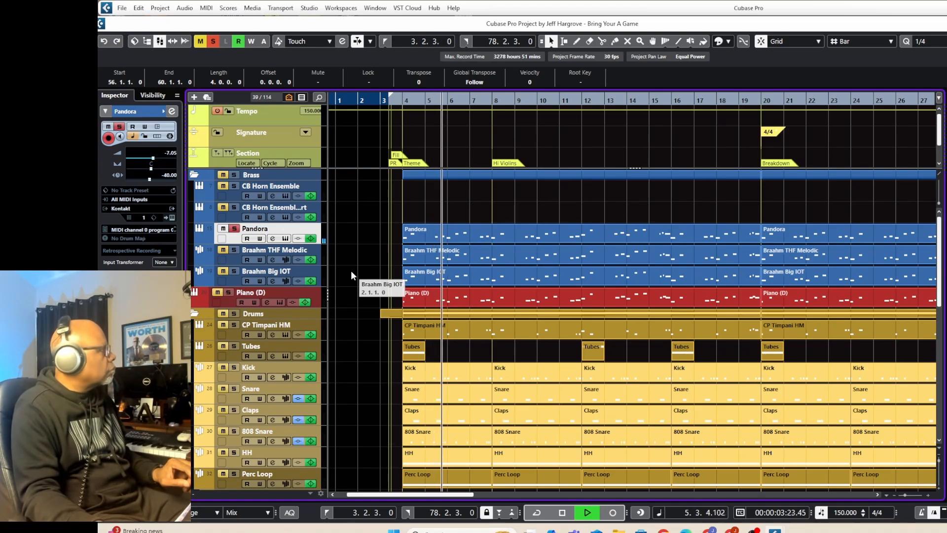
{"action": "key", "text": "space"}
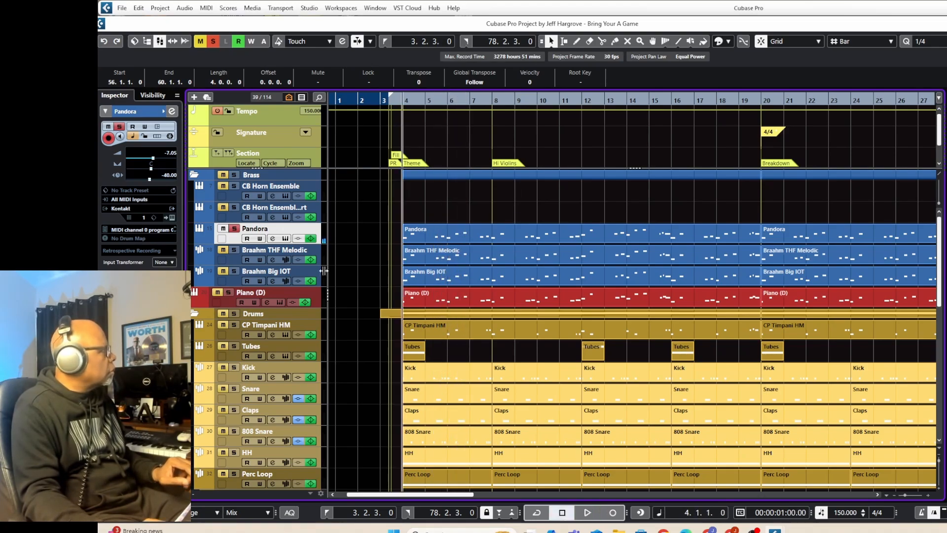
Listen to the Braahm THF Melodic track in solo from bar 4, then stop playback and unsolo it.
{"action": "left_click", "coordinate": [241, 256]}
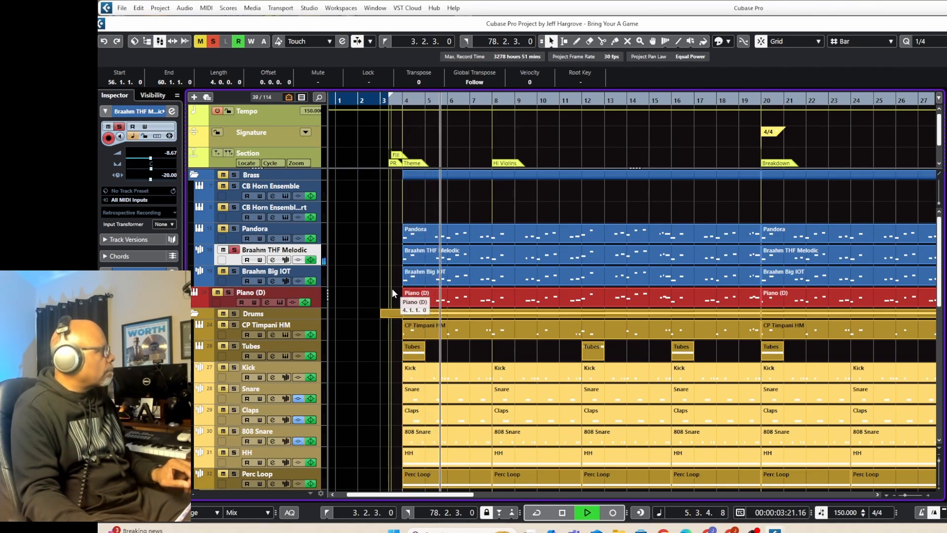
{"action": "key", "text": "space"}
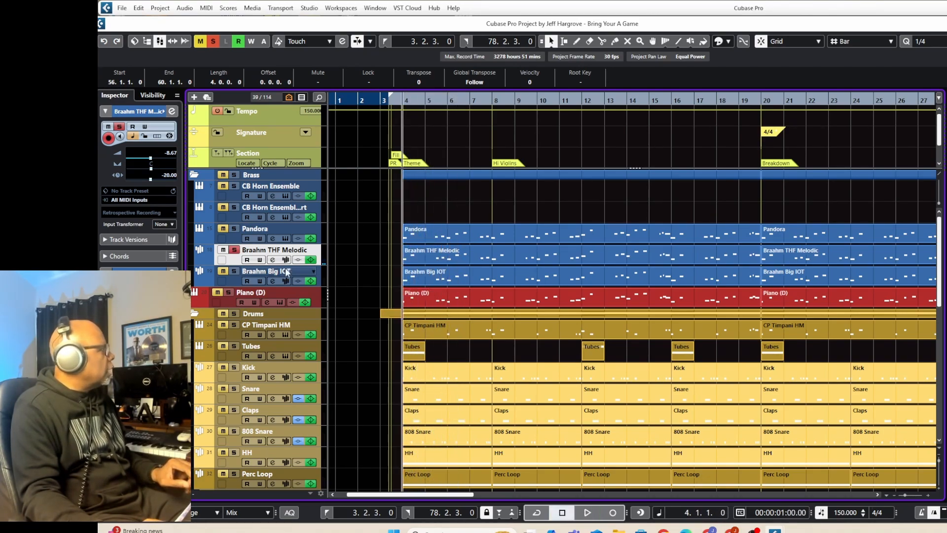
{"action": "left_click", "coordinate": [234, 250]}
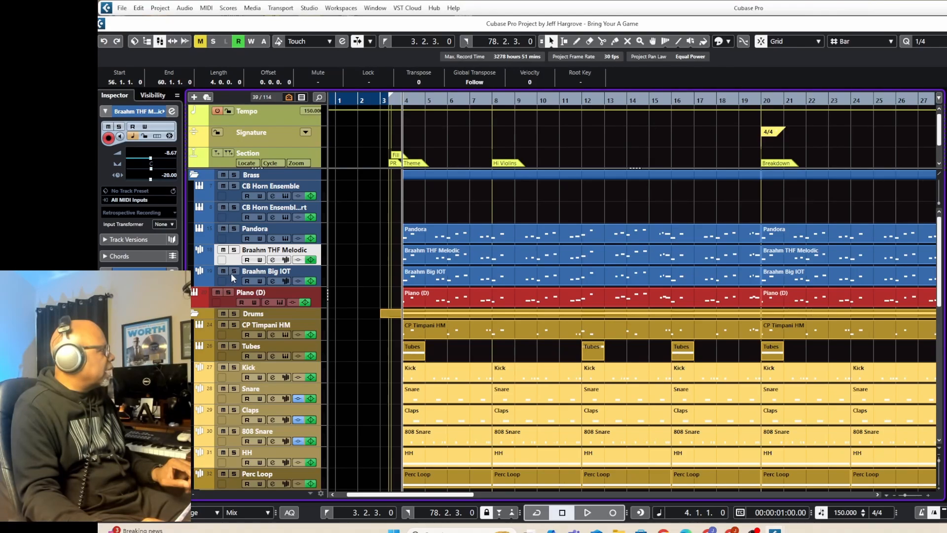
Listen to the Braahm Big IOT track in solo from bar 4, then stop playback and unsolo it.
{"action": "left_click", "coordinate": [234, 272]}
{"action": "key", "text": "space"}
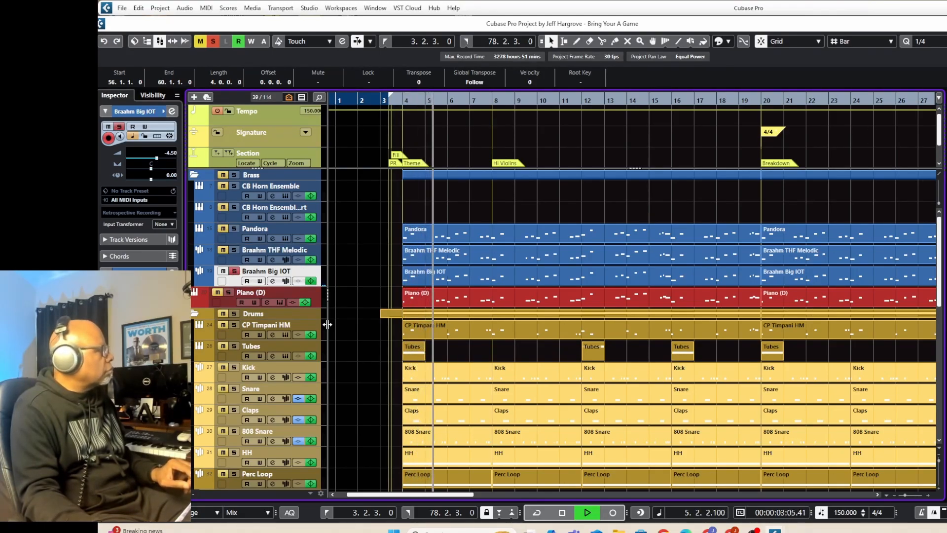
{"action": "key", "text": "space"}
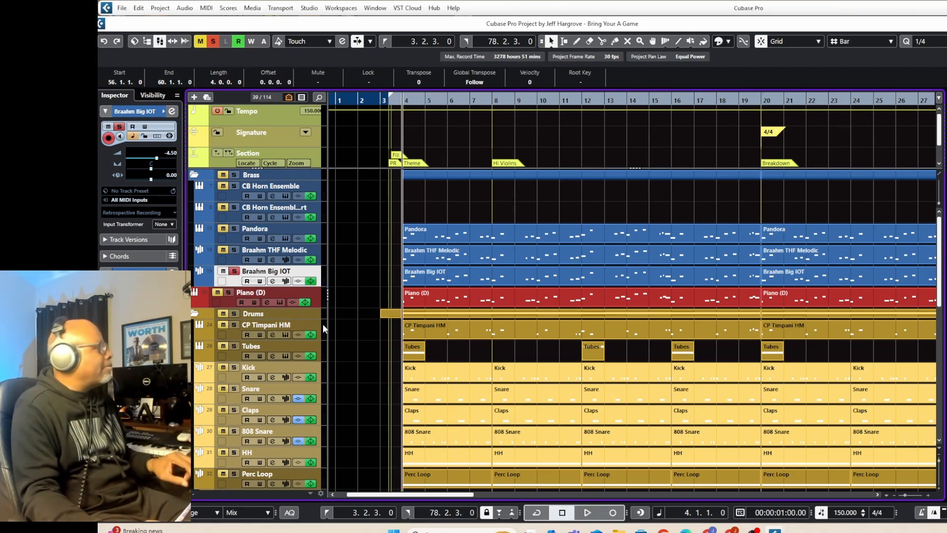
{"action": "left_click", "coordinate": [235, 271]}
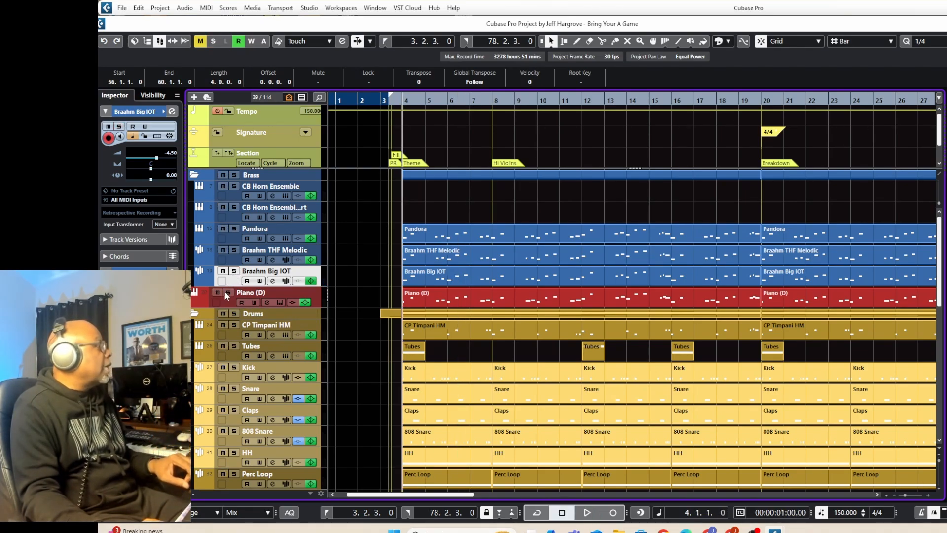
Listen to the Piano (D) track in solo from bar 4, then stop playback.
{"action": "left_click", "coordinate": [228, 292]}
{"action": "key", "text": "space"}
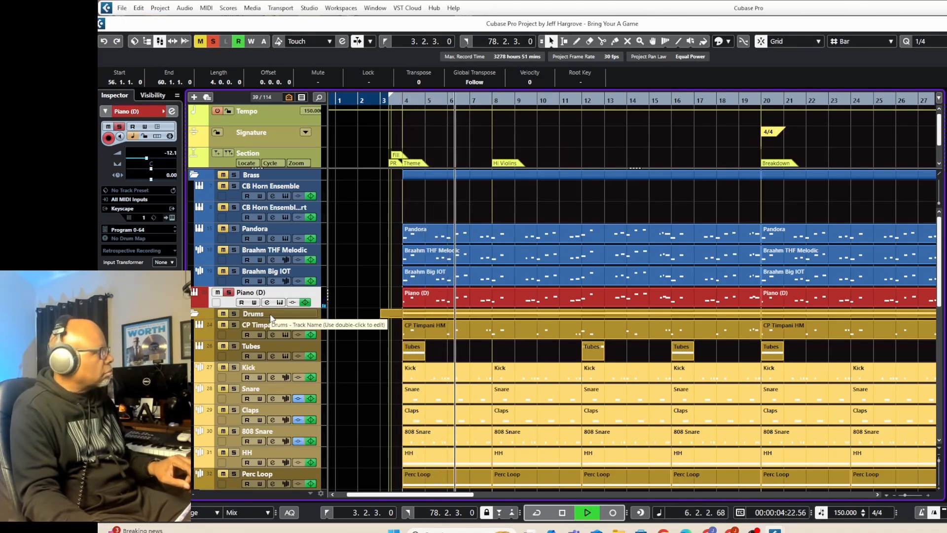
{"action": "key", "text": "space"}
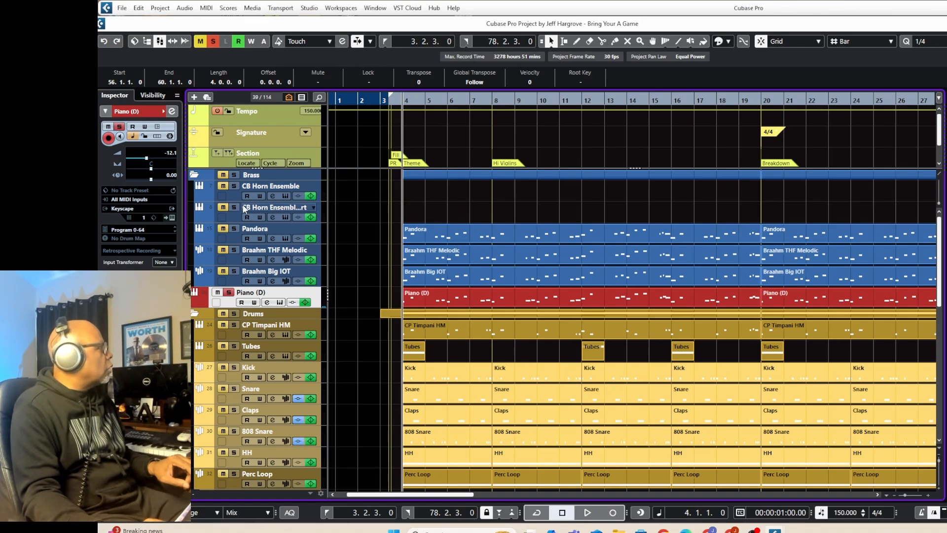
Listen to the Brass folder together with Piano (D) in solo from bar 4, then stop playback and clear all solos.
{"action": "left_click", "coordinate": [234, 174]}
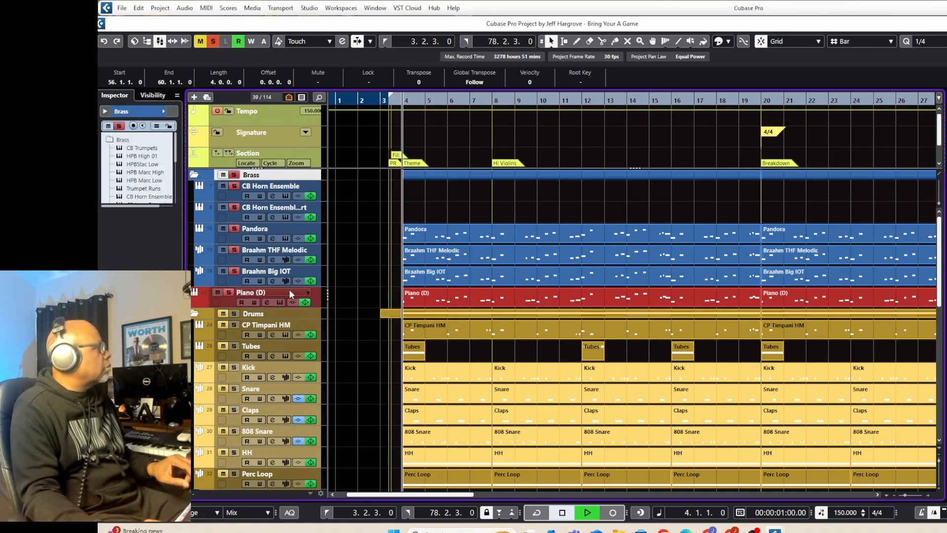
{"action": "key", "text": "space"}
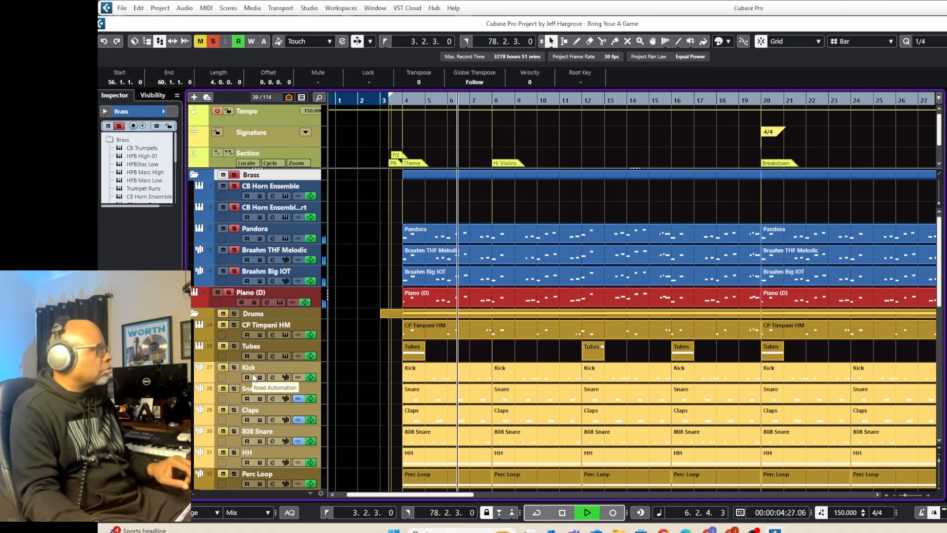
{"action": "key", "text": "space"}
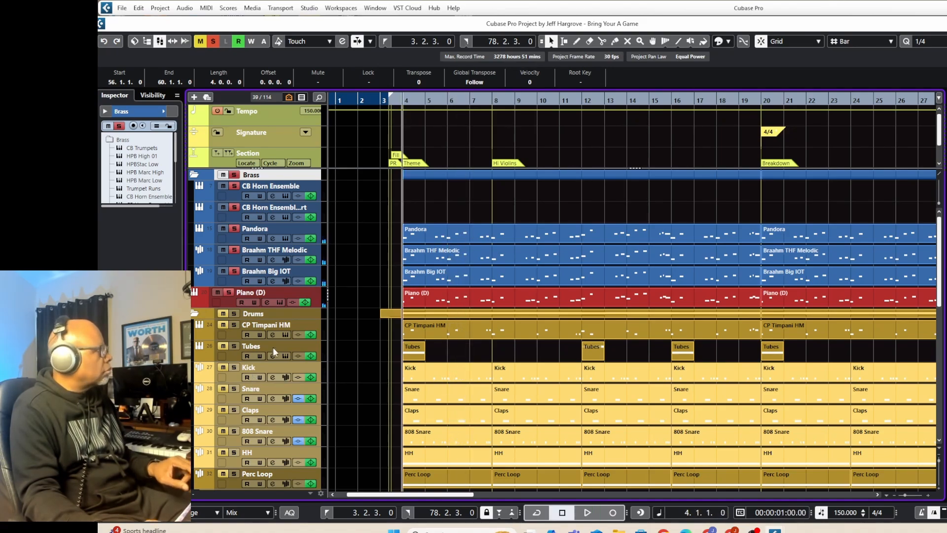
{"action": "left_click", "coordinate": [235, 175]}
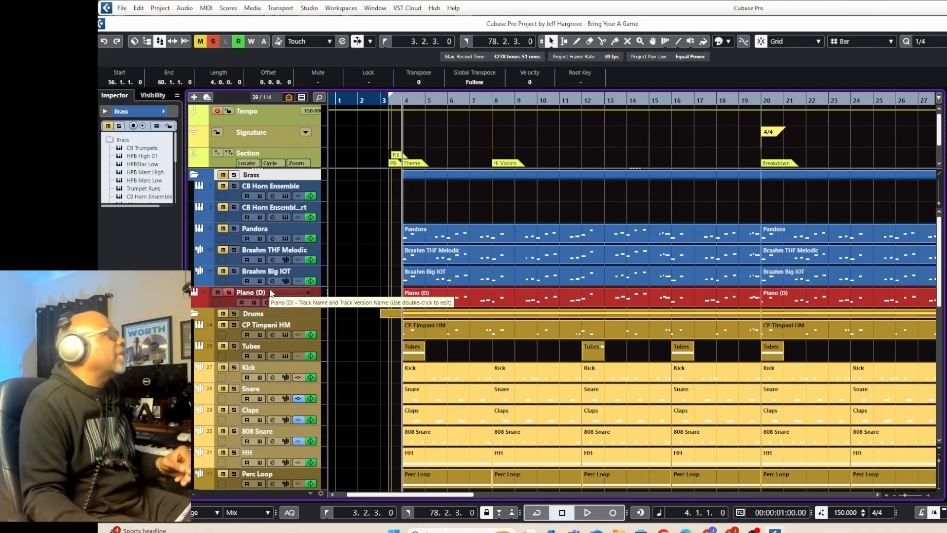
{"action": "left_click", "coordinate": [213, 42]}
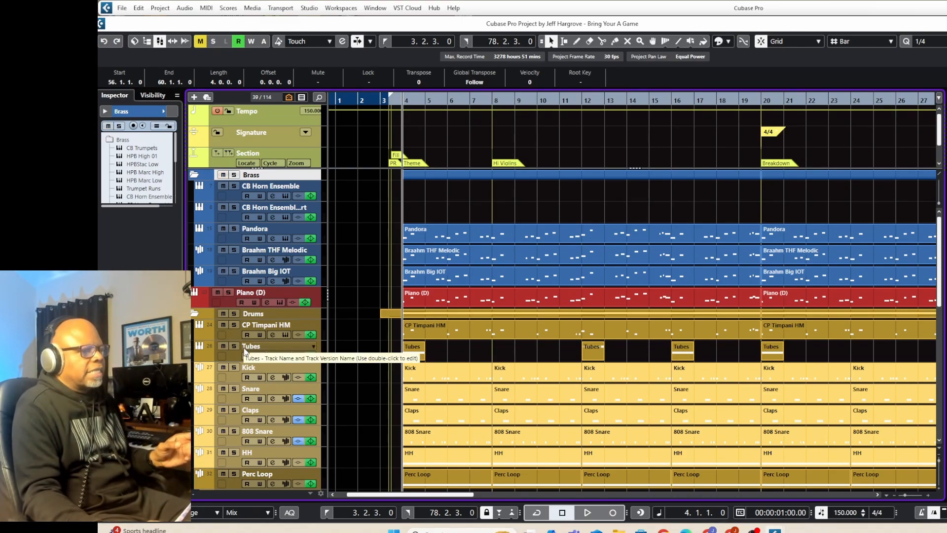
Listen to the CP Timpani HM track in solo from bar 4, then stop playback and unsolo it.
{"action": "left_click", "coordinate": [234, 325]}
{"action": "key", "text": "space"}
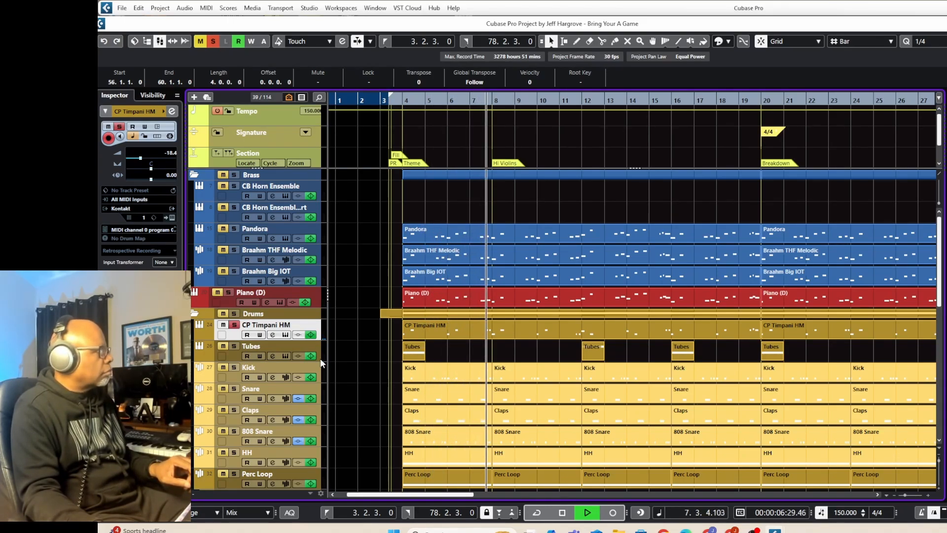
{"action": "key", "text": "space"}
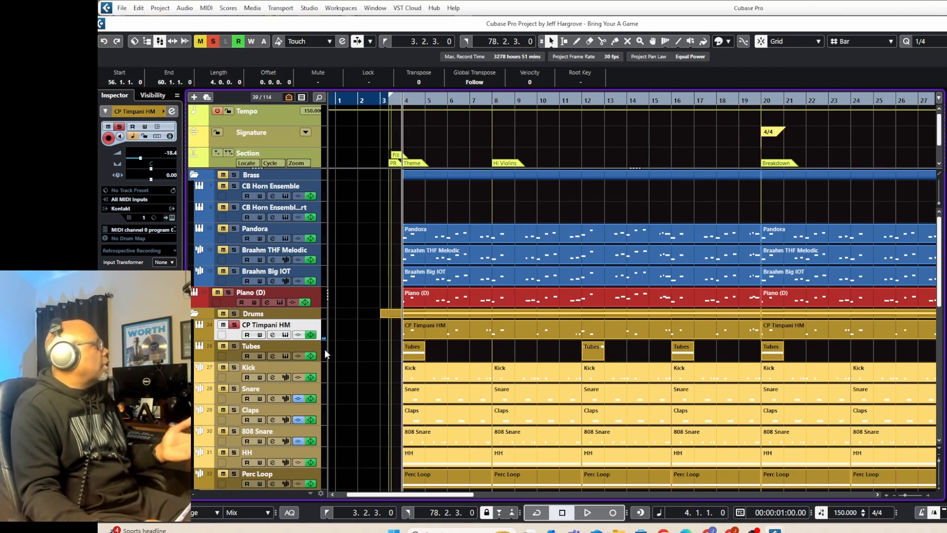
{"action": "left_click", "coordinate": [235, 325]}
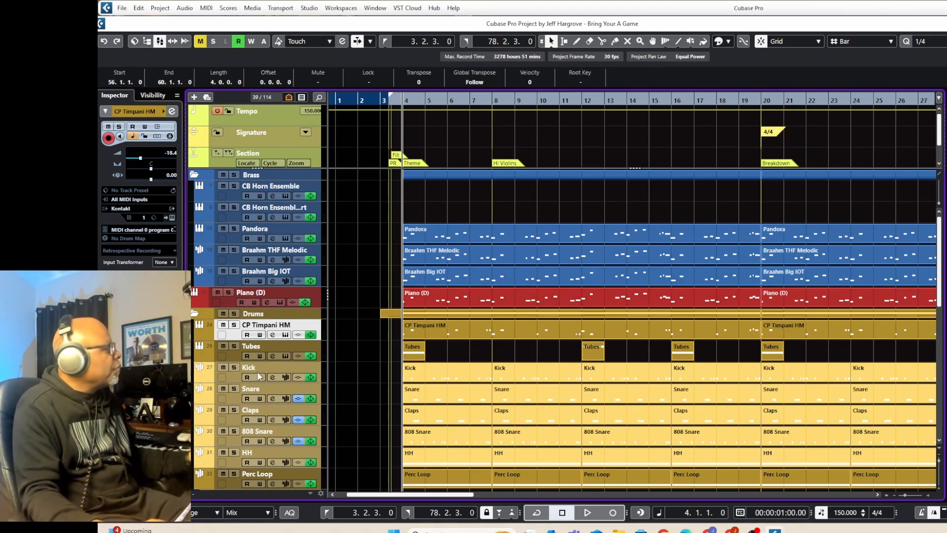
Listen to the whole Drums folder in solo from bar 4, then stop playback and clear all solos.
{"action": "scroll", "coordinate": [288, 365], "scroll_direction": "down", "scroll_amount": 3}
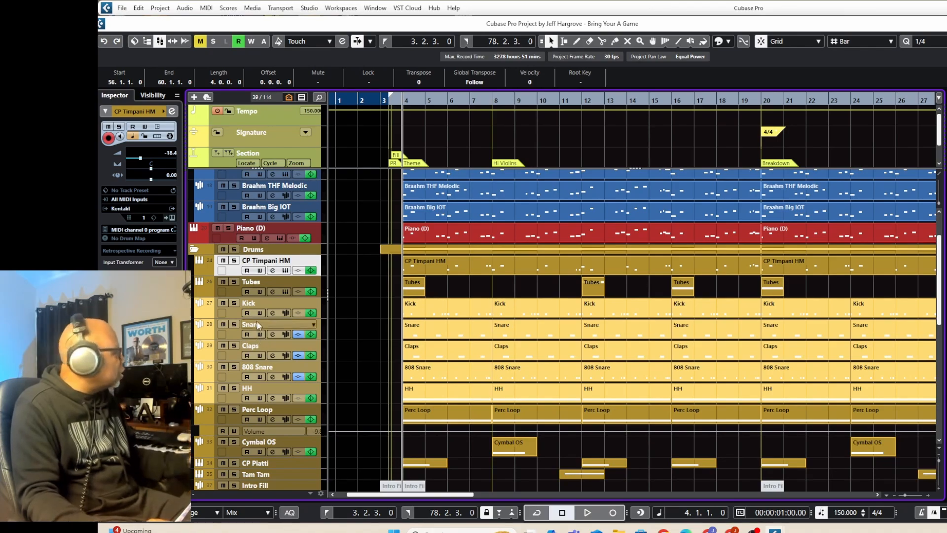
{"action": "left_click", "coordinate": [235, 249]}
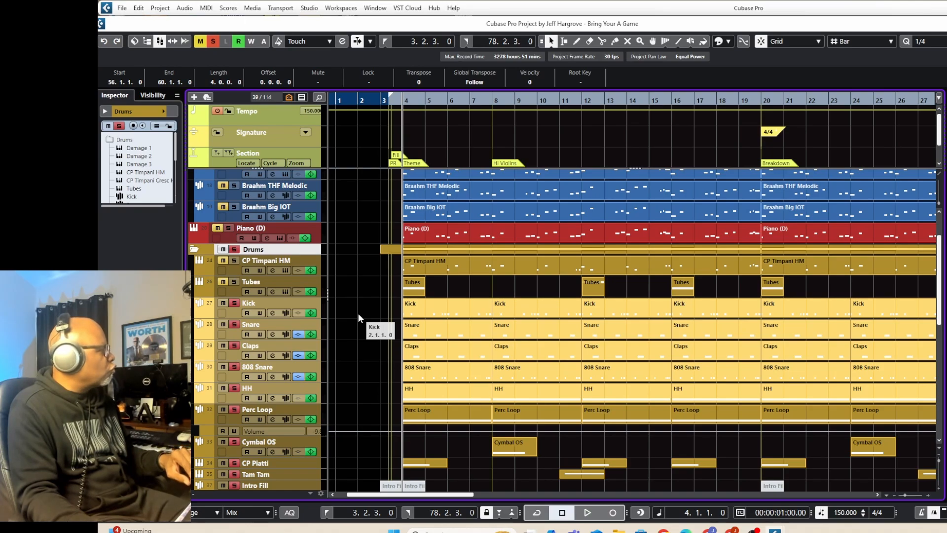
{"action": "key", "text": "space"}
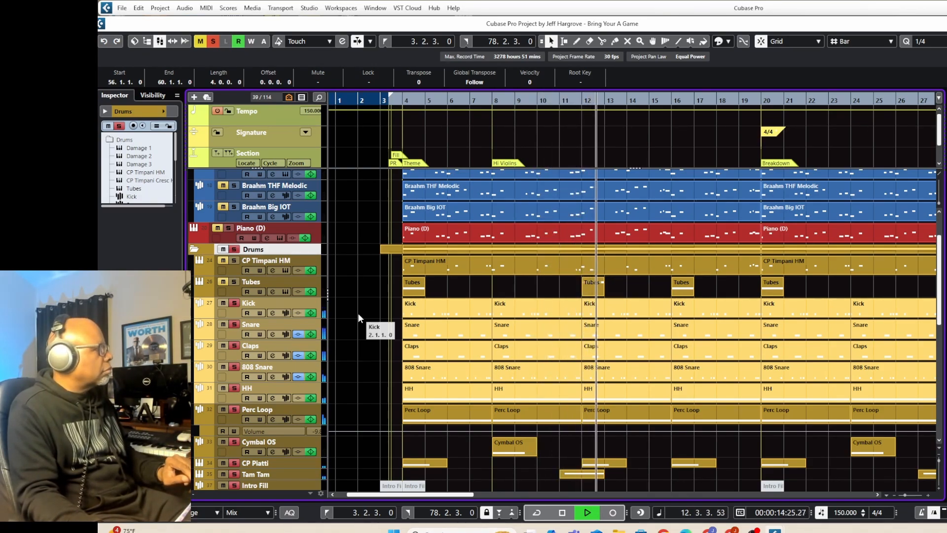
{"action": "key", "text": "space"}
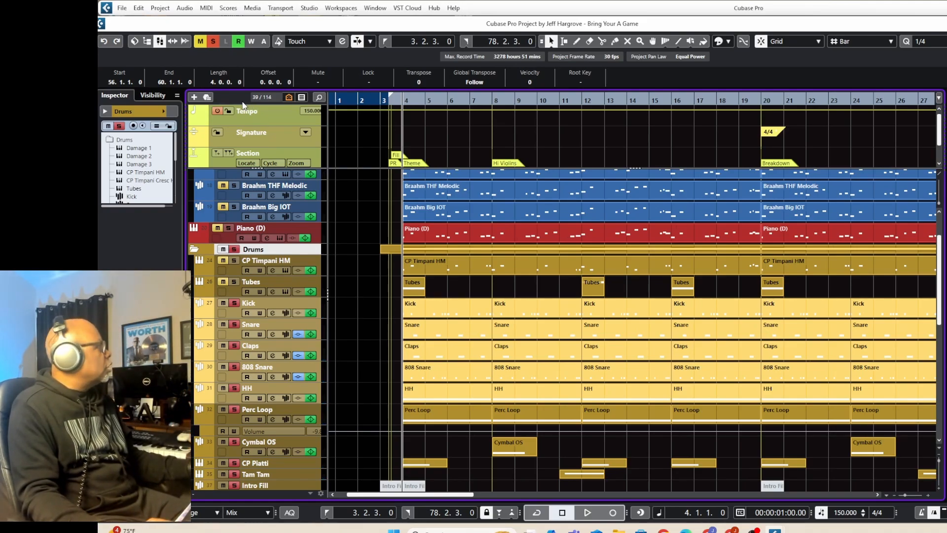
{"action": "left_click", "coordinate": [212, 41]}
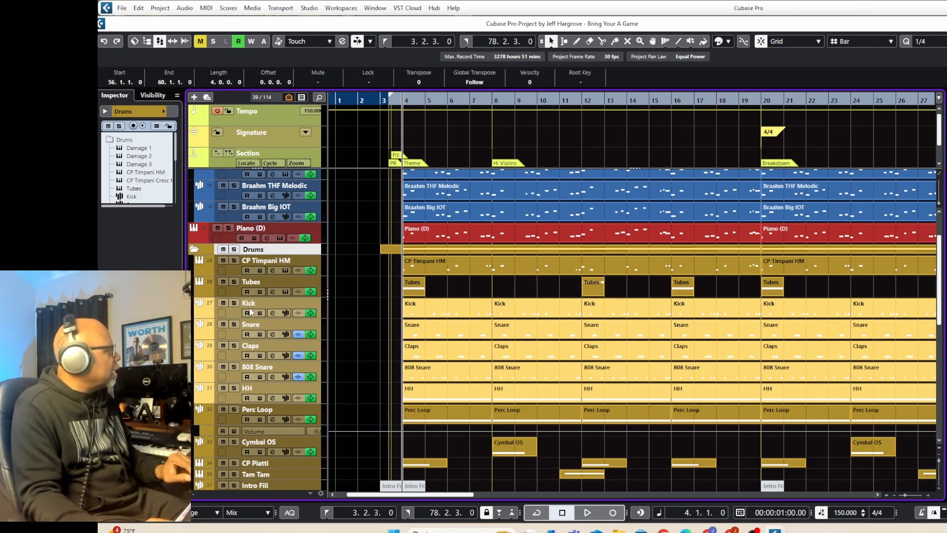
Listen to the Kick track in solo from bar 4, then stop playback and unsolo it.
{"action": "left_click", "coordinate": [235, 303]}
{"action": "key", "text": "space"}
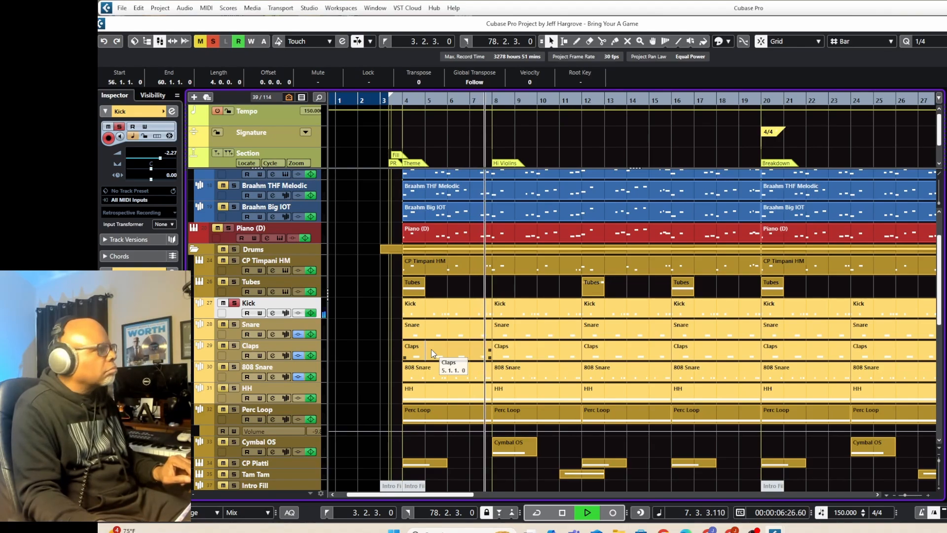
{"action": "key", "text": "space"}
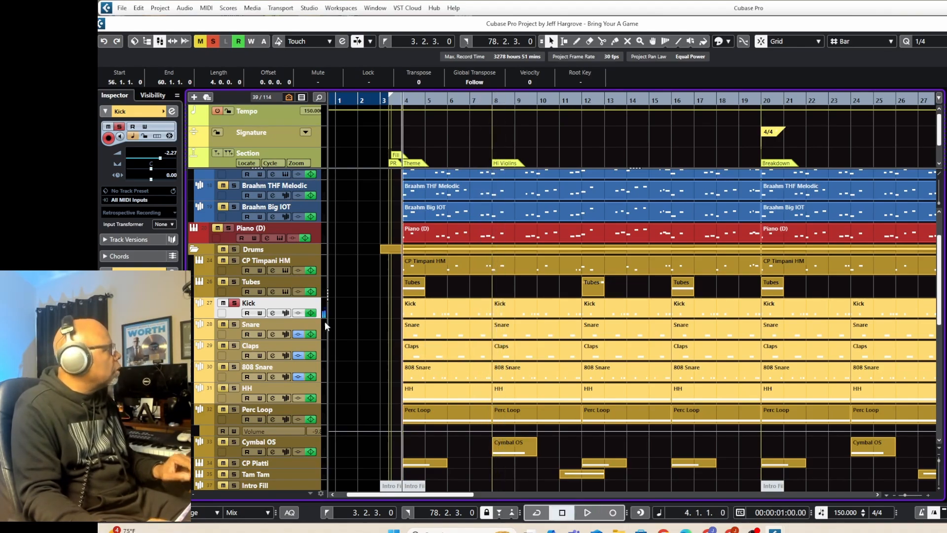
{"action": "left_click", "coordinate": [234, 302]}
Open the Kick track's channel settings, review its EQ and send routing, and close the window.
{"action": "double_click", "coordinate": [245, 302]}
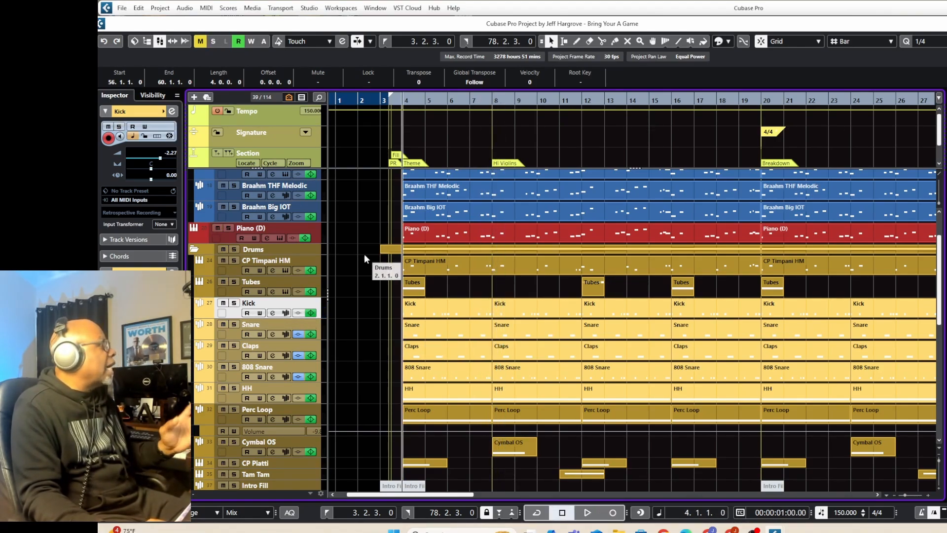
{"action": "left_click", "coordinate": [171, 112]}
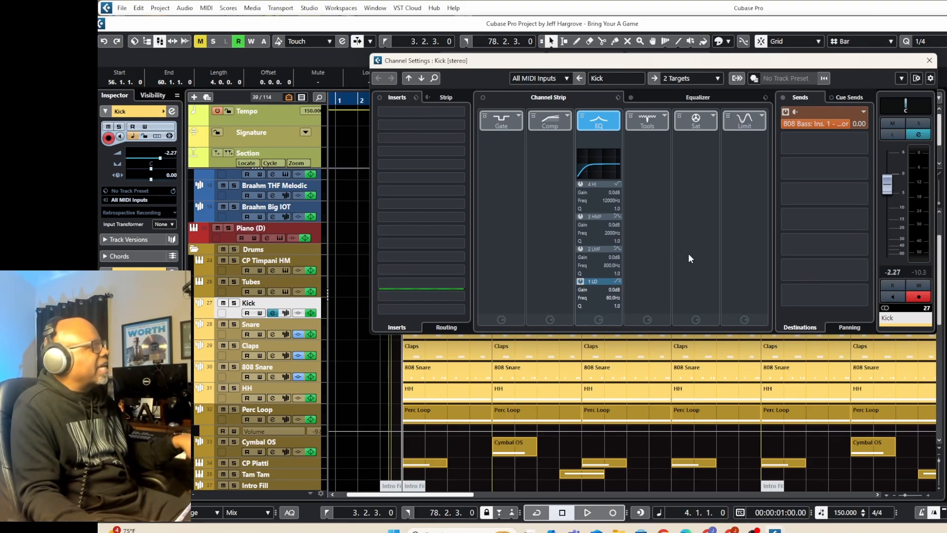
{"action": "left_click", "coordinate": [929, 60]}
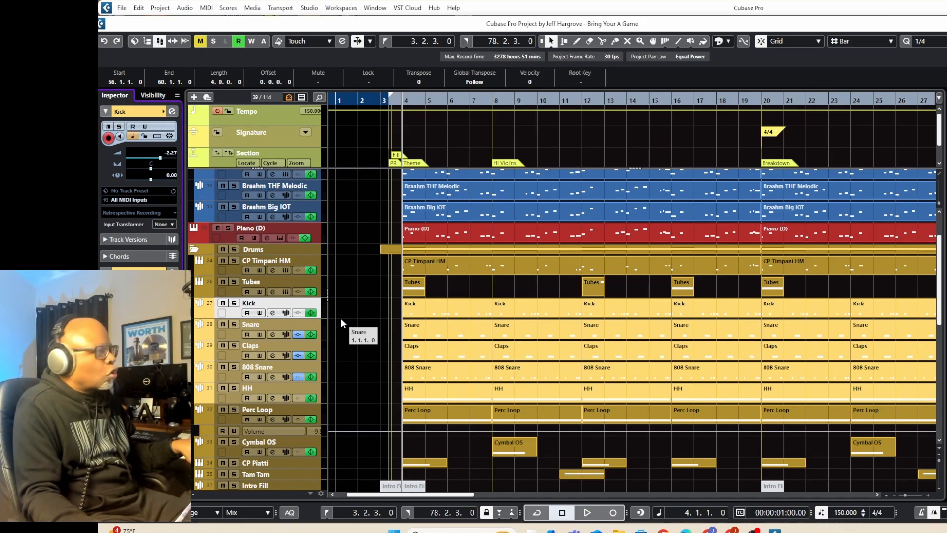
Listen to the Snare track in solo from bar 4, then stop playback while keeping it soloed.
{"action": "left_click", "coordinate": [235, 324]}
{"action": "key", "text": "space"}
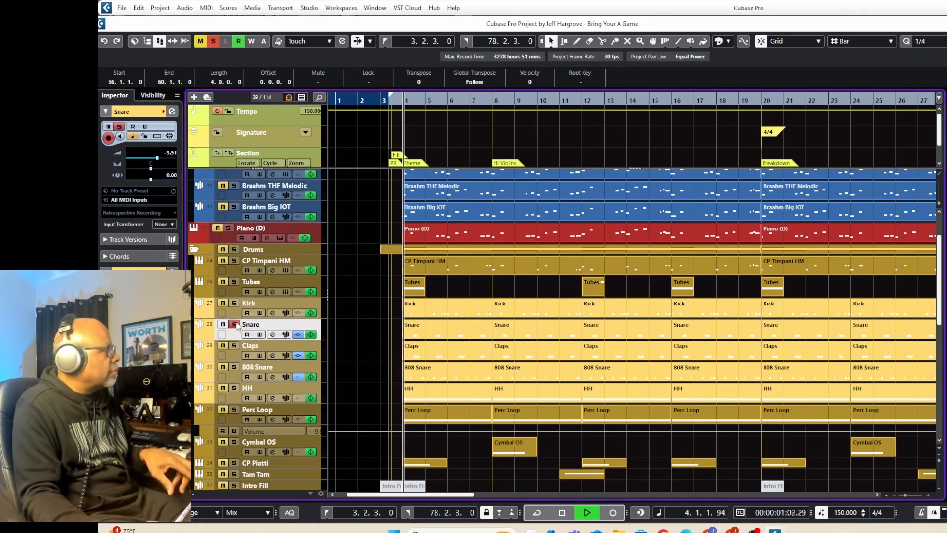
{"action": "key", "text": "space"}
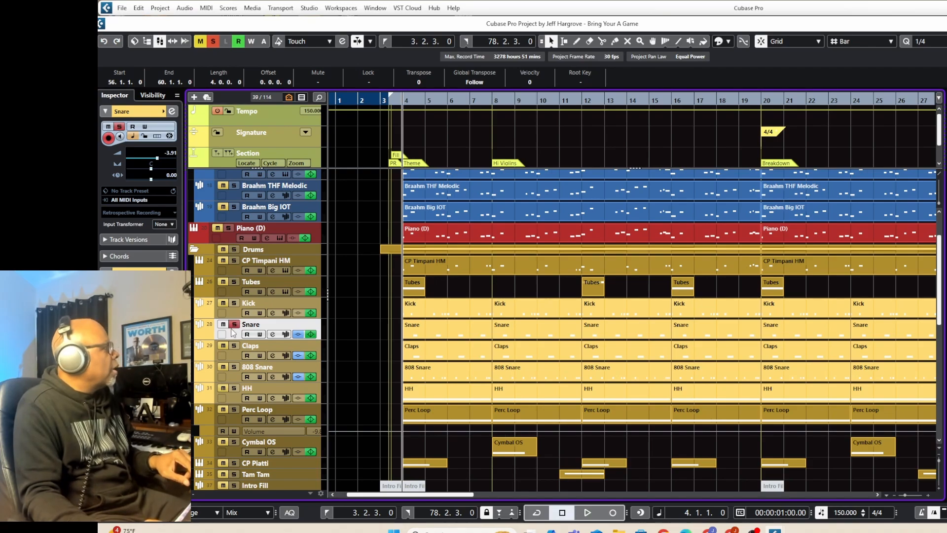
Add the Claps track to the soloed Snare, listen to both from bar 4, and stop playback.
{"action": "left_click", "coordinate": [234, 347]}
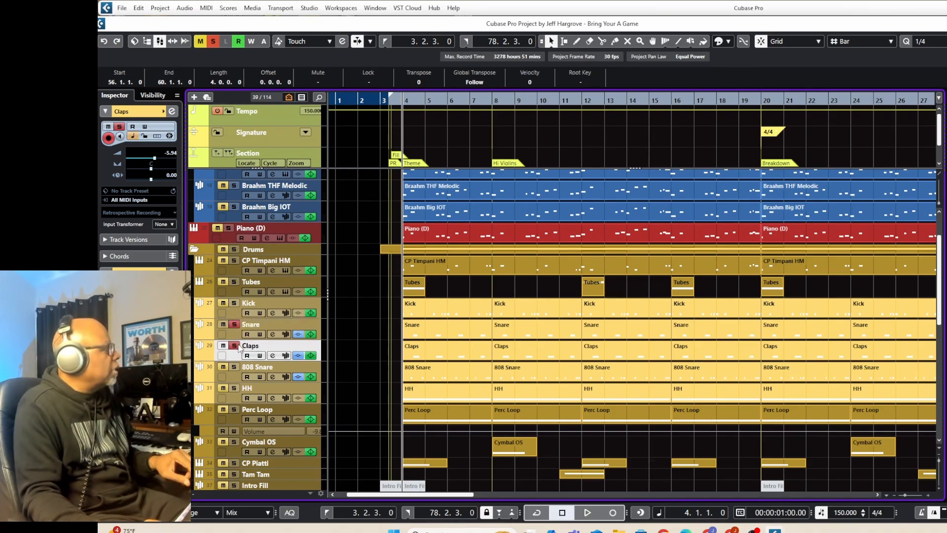
{"action": "key", "text": "space"}
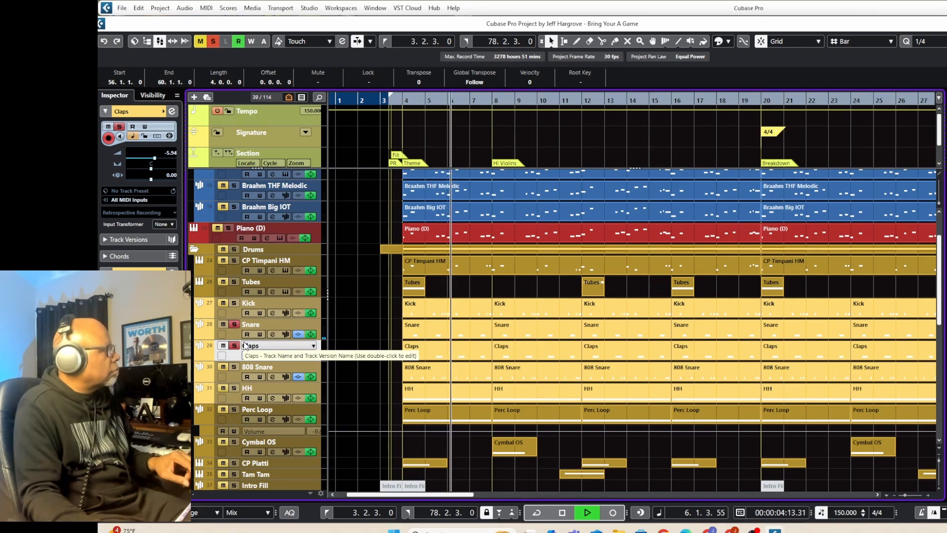
{"action": "key", "text": "space"}
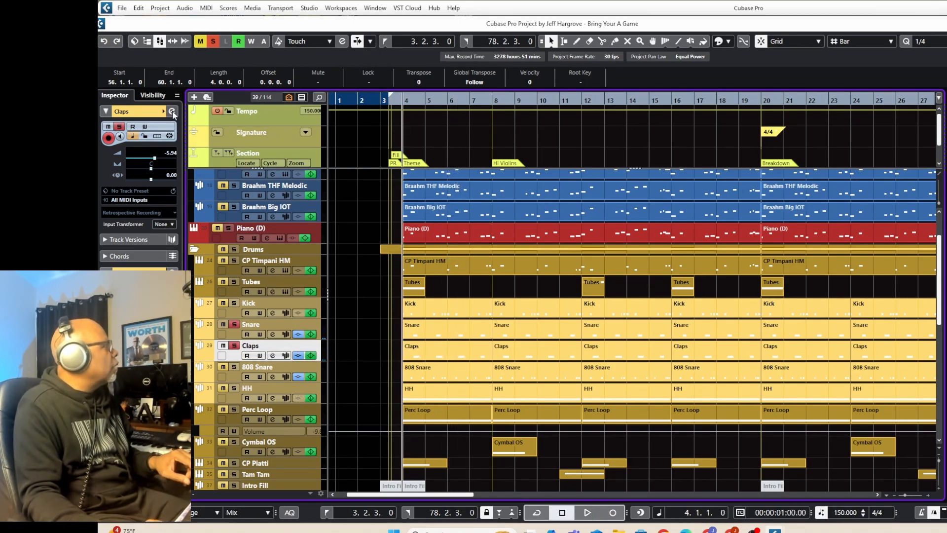
{"action": "left_click", "coordinate": [172, 111]}
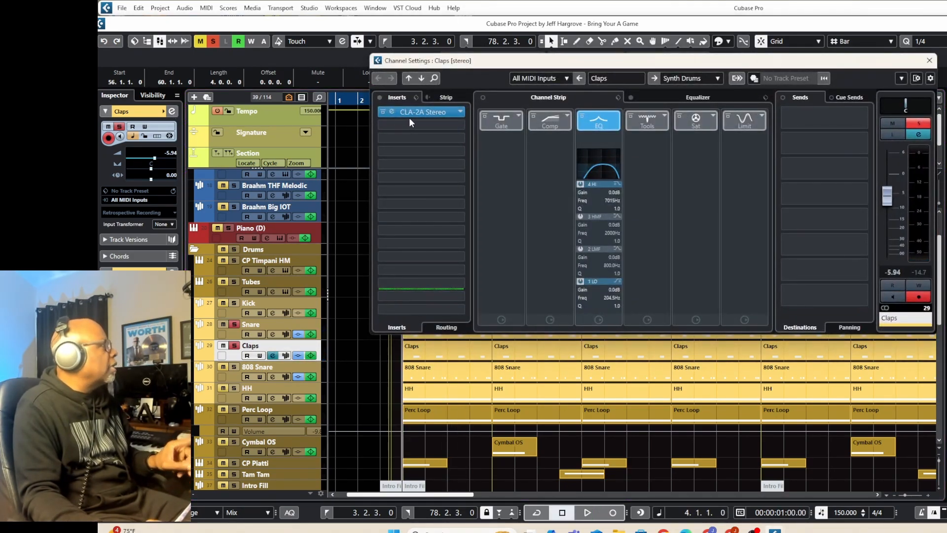
{"action": "left_click", "coordinate": [228, 337]}
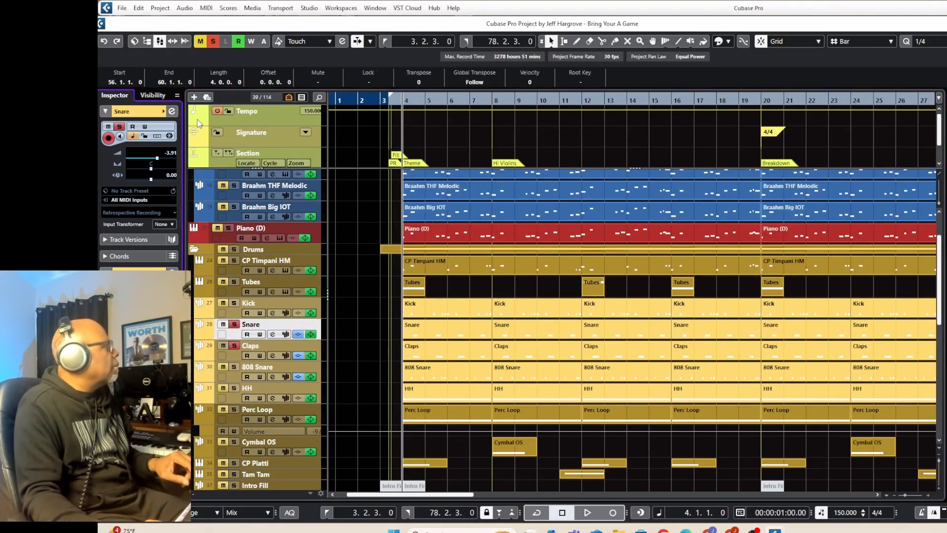
{"action": "left_click", "coordinate": [171, 111]}
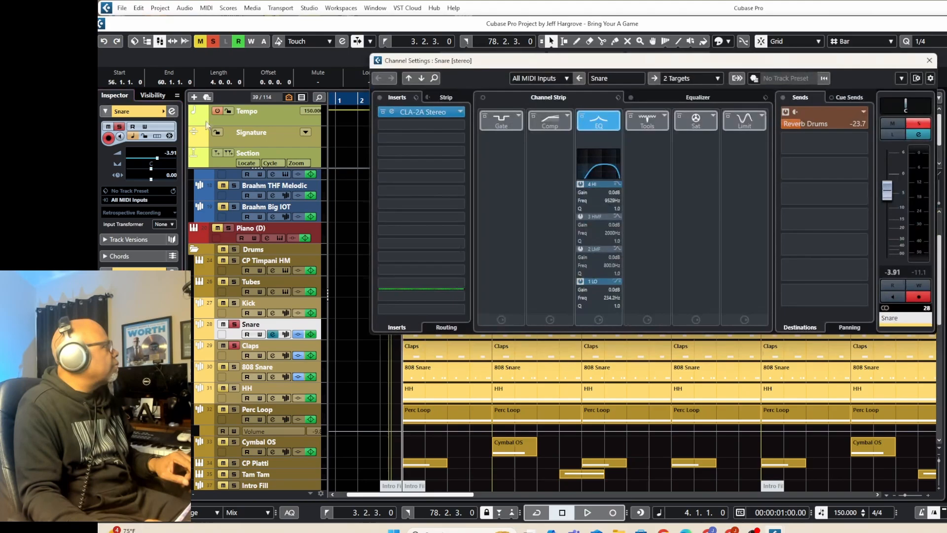
{"action": "left_click", "coordinate": [408, 111]}
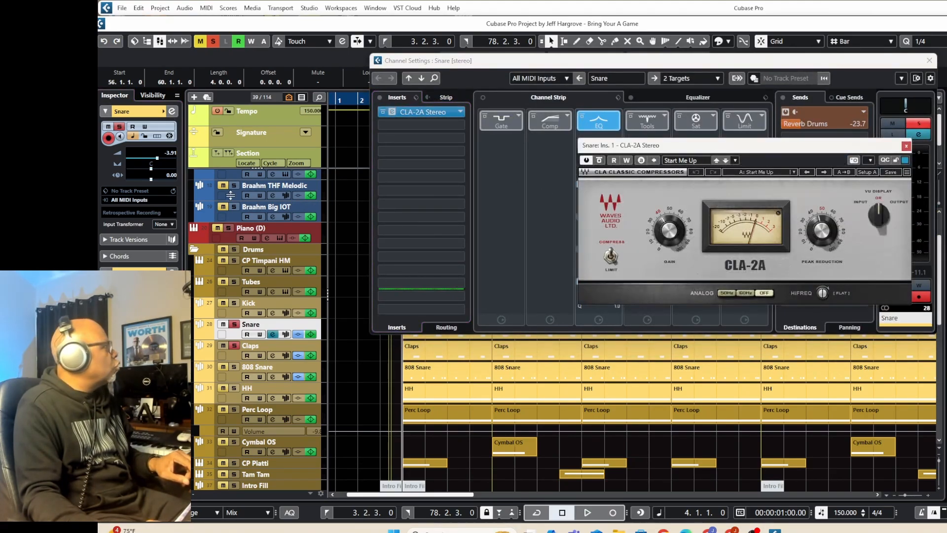
Open the Claps track's CLA-2A Stereo insert alongside the Snare's, and listen to both soloed tracks with compression from bar 4.
{"action": "left_click", "coordinate": [232, 351]}
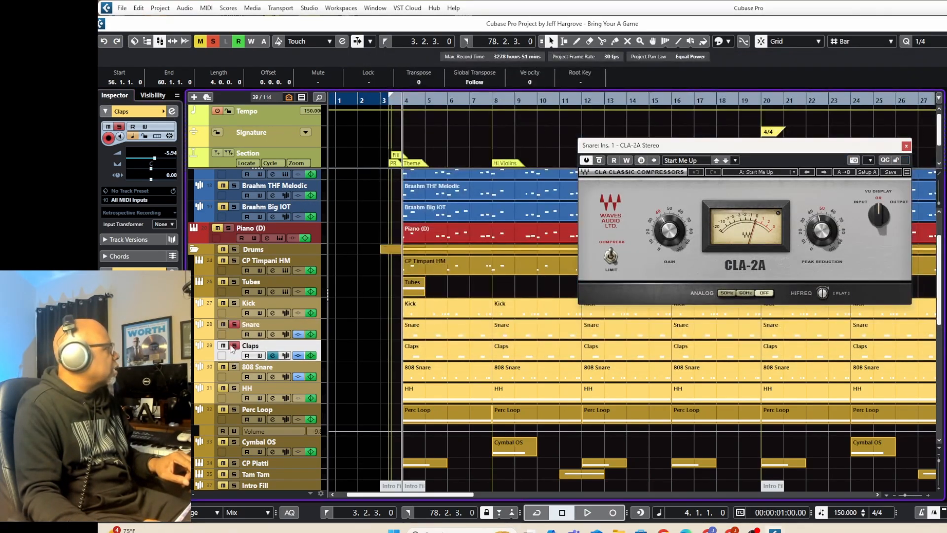
{"action": "left_click", "coordinate": [171, 111]}
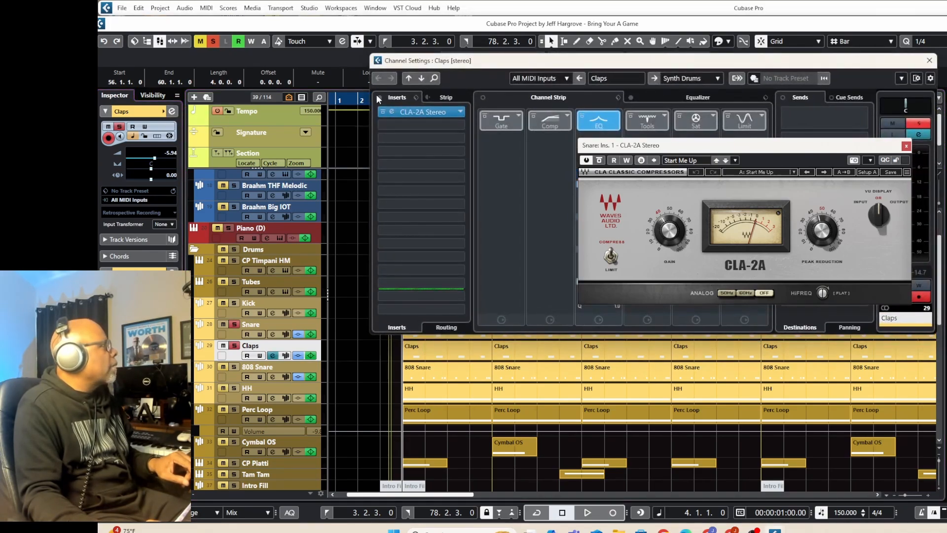
{"action": "left_click", "coordinate": [428, 112]}
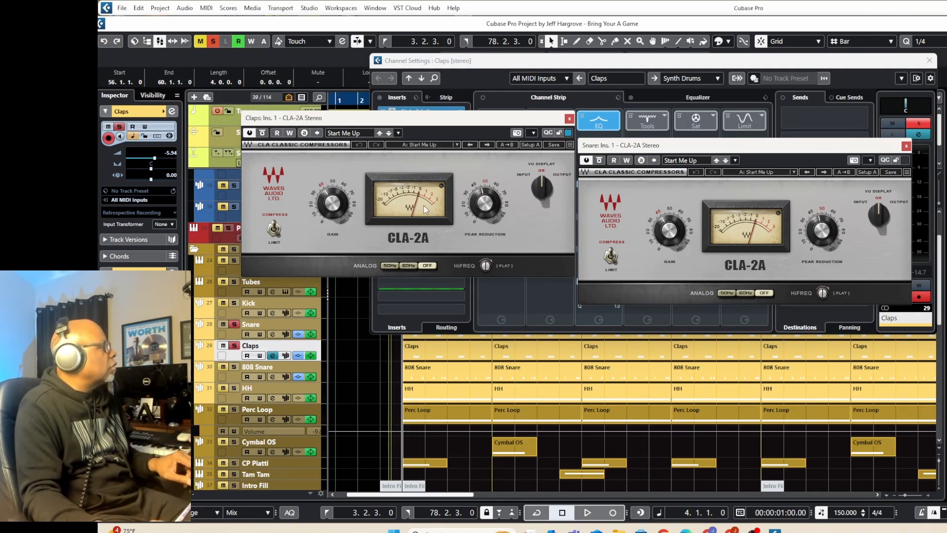
{"action": "key", "text": "space"}
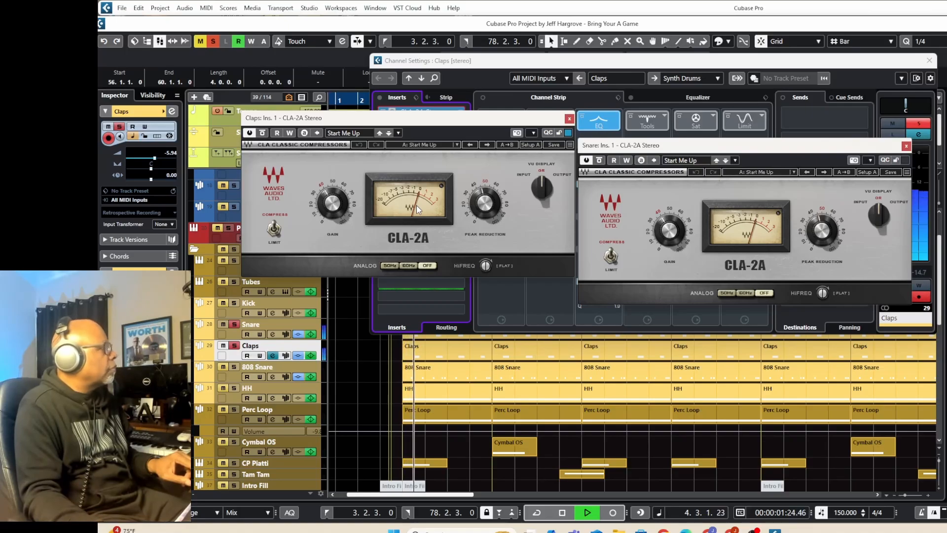
{"action": "key", "text": "space"}
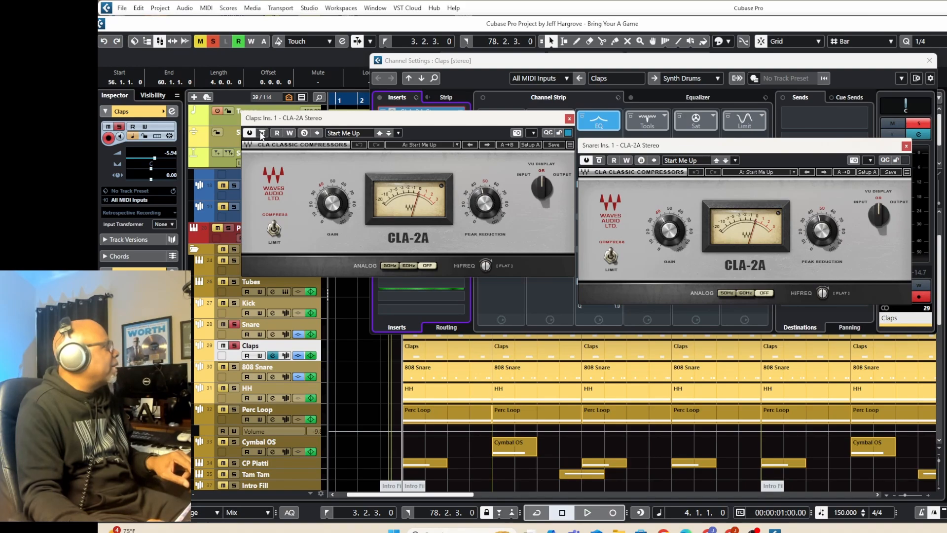
Compare the soloed Snare and Claps with their CLA-2A inserts bypassed and active during playback from bar 4, ending with both bypassed.
{"action": "left_click", "coordinate": [262, 133]}
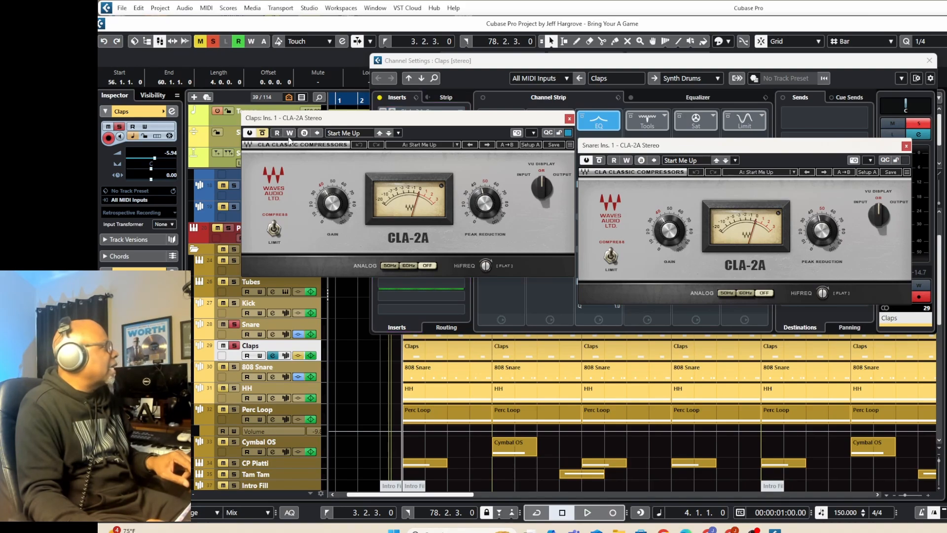
{"action": "left_click", "coordinate": [600, 162]}
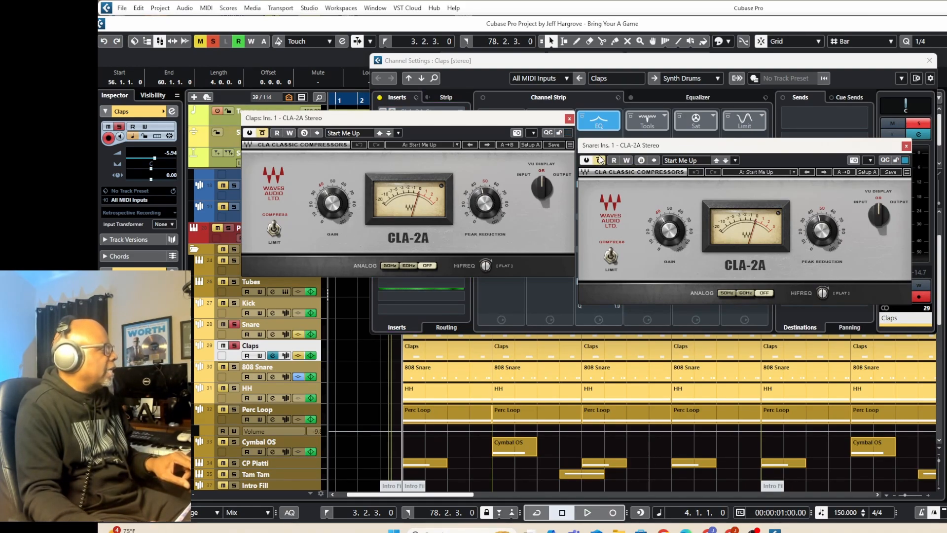
{"action": "key", "text": "space"}
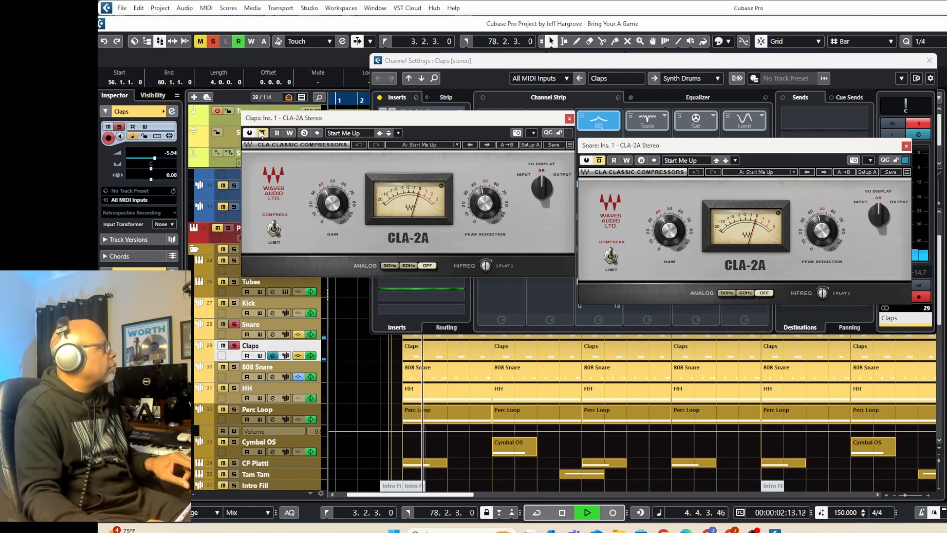
{"action": "left_click", "coordinate": [263, 132]}
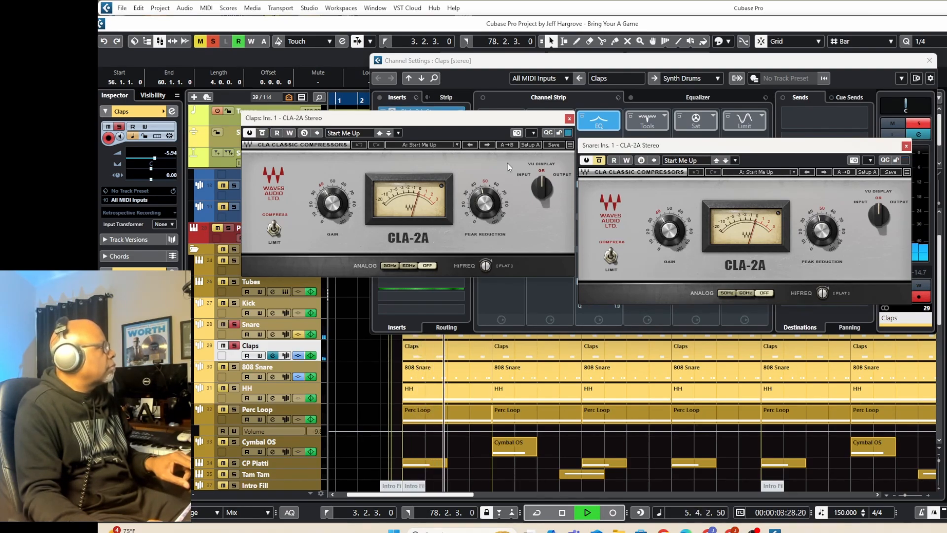
{"action": "left_click", "coordinate": [599, 162]}
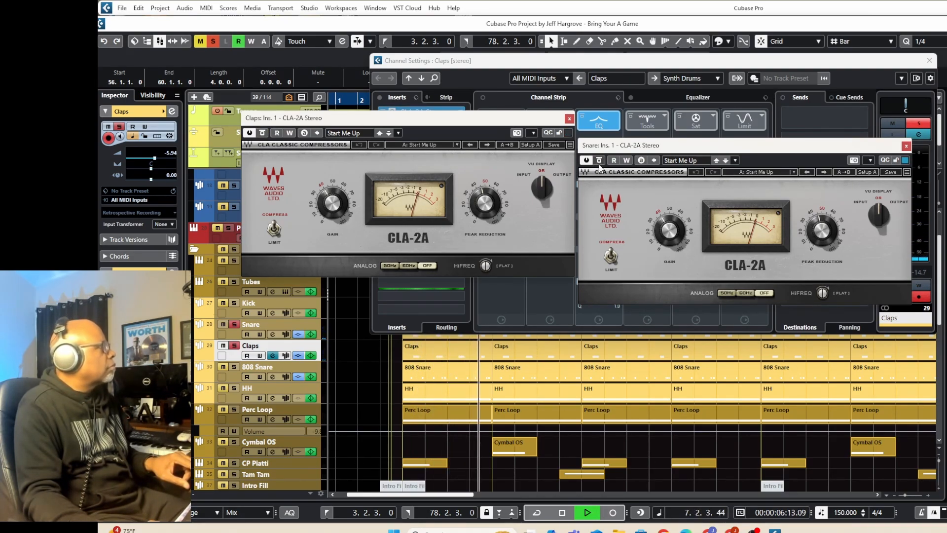
{"action": "left_click", "coordinate": [260, 133]}
{"action": "left_click", "coordinate": [262, 133]}
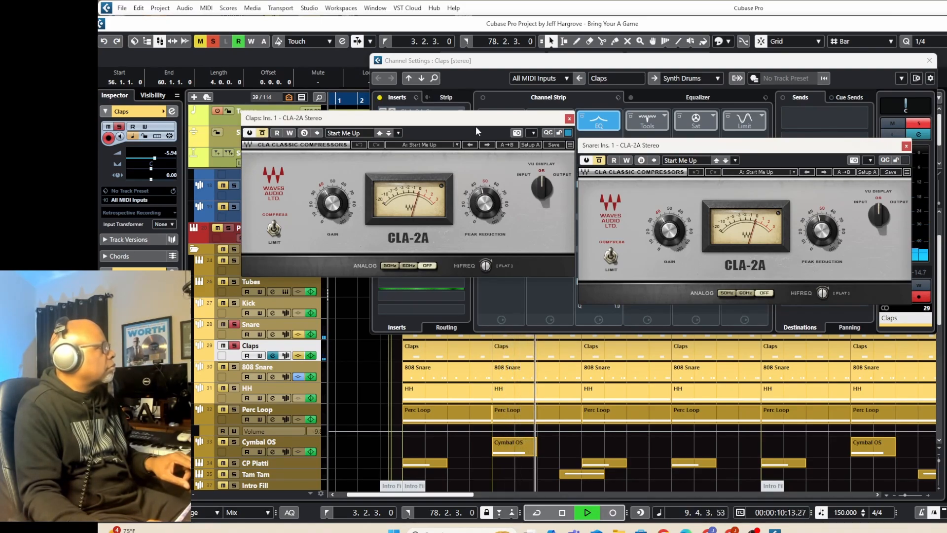
{"action": "key", "text": "space"}
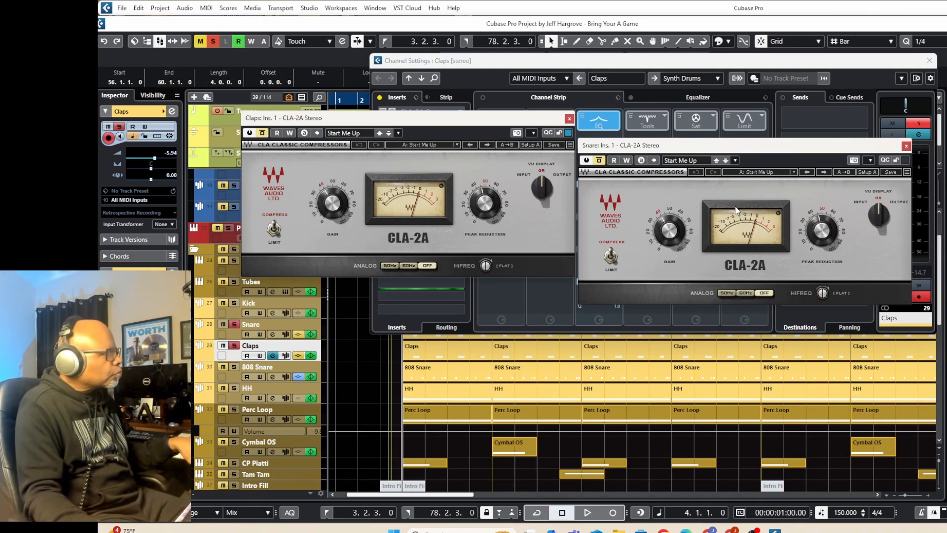
Reactivate the CLA-2A on Claps and Snare, listen to both compressed tracks from bar 4, and stop playback.
{"action": "left_click", "coordinate": [262, 134]}
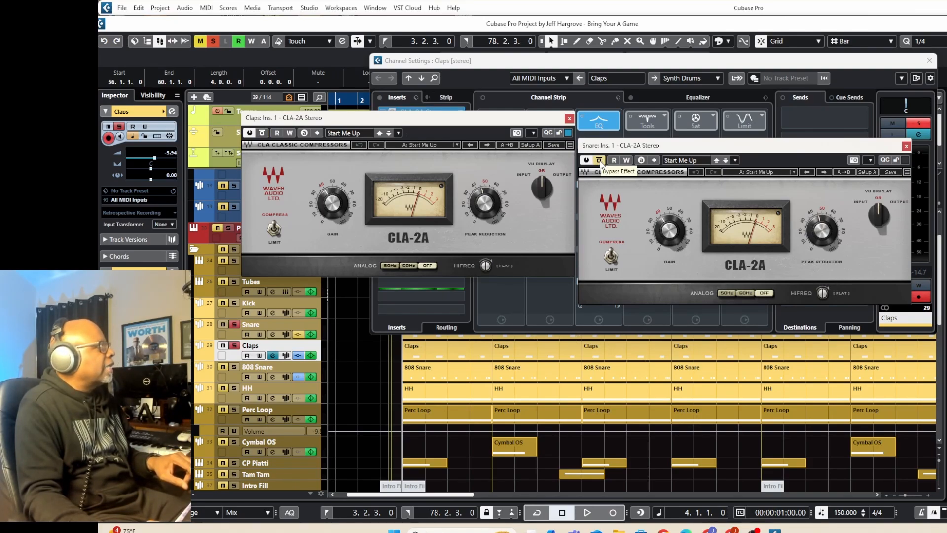
{"action": "left_click", "coordinate": [600, 161]}
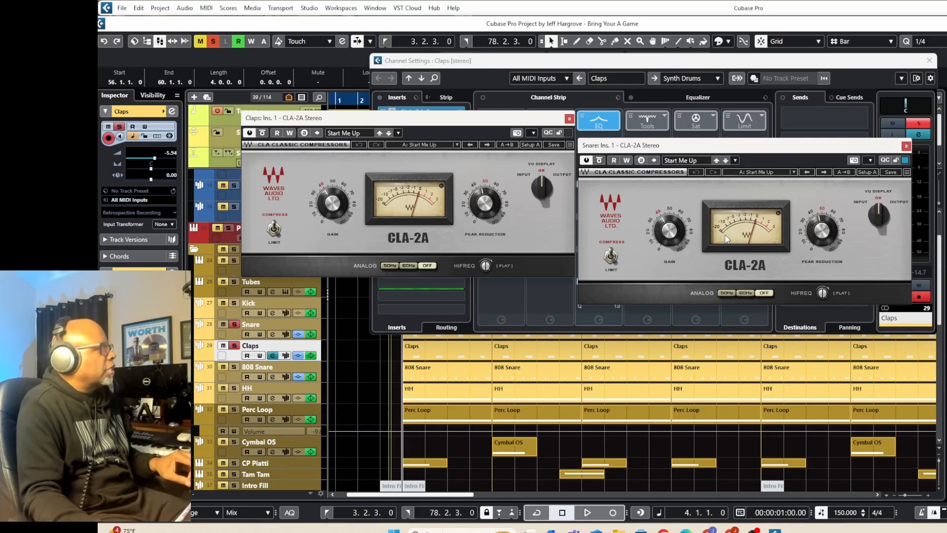
{"action": "key", "text": "space"}
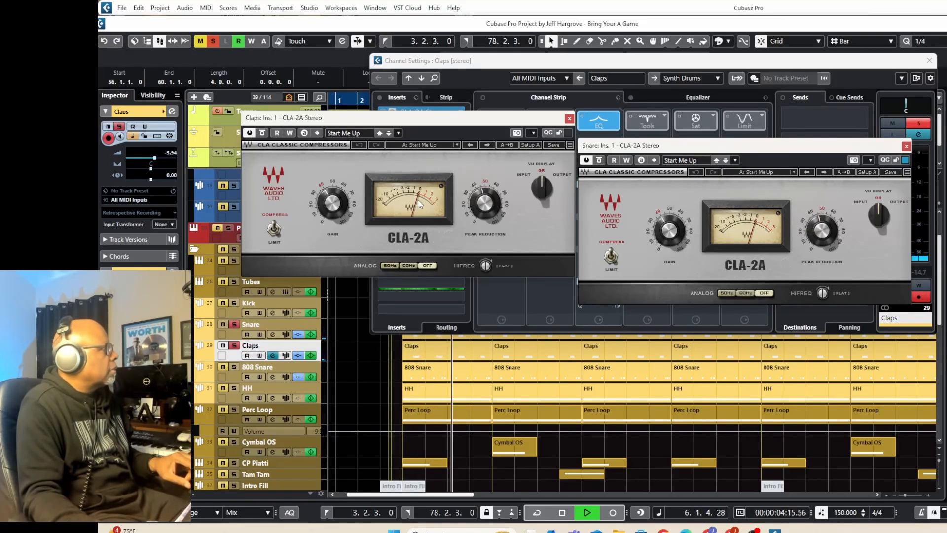
{"action": "key", "text": "space"}
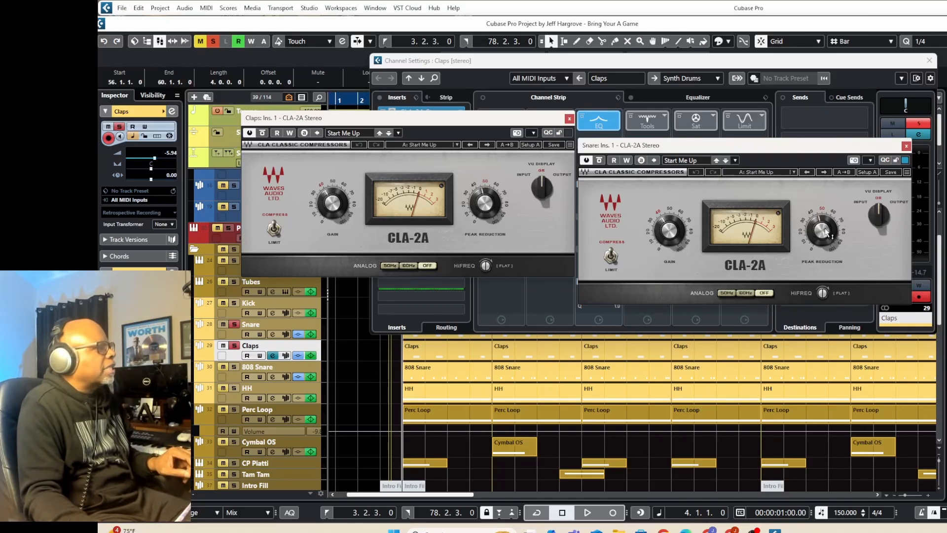
{"action": "mouse_move", "coordinate": [819, 228]}
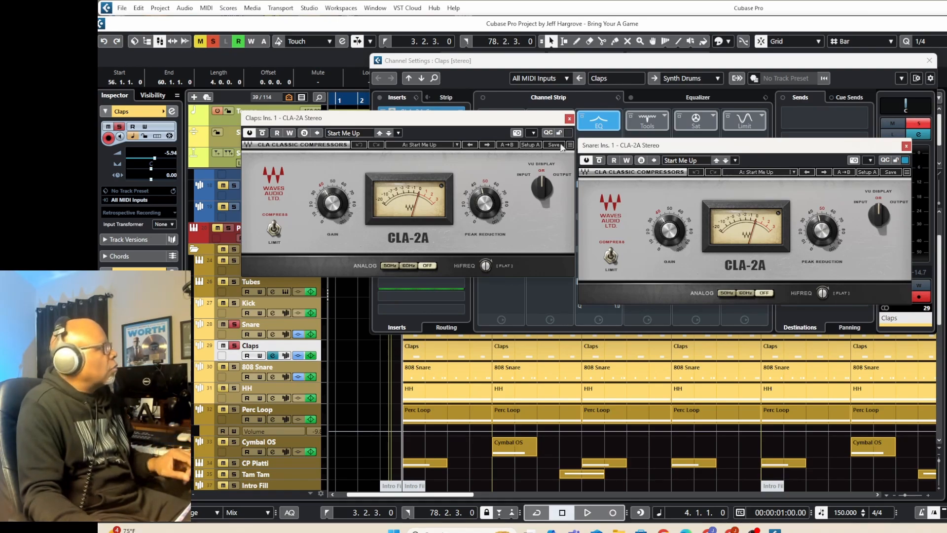
Close both CLA-2A windows and the Claps channel settings, and take Snare and Claps out of solo.
{"action": "left_click", "coordinate": [569, 119]}
{"action": "left_click", "coordinate": [907, 147]}
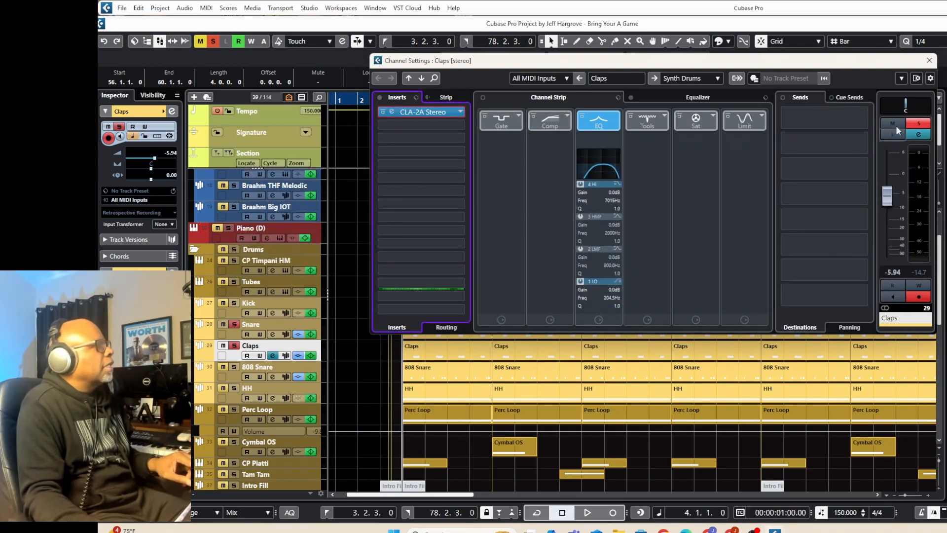
{"action": "left_click", "coordinate": [930, 60]}
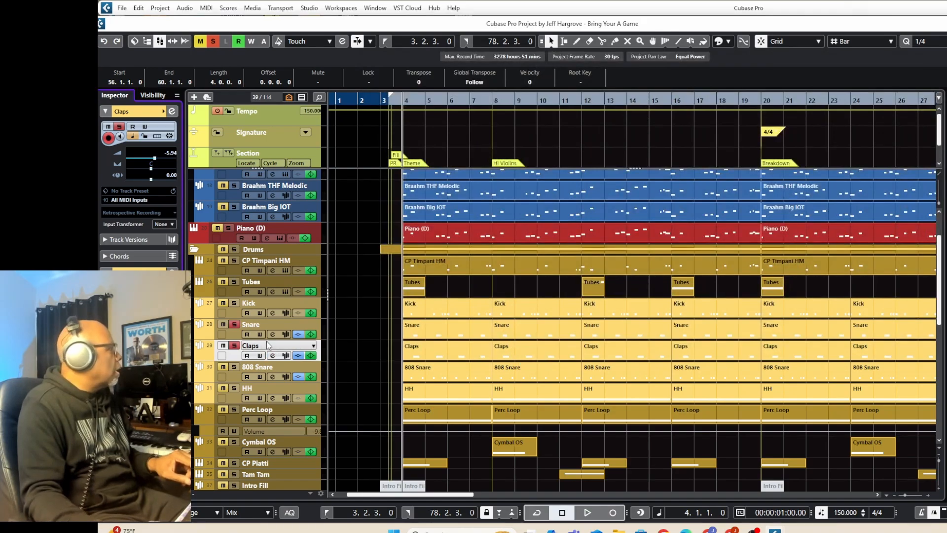
{"action": "left_click", "coordinate": [233, 324]}
{"action": "left_click", "coordinate": [234, 346]}
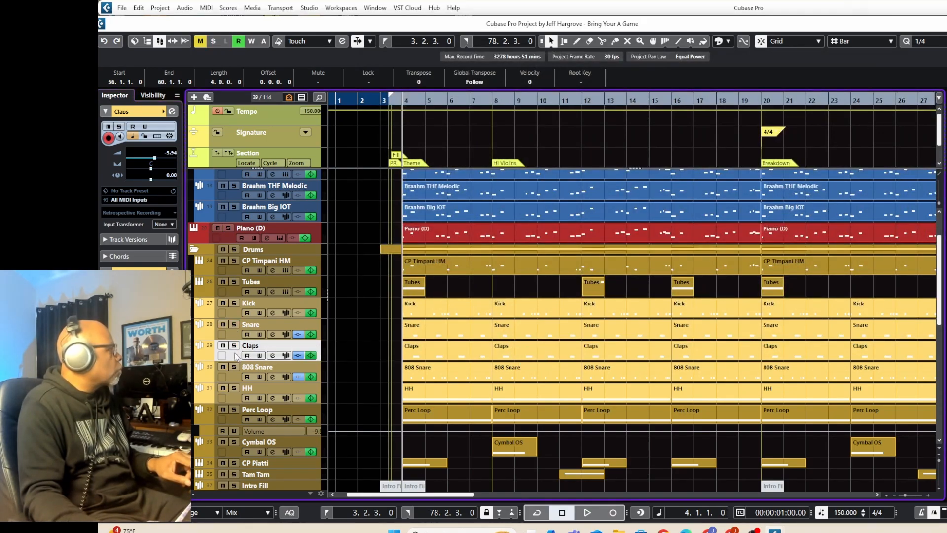
Listen to the 808 Snare in solo from bar 4 while viewing its channel settings, then stop playback.
{"action": "left_click", "coordinate": [234, 367]}
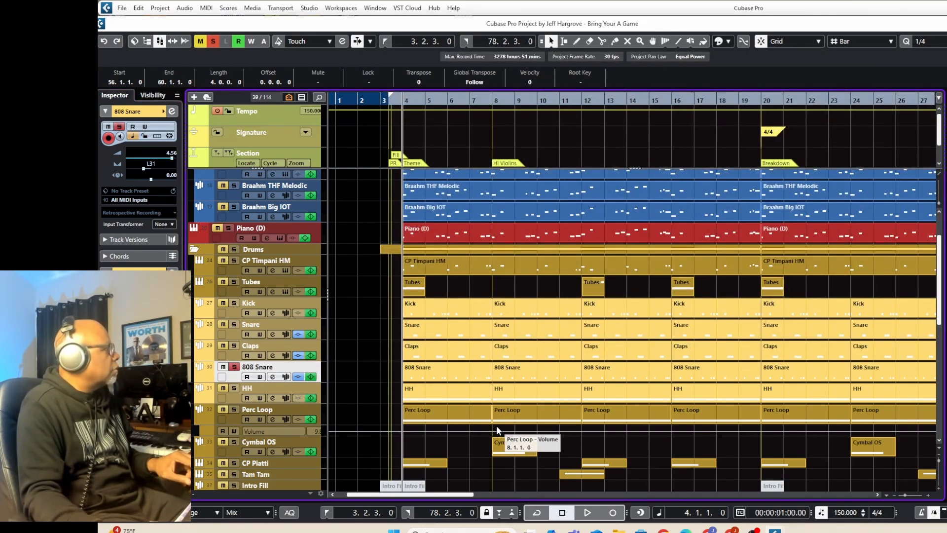
{"action": "key", "text": "space"}
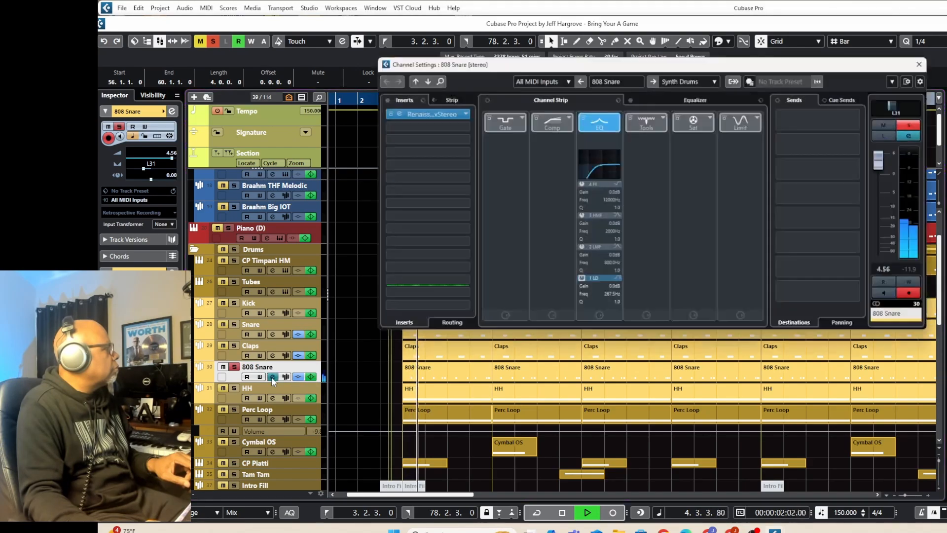
{"action": "left_click", "coordinate": [271, 377]}
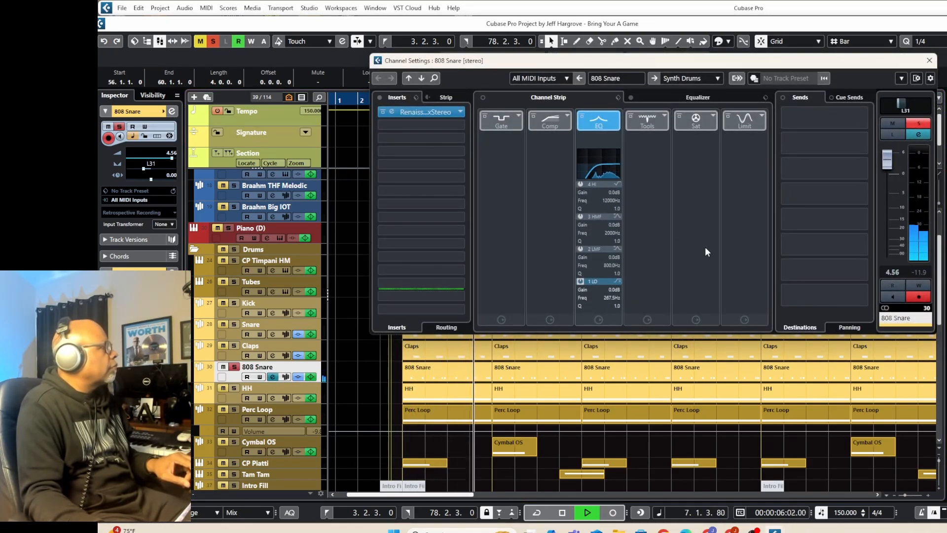
{"action": "key", "text": "space"}
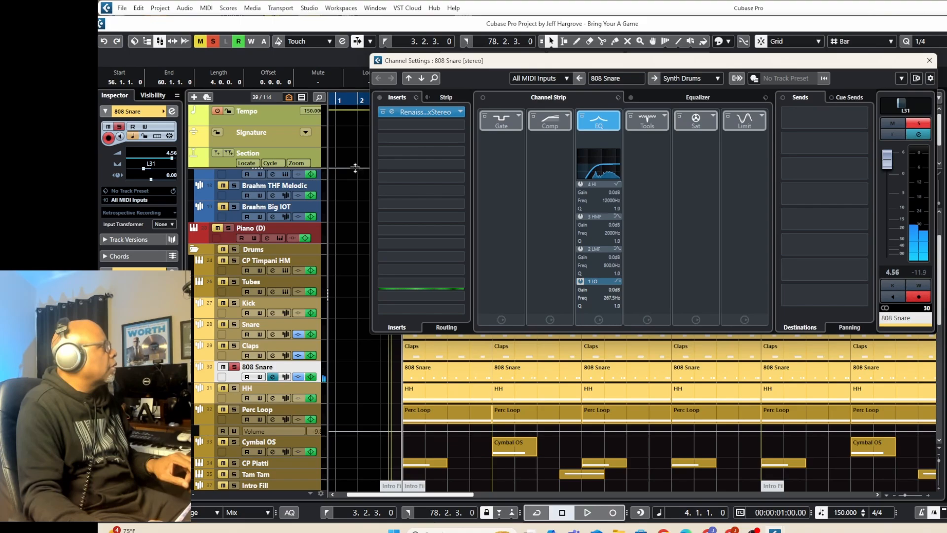
Open the 808 Snare's Renaissance Axx insert and compare its sound with the effect active and bypassed from bar 4.
{"action": "left_click", "coordinate": [415, 113]}
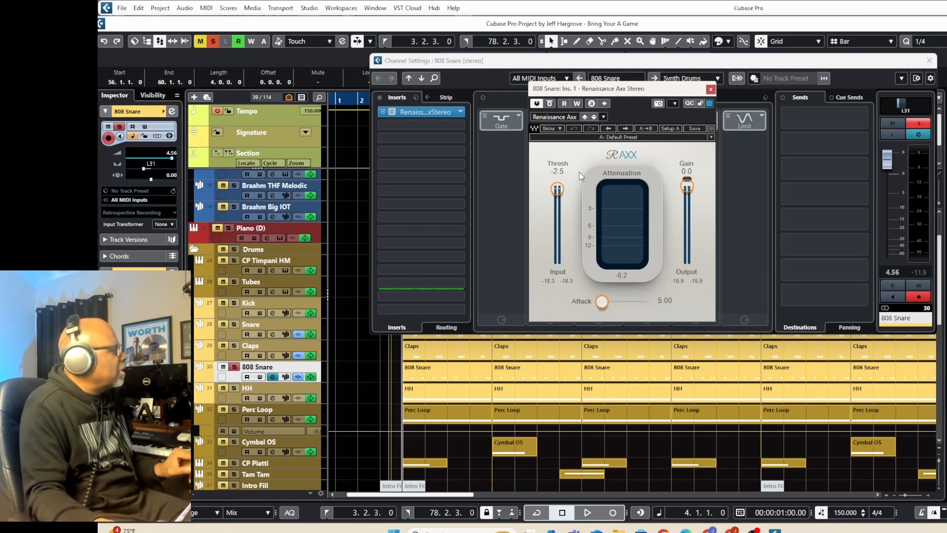
{"action": "key", "text": "space"}
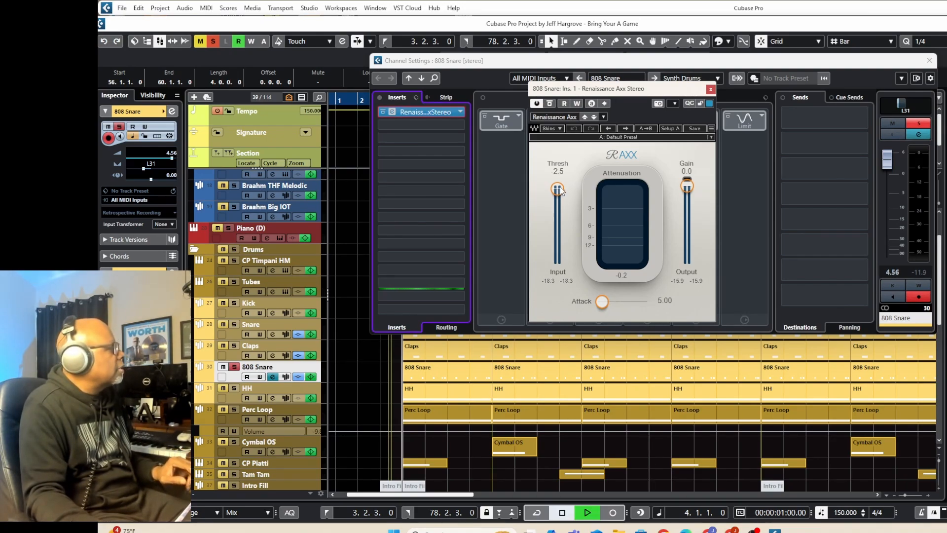
{"action": "left_click", "coordinate": [549, 104]}
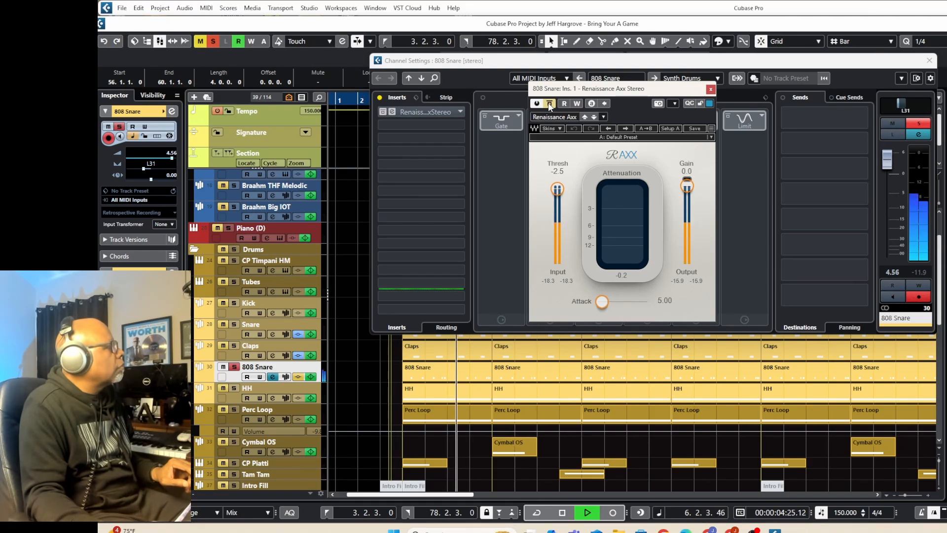
{"action": "left_click", "coordinate": [549, 104]}
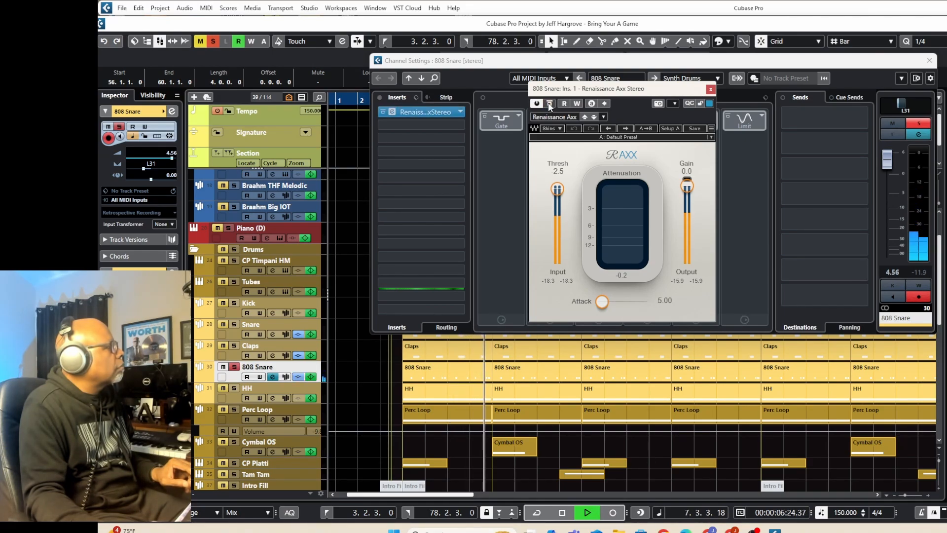
{"action": "key", "text": "space"}
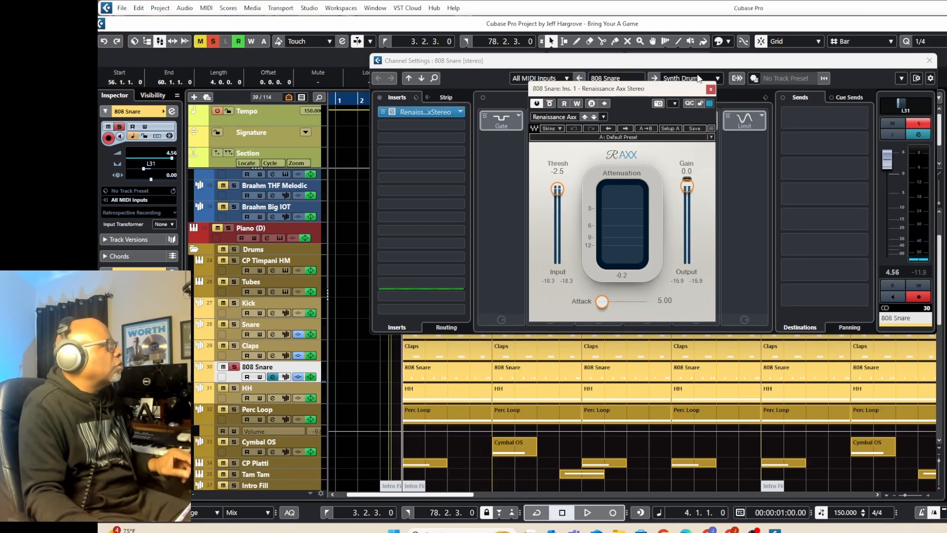
Close the Renaissance Axx window and the 808 Snare channel settings, and unsolo the track.
{"action": "left_click", "coordinate": [709, 90]}
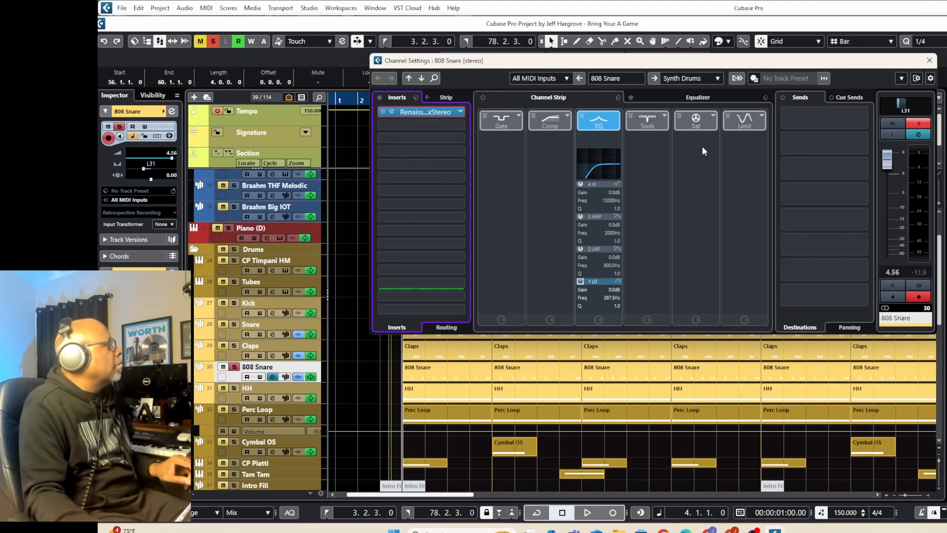
{"action": "left_click", "coordinate": [929, 60]}
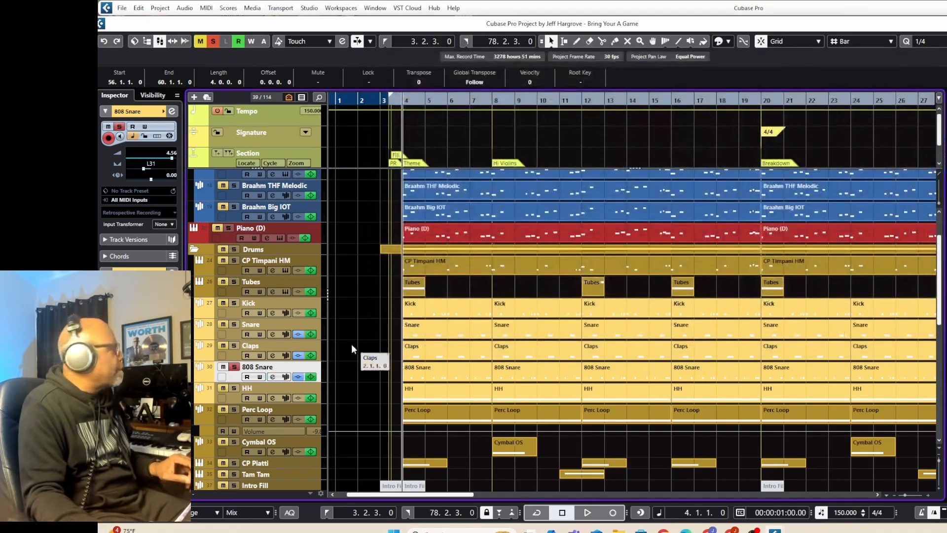
{"action": "left_click", "coordinate": [235, 371]}
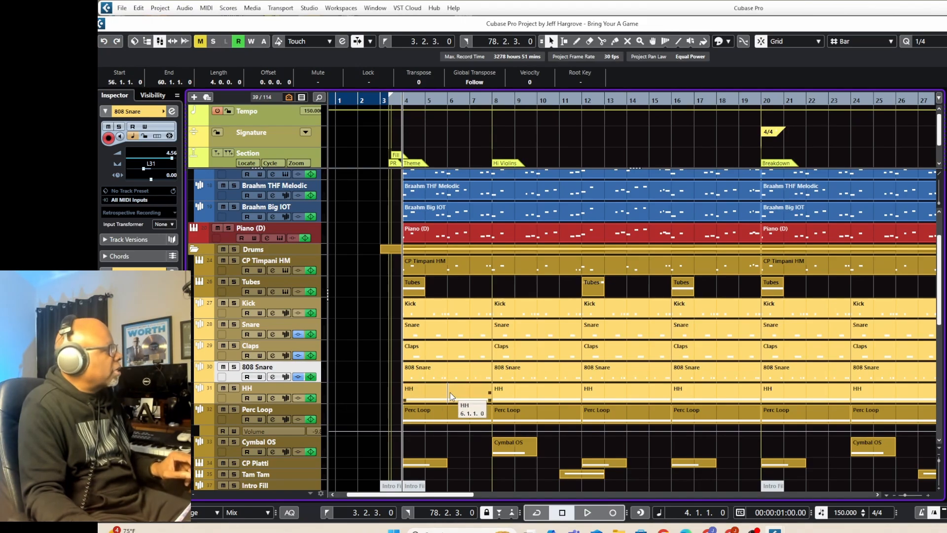
Listen to the HH track in solo from bar 4, then stop playback and unsolo it.
{"action": "left_click", "coordinate": [234, 388]}
{"action": "key", "text": "space"}
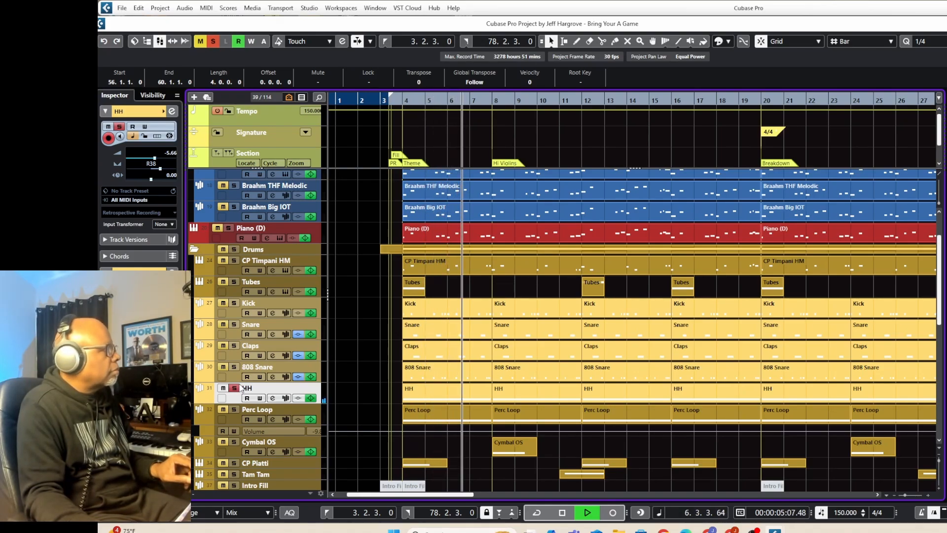
{"action": "key", "text": "space"}
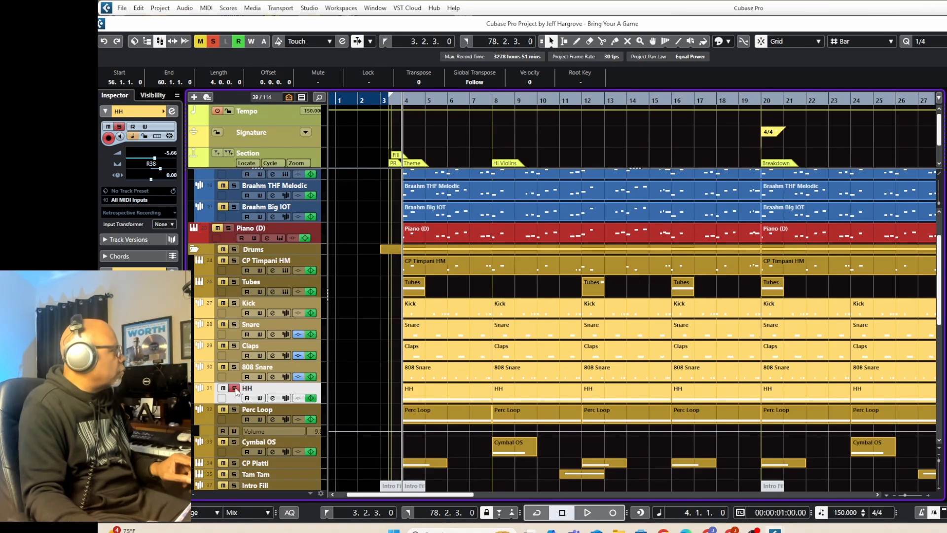
{"action": "left_click", "coordinate": [235, 389]}
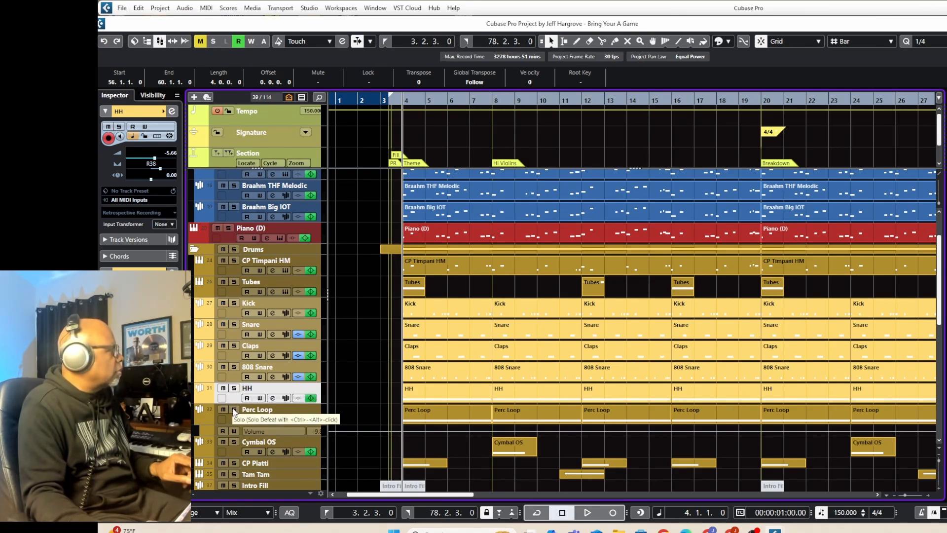
Listen to the Perc Loop track in solo from bar 4, then stop playback and unsolo it.
{"action": "left_click", "coordinate": [235, 411]}
{"action": "key", "text": "space"}
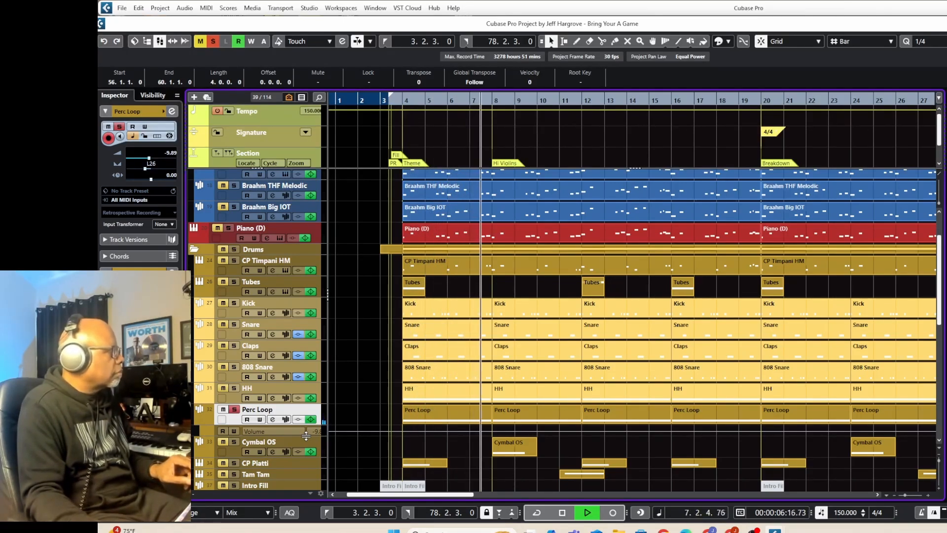
{"action": "key", "text": "space"}
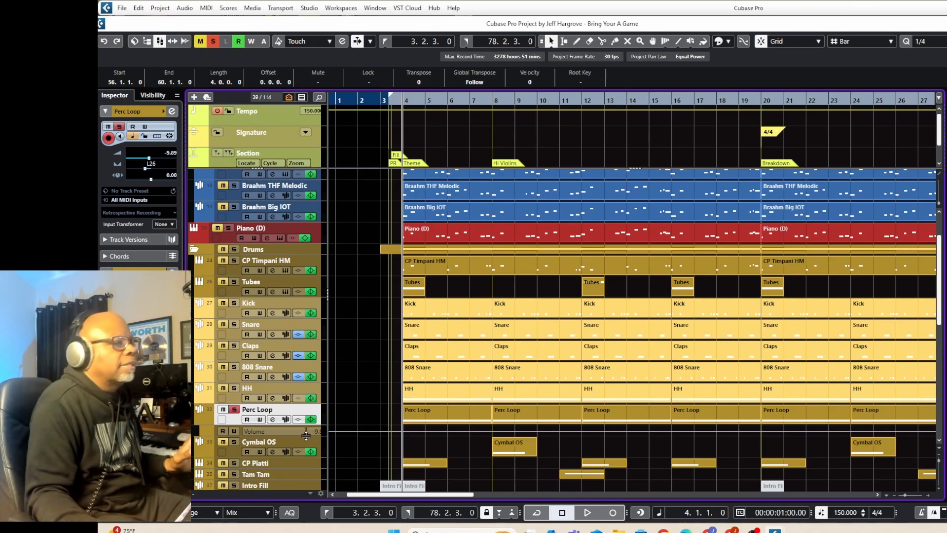
{"action": "left_click", "coordinate": [234, 411]}
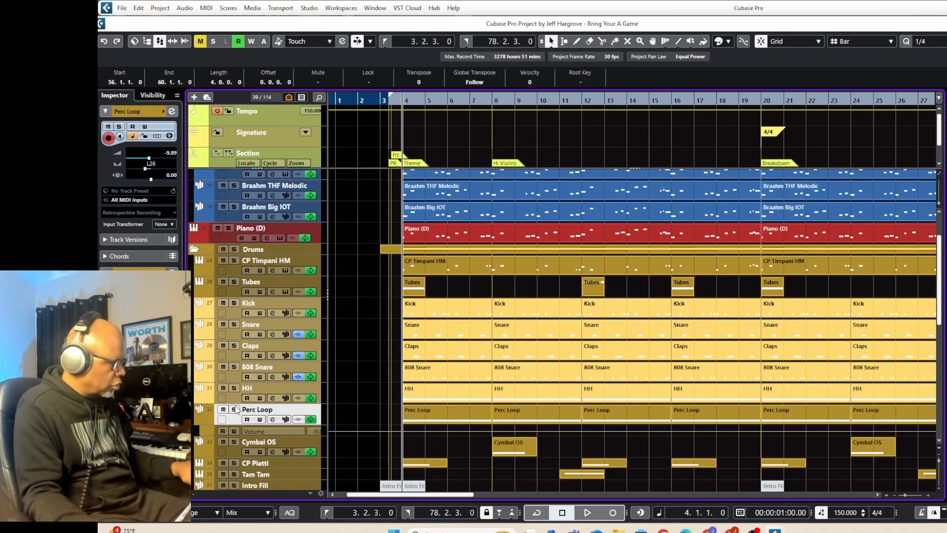
Open the MixConsole and select the HH channel to examine its panning.
{"action": "key", "text": "F3"}
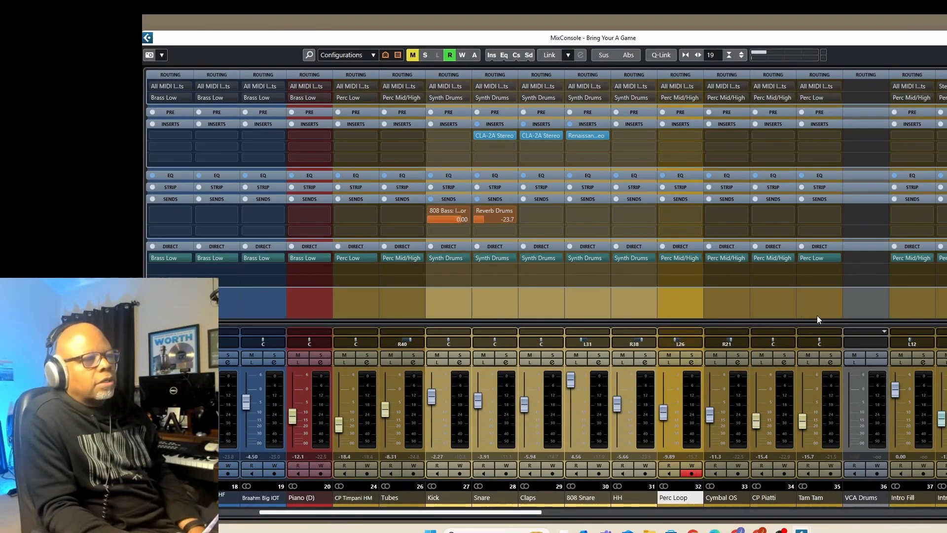
{"action": "left_click", "coordinate": [634, 307]}
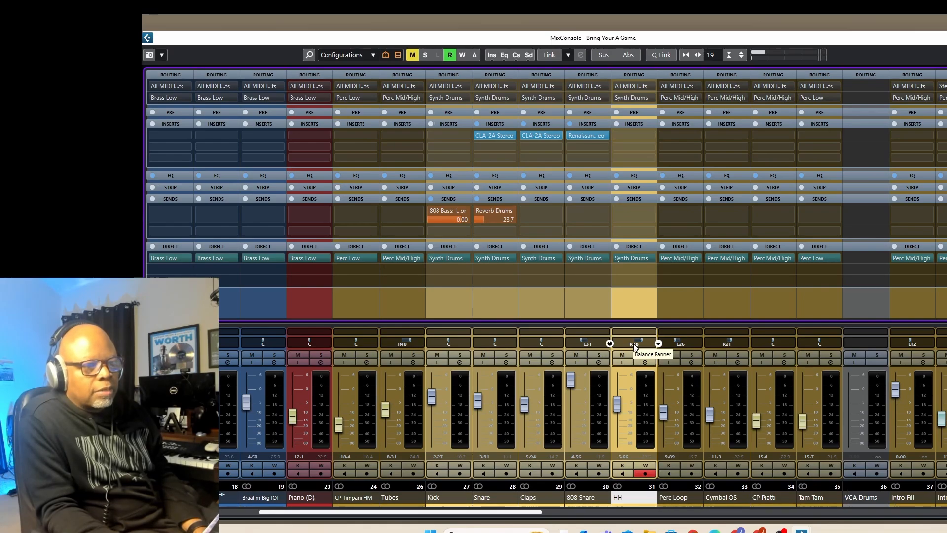
Open the Perc Loop channel settings, listen to the track in solo with its EQ module bypassed, then stop playback and unsolo it.
{"action": "left_click", "coordinate": [681, 303]}
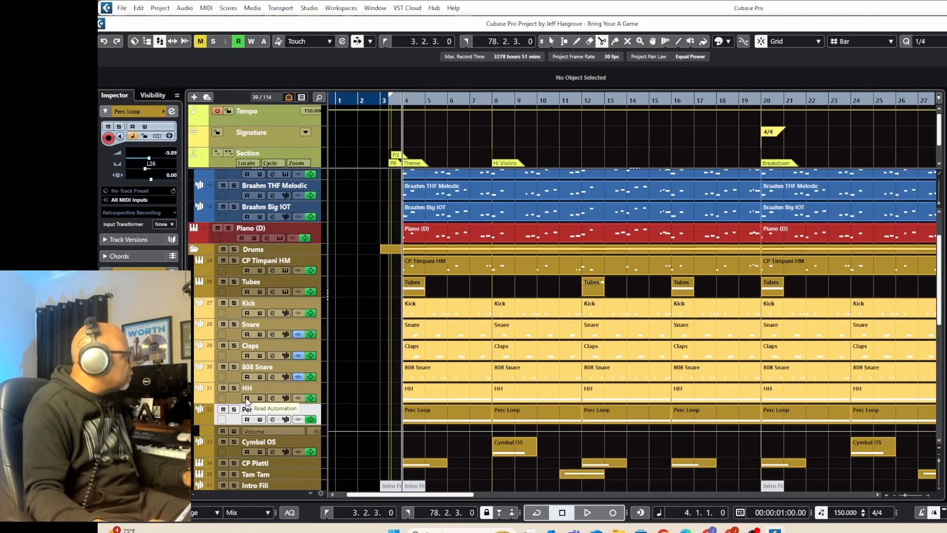
{"action": "left_click", "coordinate": [272, 419]}
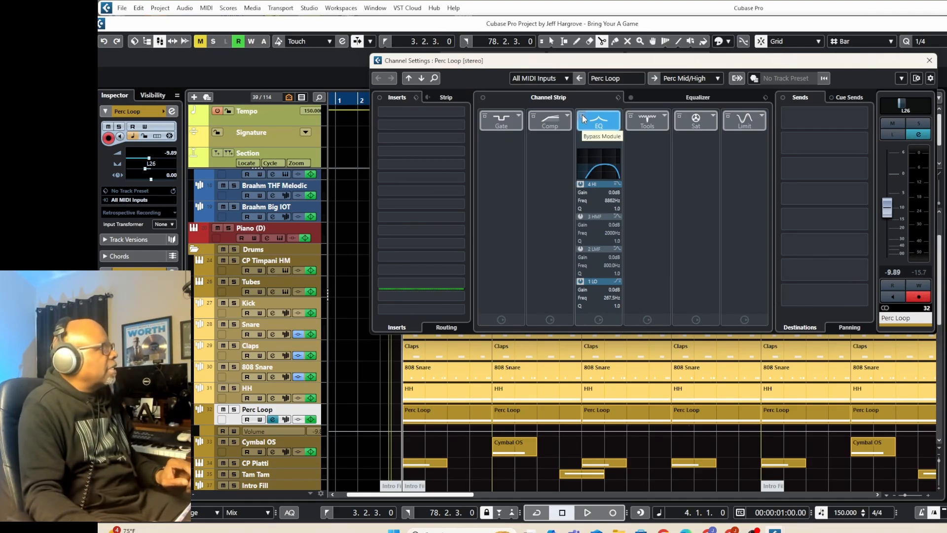
{"action": "left_click", "coordinate": [233, 409]}
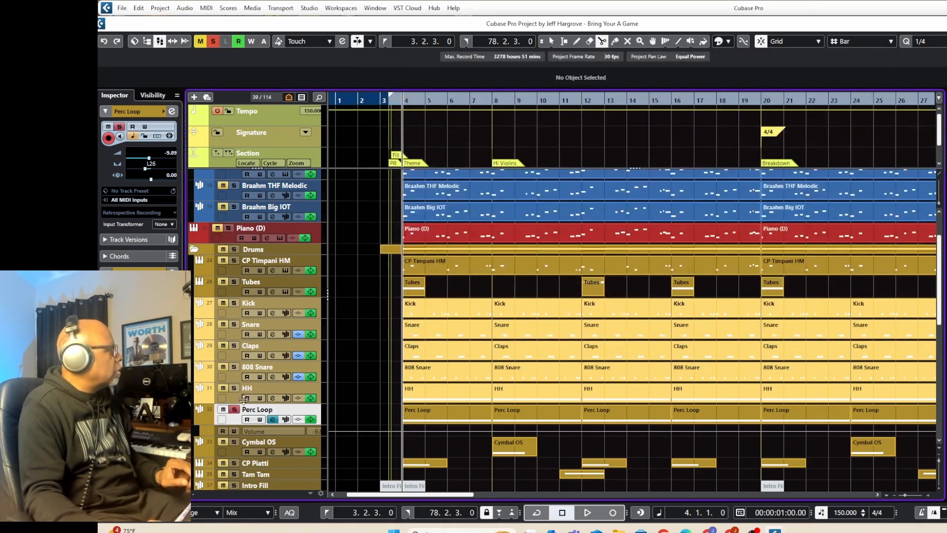
{"action": "left_click", "coordinate": [272, 419]}
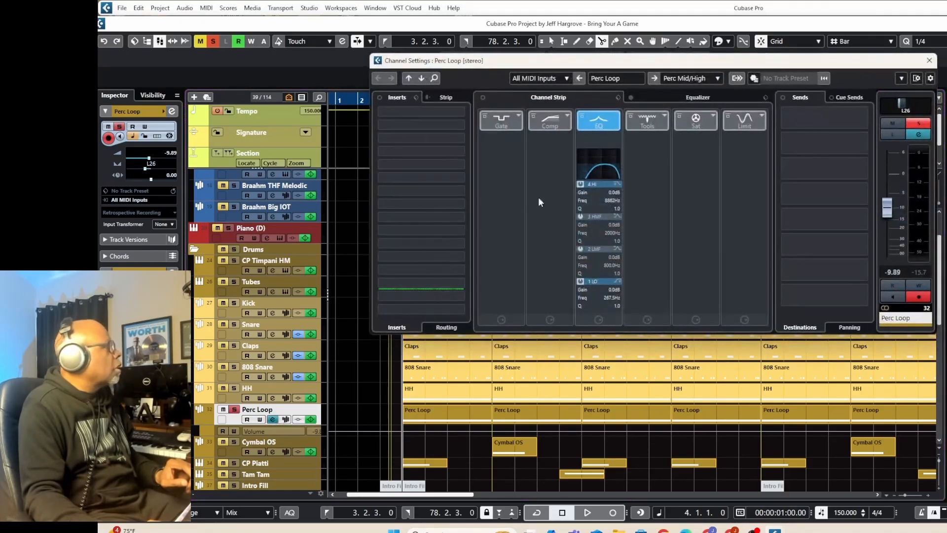
{"action": "left_click", "coordinate": [582, 118]}
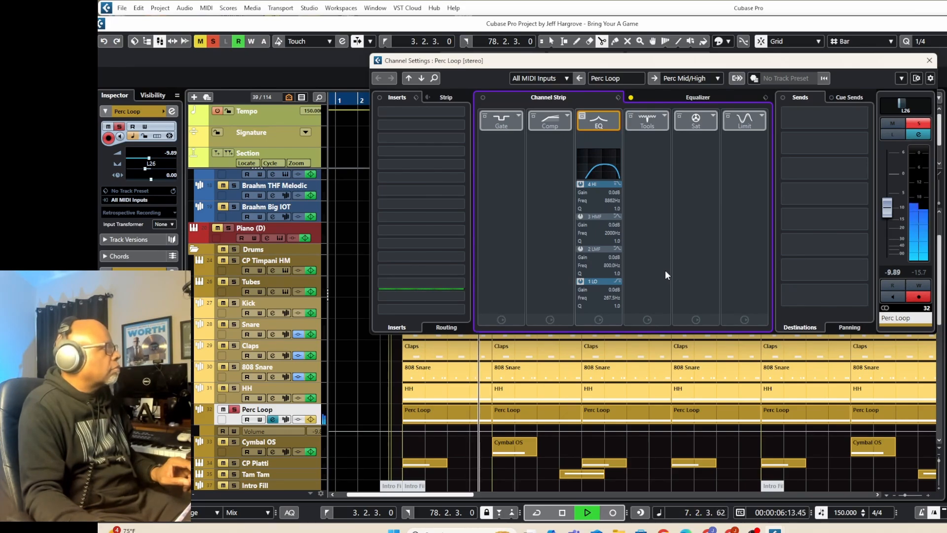
{"action": "key", "text": "space"}
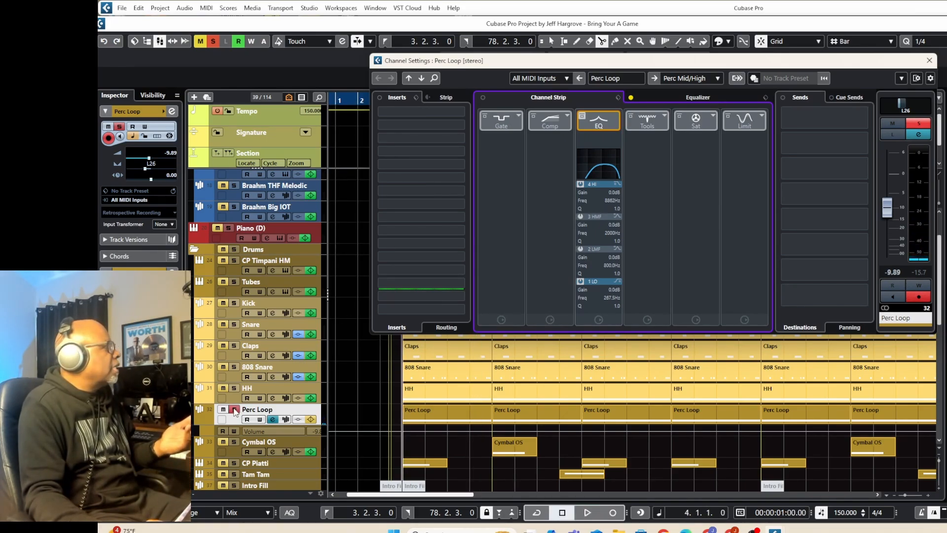
{"action": "left_click", "coordinate": [235, 409]}
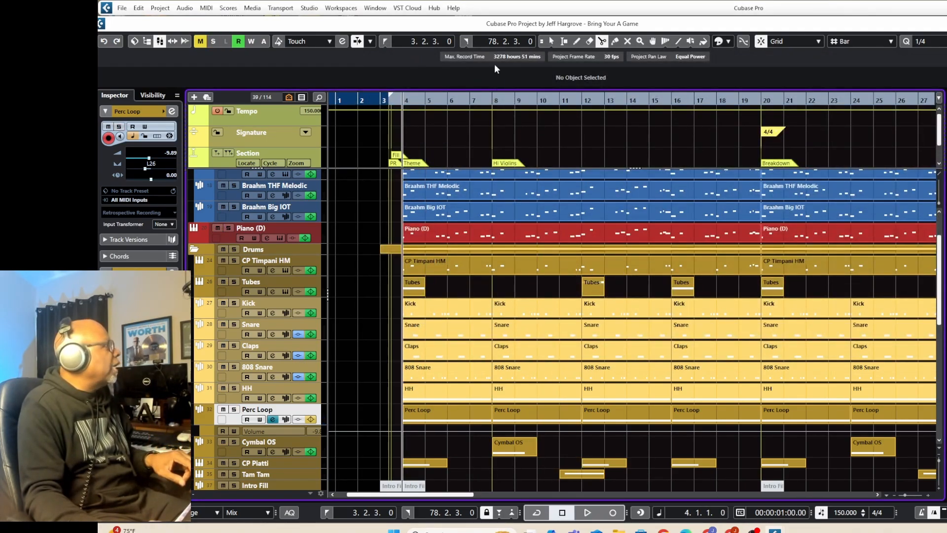
Activate the Object Selection tool and re-enable the EQ module in the Perc Loop channel settings.
{"action": "left_click", "coordinate": [552, 42]}
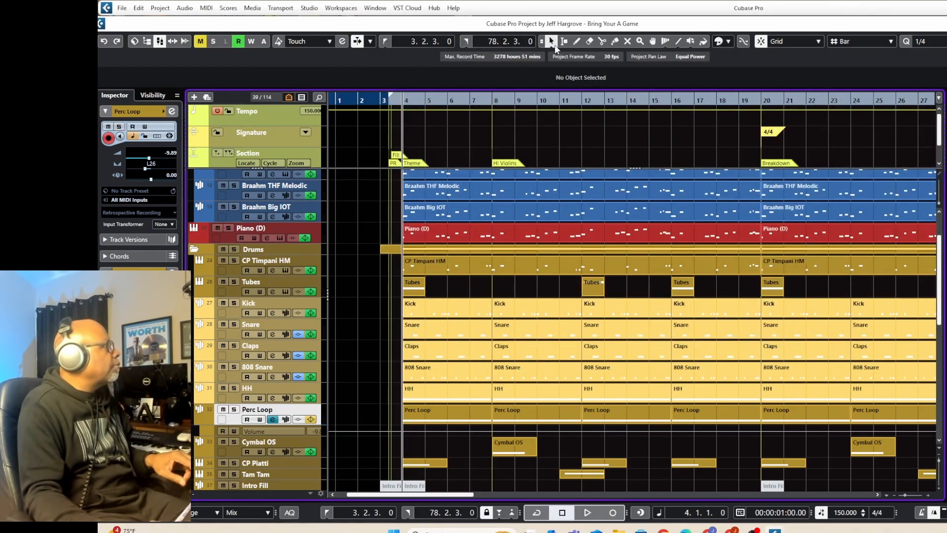
{"action": "left_click", "coordinate": [273, 419]}
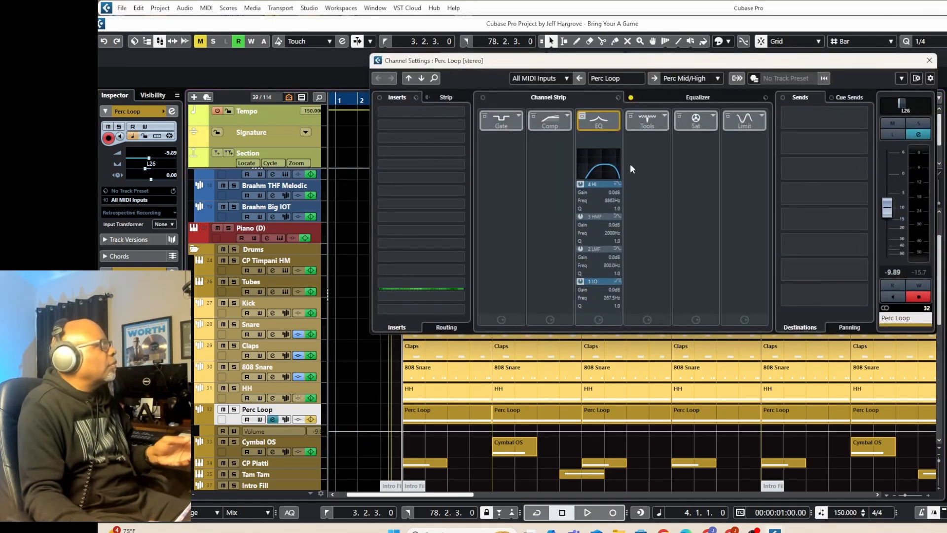
{"action": "left_click", "coordinate": [582, 113]}
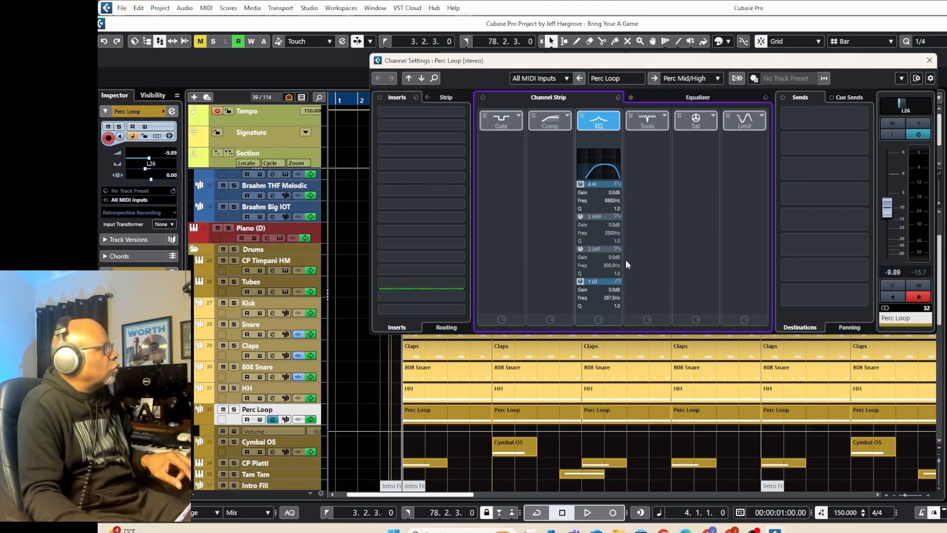
Listen to the Perc Loop track in solo with its EQ active, then stop playback and unsolo it.
{"action": "left_click", "coordinate": [234, 411]}
{"action": "key", "text": "space"}
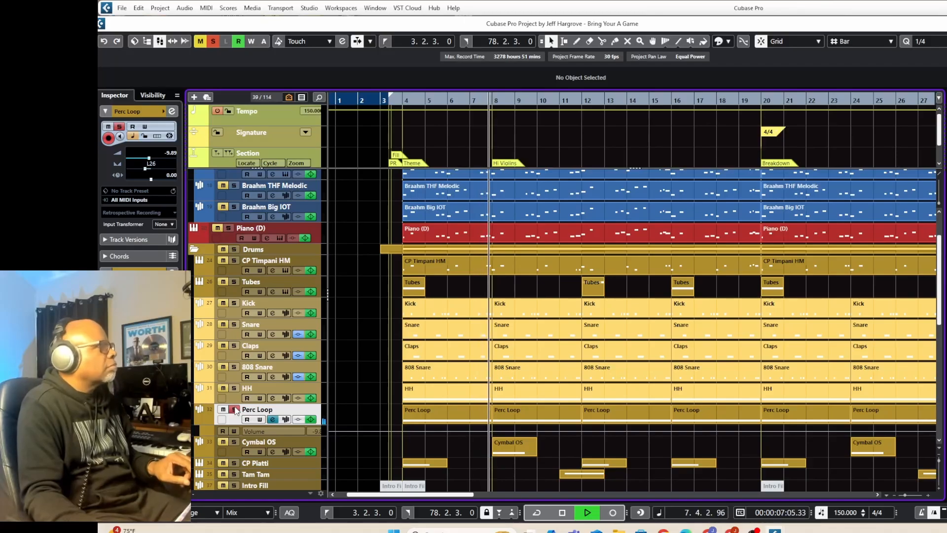
{"action": "key", "text": "space"}
{"action": "left_click", "coordinate": [234, 410]}
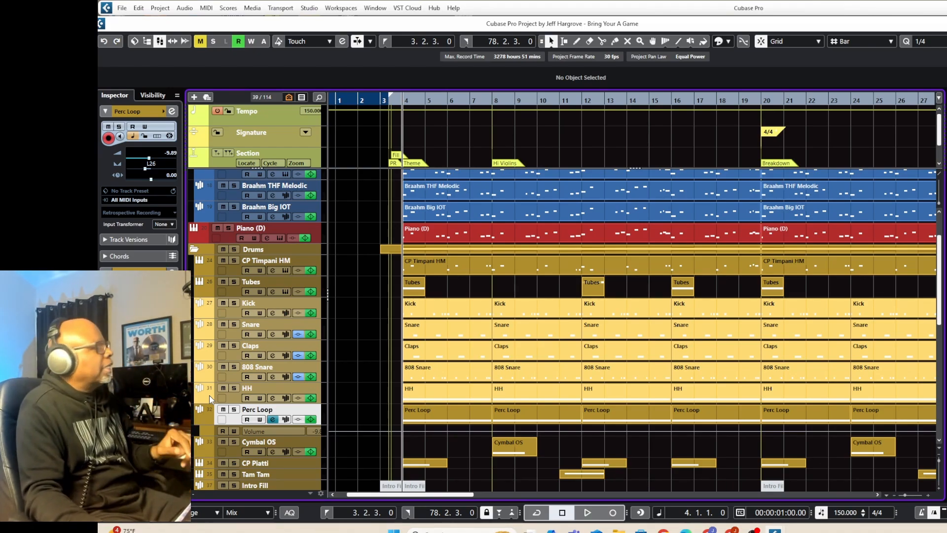
Unmute the Intro Fill event at bar 3 and move the playhead to the left locator.
{"action": "scroll", "coordinate": [321, 465], "scroll_direction": "down", "scroll_amount": 3}
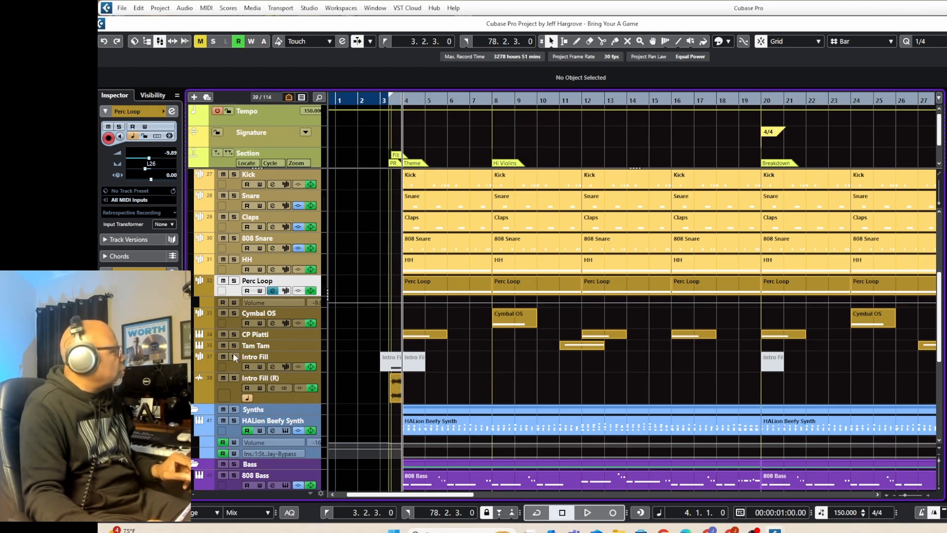
{"action": "left_click", "coordinate": [223, 369]}
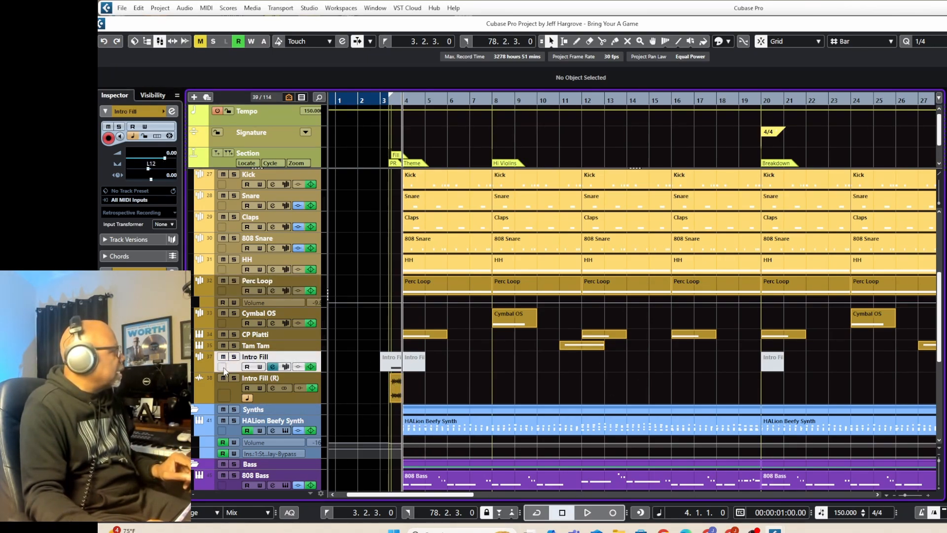
{"action": "left_click", "coordinate": [395, 365]}
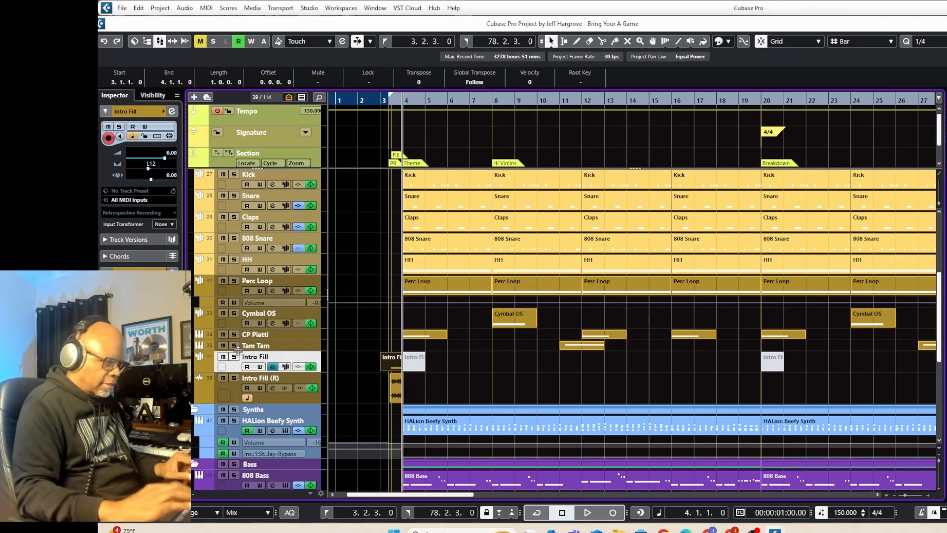
{"action": "key", "text": "KP_1"}
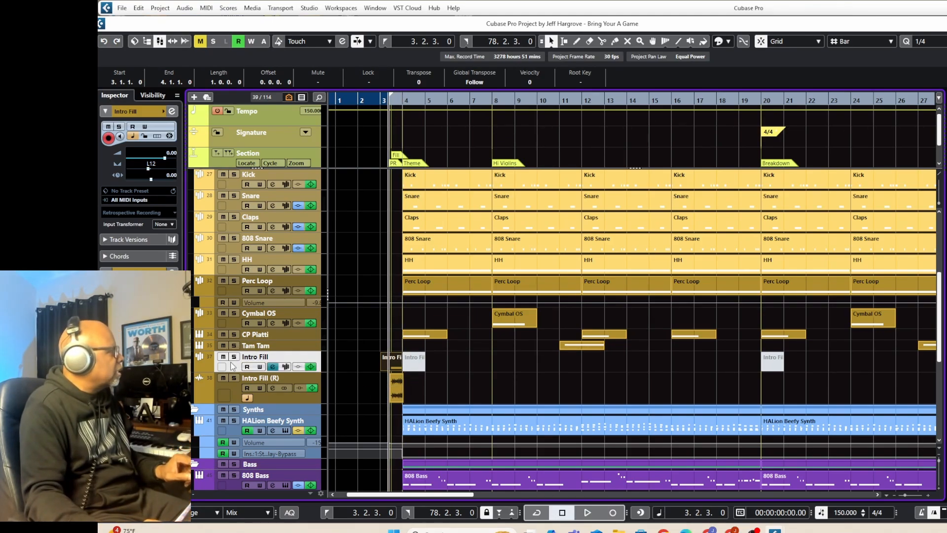
Listen to the Intro Fill track in solo, then unsolo it and mute its event at bar 3 again.
{"action": "left_click", "coordinate": [234, 357]}
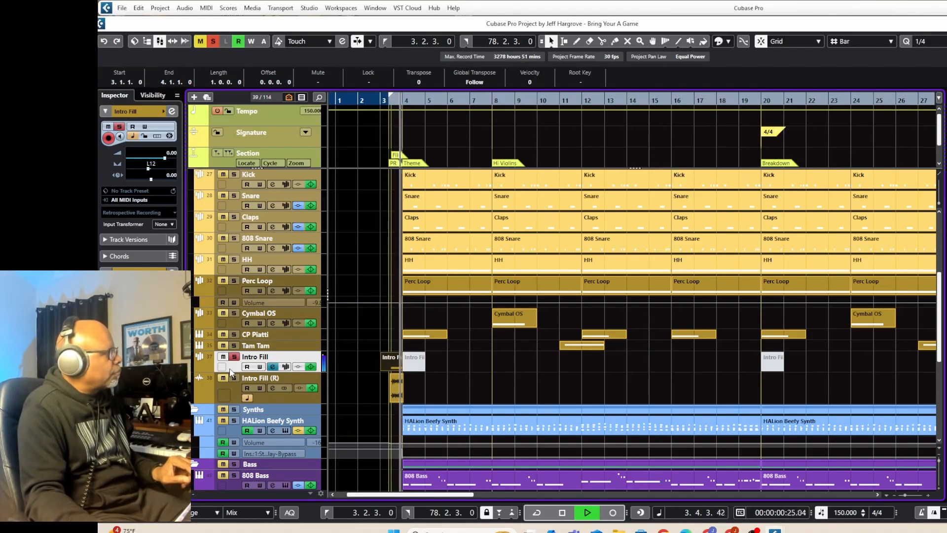
{"action": "key", "text": "space"}
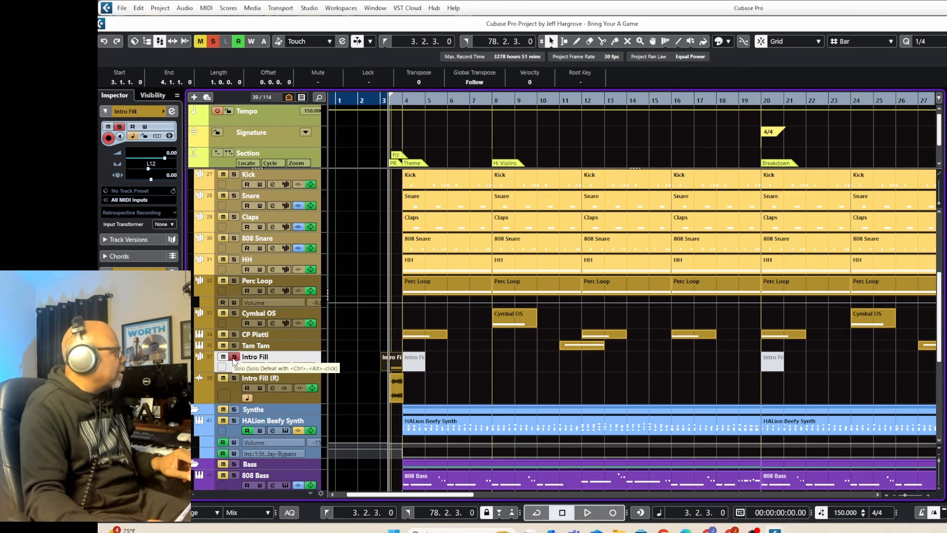
{"action": "left_click", "coordinate": [235, 358]}
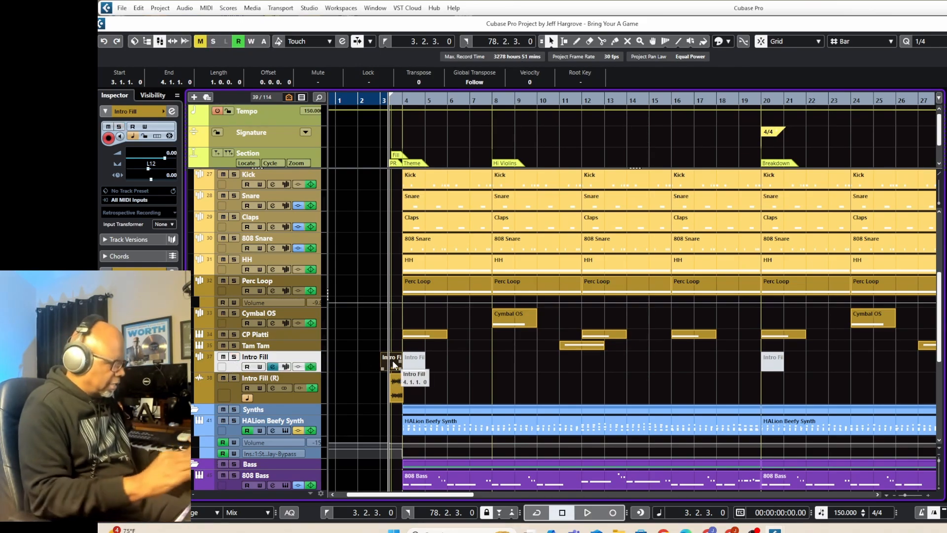
{"action": "key", "text": "shift+m"}
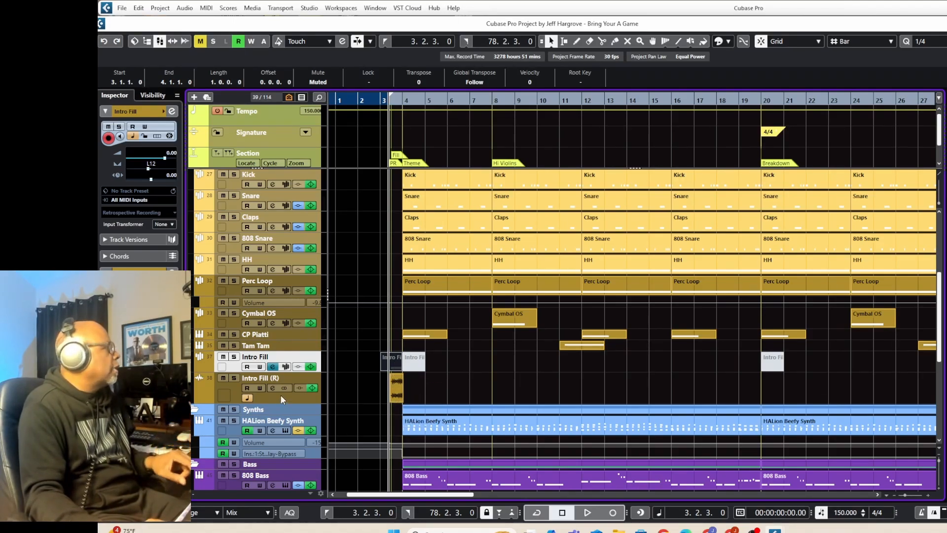
Listen to the rendered Intro Fill (R) track in solo from the left locator, then stop playback and unsolo it.
{"action": "left_click", "coordinate": [234, 378]}
{"action": "key", "text": "space"}
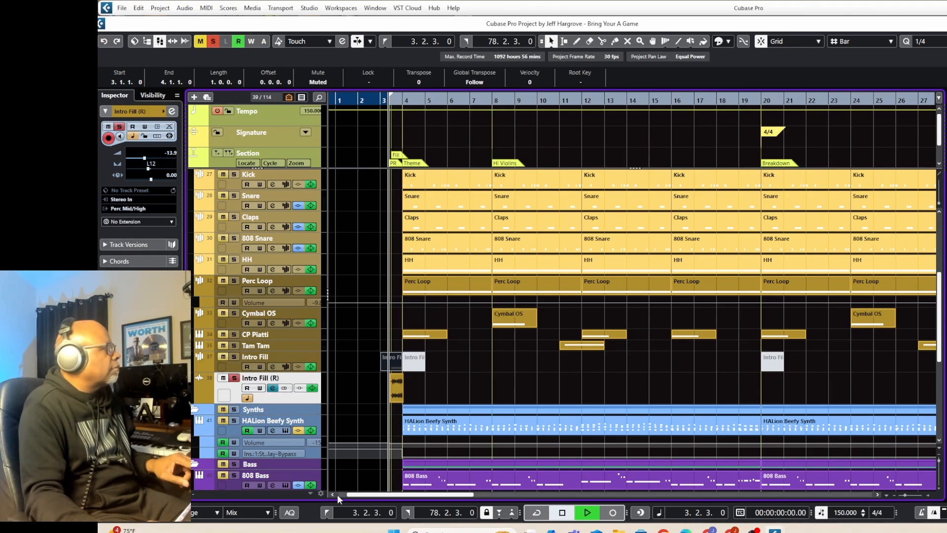
{"action": "key", "text": "space"}
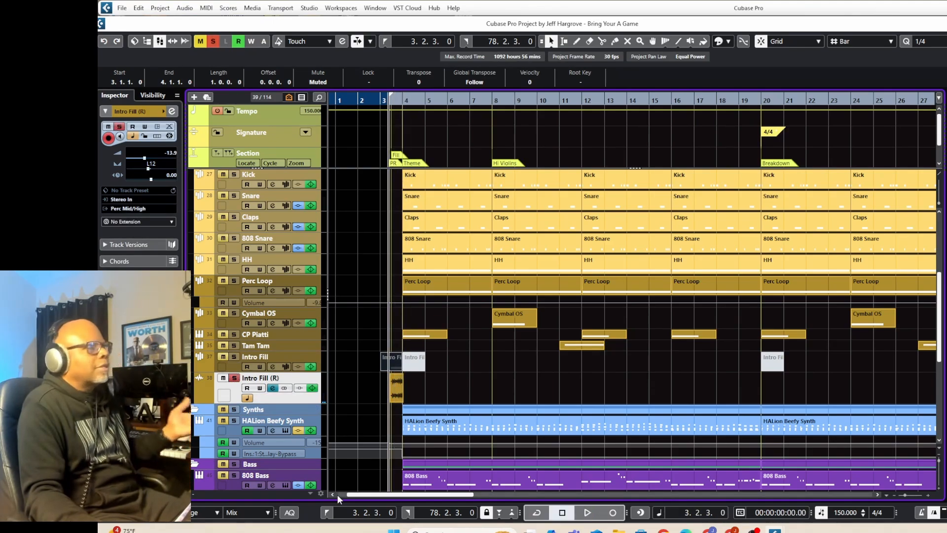
{"action": "left_click", "coordinate": [233, 378]}
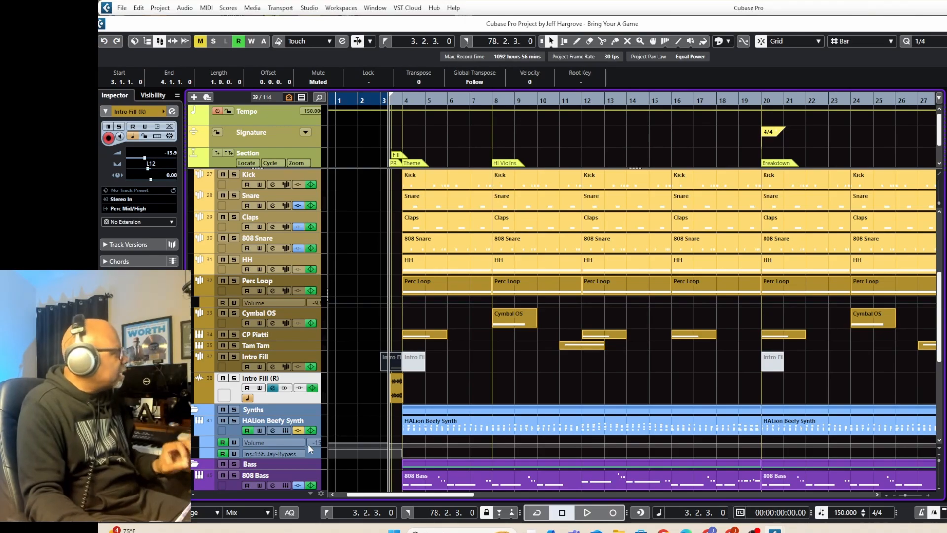
Select the HALion Beefy Synth track, open its HALion Sonic instrument to examine the Beefy Synth program, and close it.
{"action": "left_click", "coordinate": [236, 430]}
{"action": "left_click", "coordinate": [418, 432]}
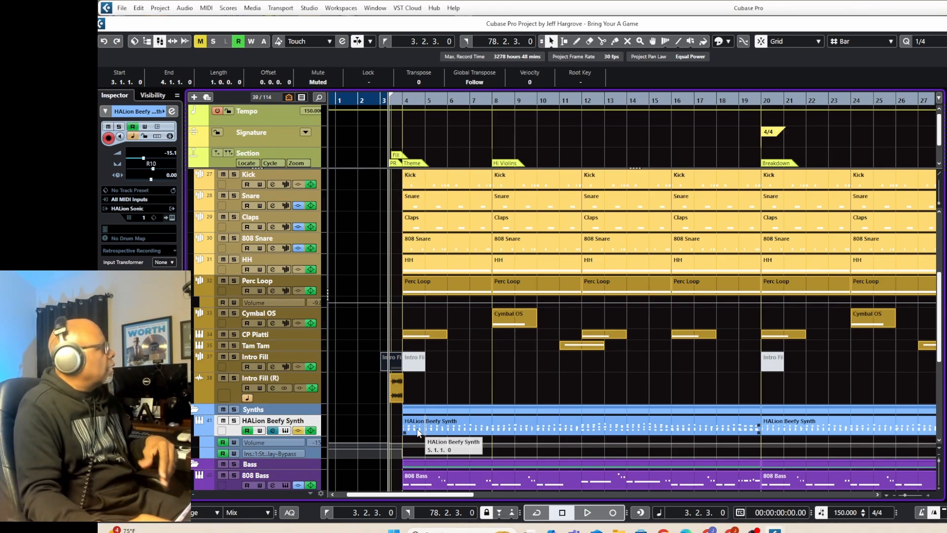
{"action": "left_click", "coordinate": [172, 218]}
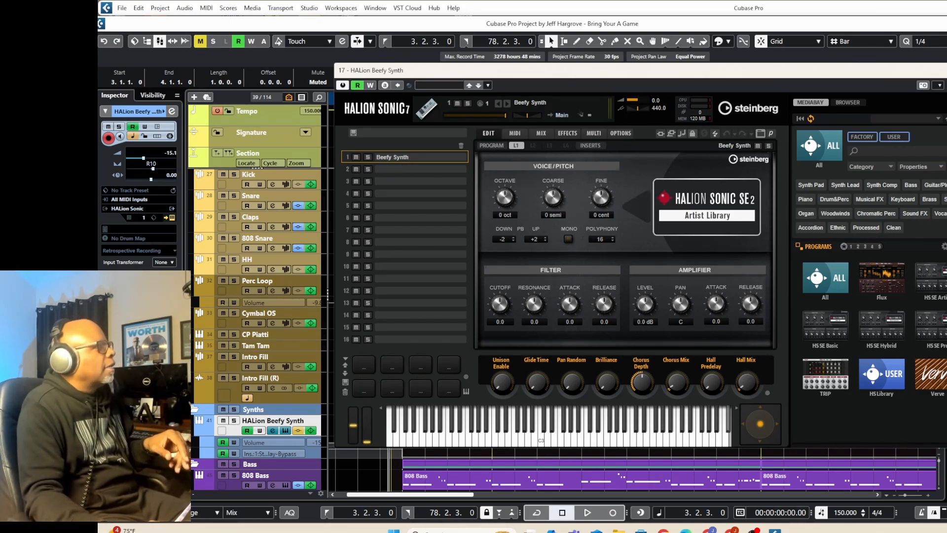
{"action": "left_click", "coordinate": [946, 70]}
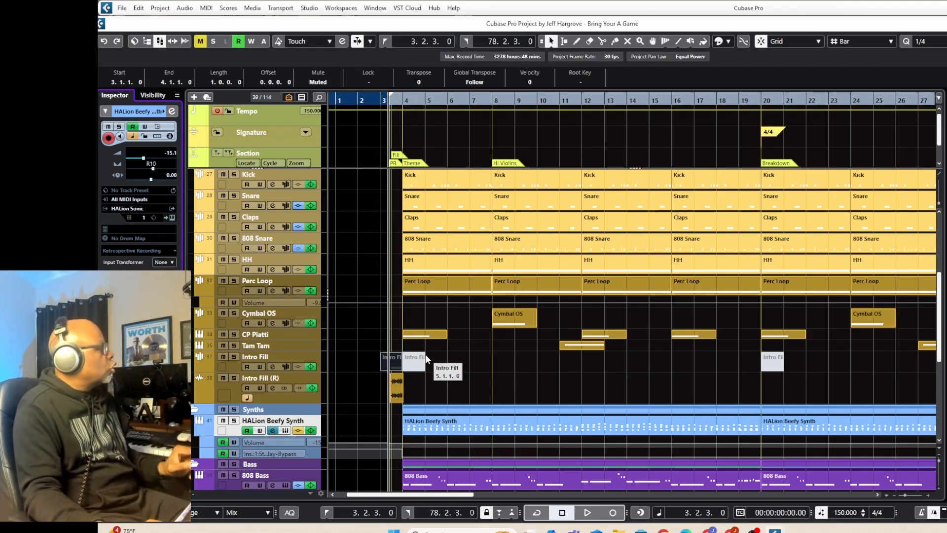
Solo the HALion Beefy Synth track, listen to it from bar 4 and stop playback.
{"action": "left_click", "coordinate": [234, 422]}
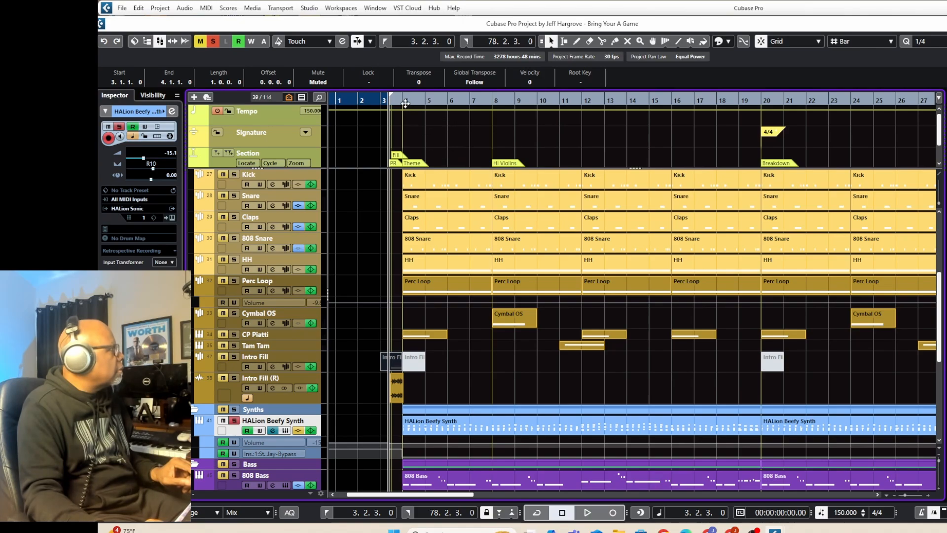
{"action": "left_click", "coordinate": [405, 103]}
{"action": "key", "text": "space"}
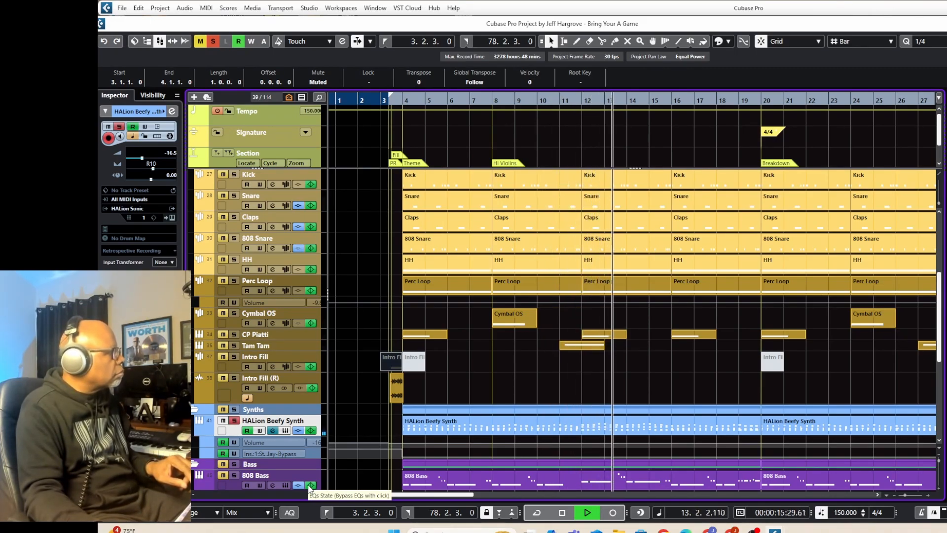
{"action": "key", "text": "space"}
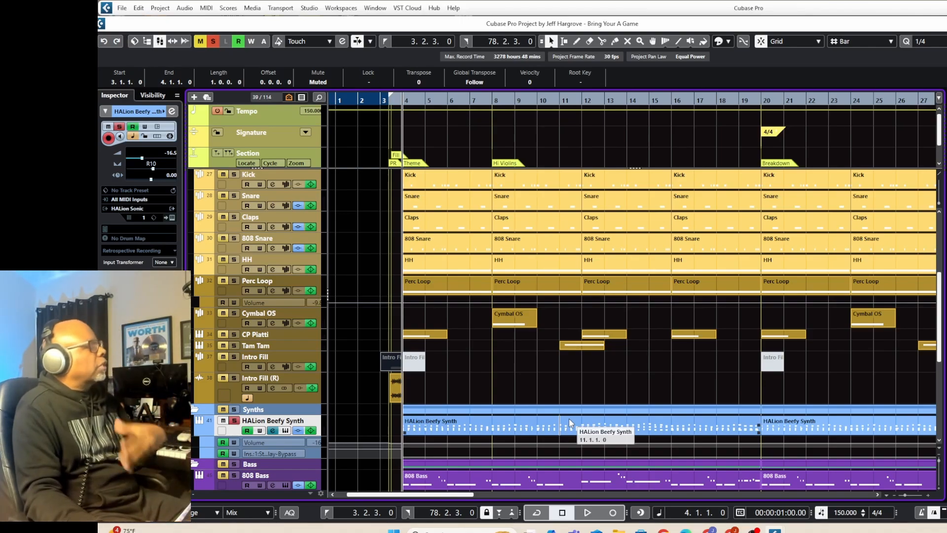
Open the StereoDelay insert from the HALion Beefy Synth channel settings, examine both delays' settings and close the plug-in.
{"action": "left_click", "coordinate": [272, 431]}
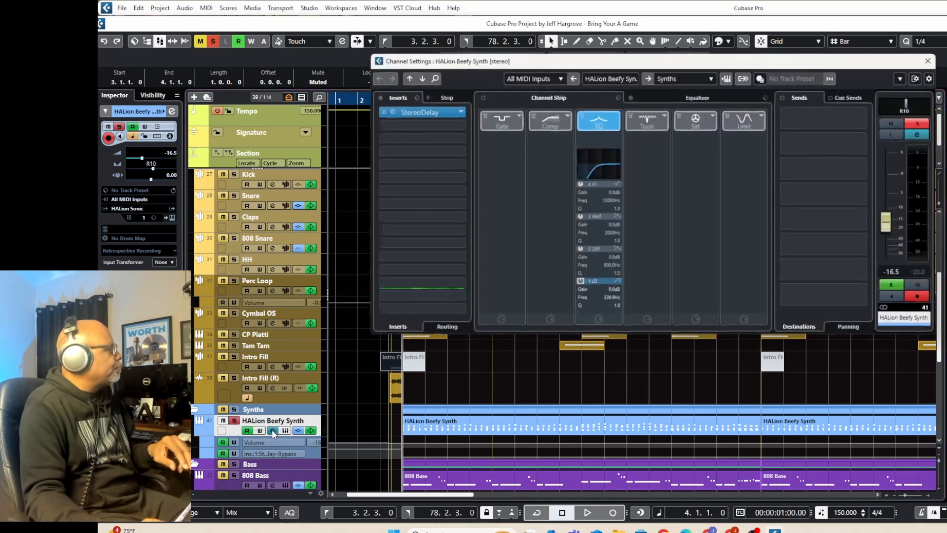
{"action": "left_click", "coordinate": [436, 111]}
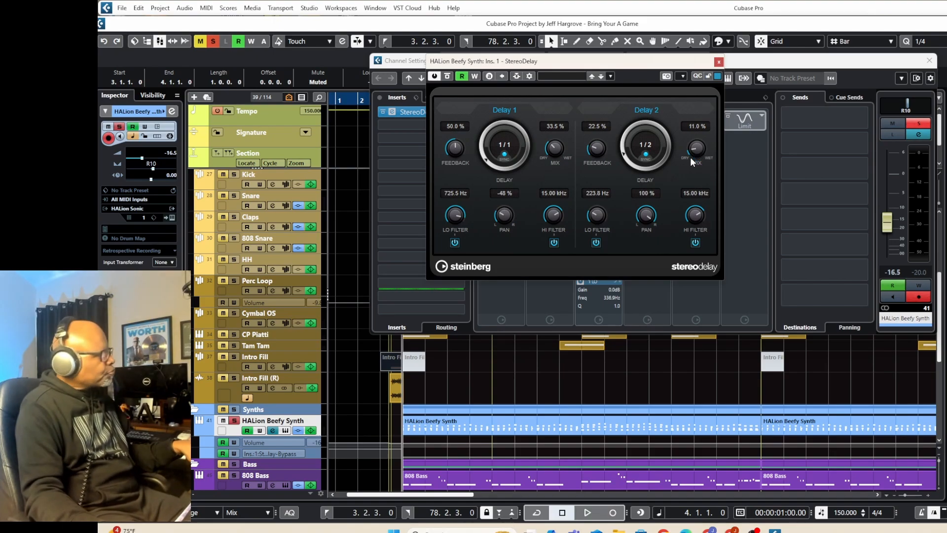
{"action": "left_click", "coordinate": [718, 62]}
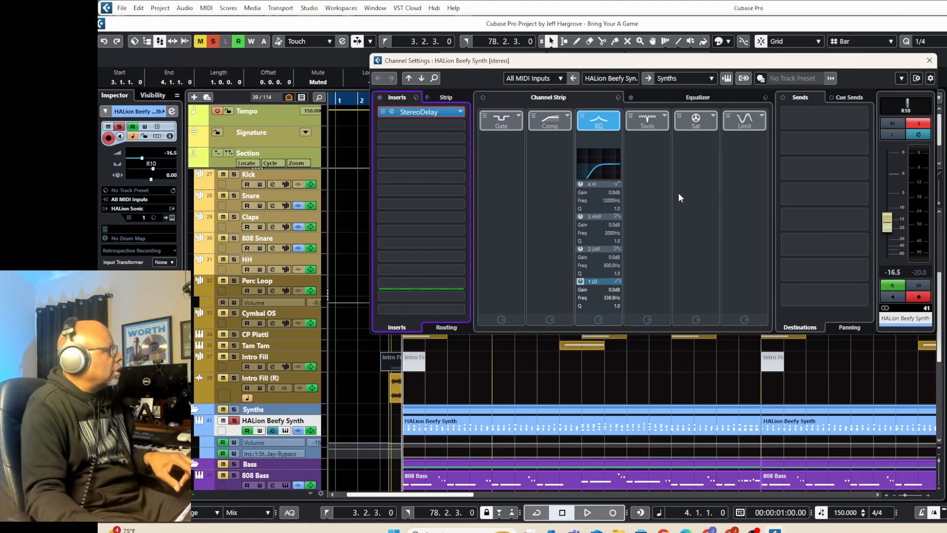
Play the soloed HALion Beefy Synth again with StereoDelay active, stop playback and close its channel settings.
{"action": "key", "text": "space"}
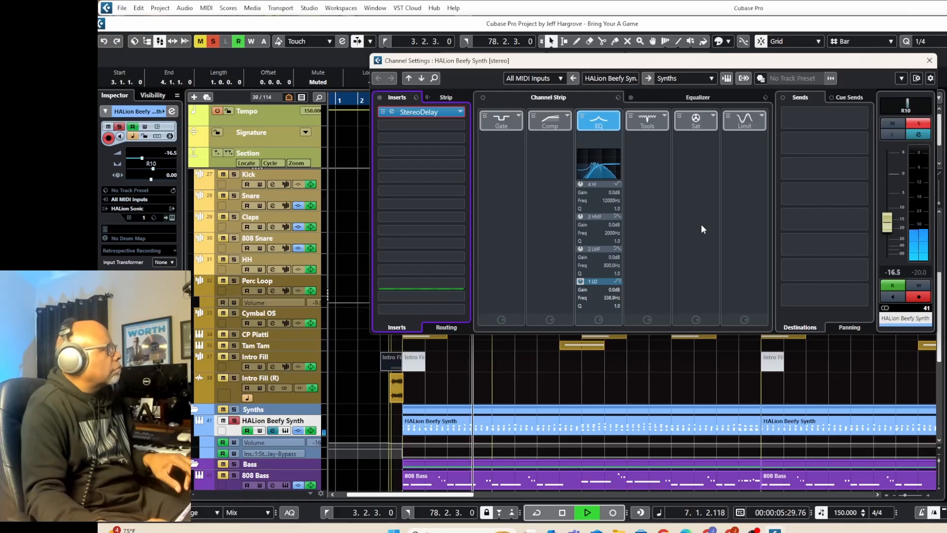
{"action": "key", "text": "space"}
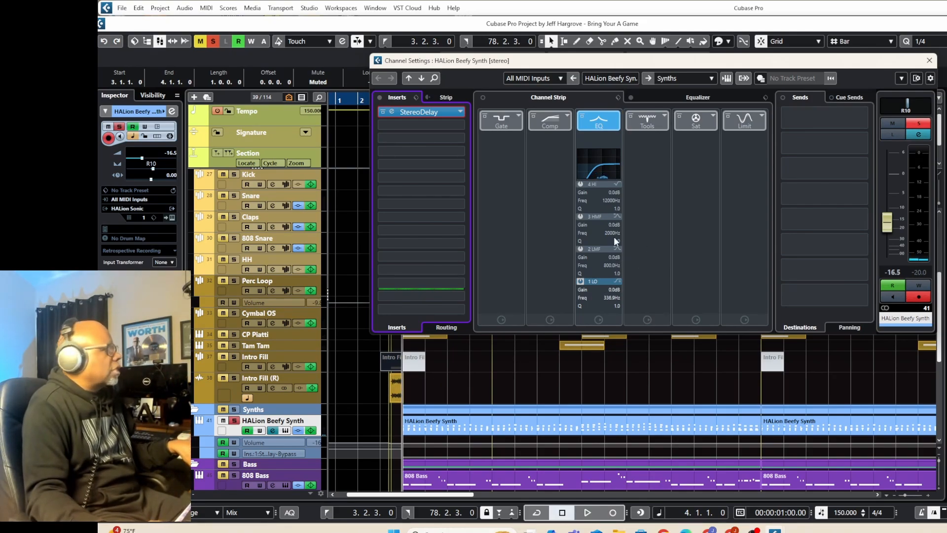
{"action": "left_click", "coordinate": [930, 60]}
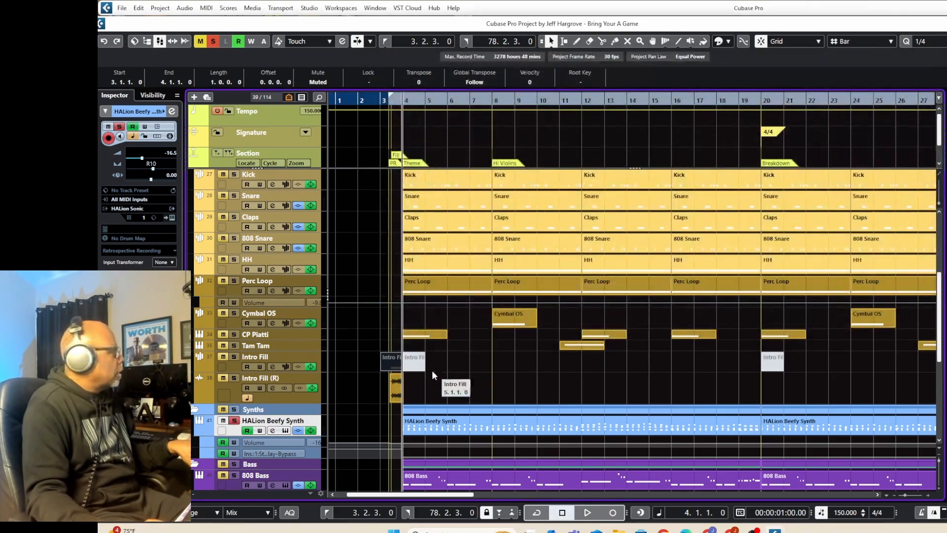
Unsolo the HALion Beefy Synth, open the 808 Bass track's SubLabXL instrument to examine the Narcos preset, and close it.
{"action": "left_click", "coordinate": [235, 420]}
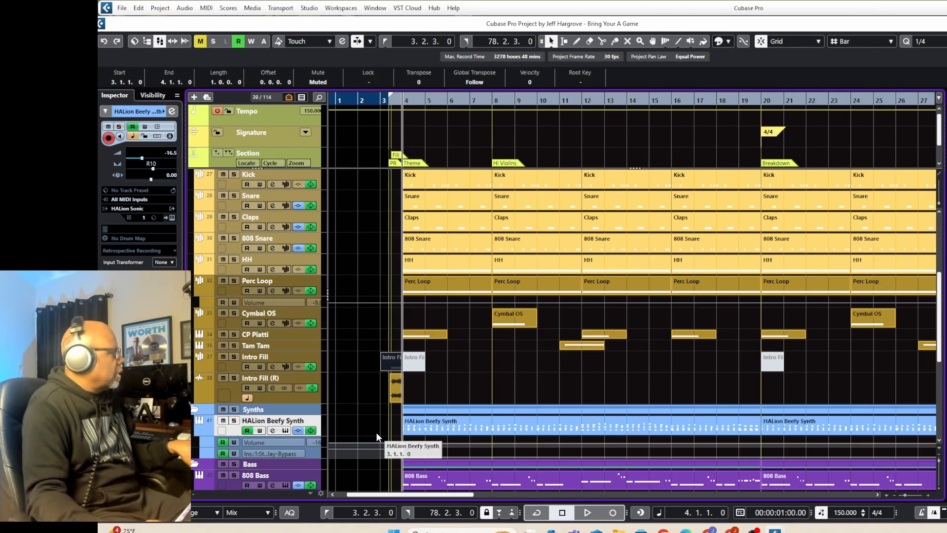
{"action": "scroll", "coordinate": [375, 431], "scroll_direction": "down", "scroll_amount": 3}
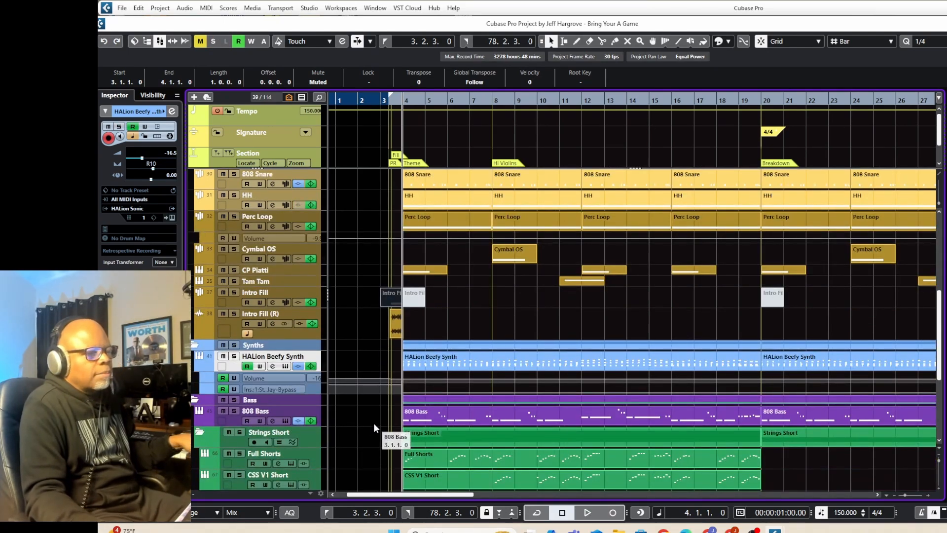
{"action": "left_click", "coordinate": [232, 415]}
{"action": "left_click", "coordinate": [285, 421]}
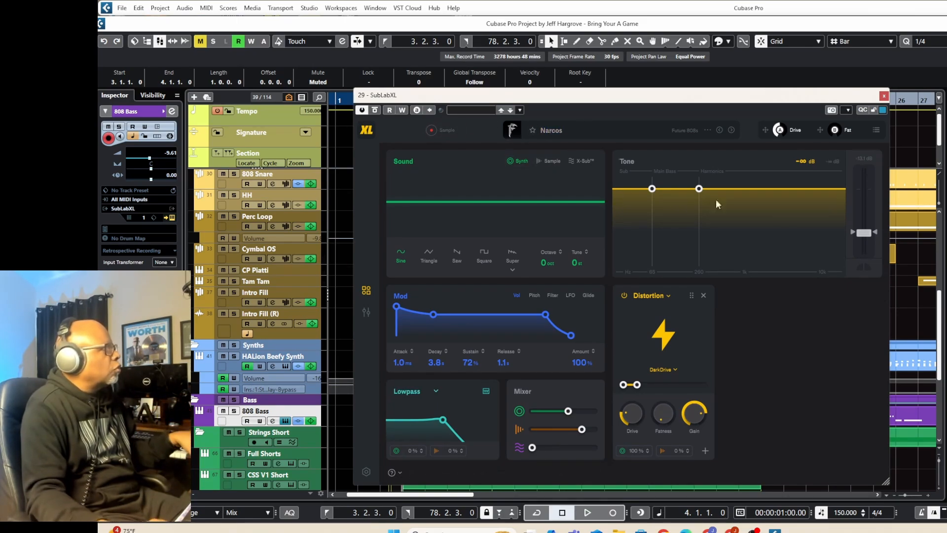
{"action": "left_click", "coordinate": [883, 97]}
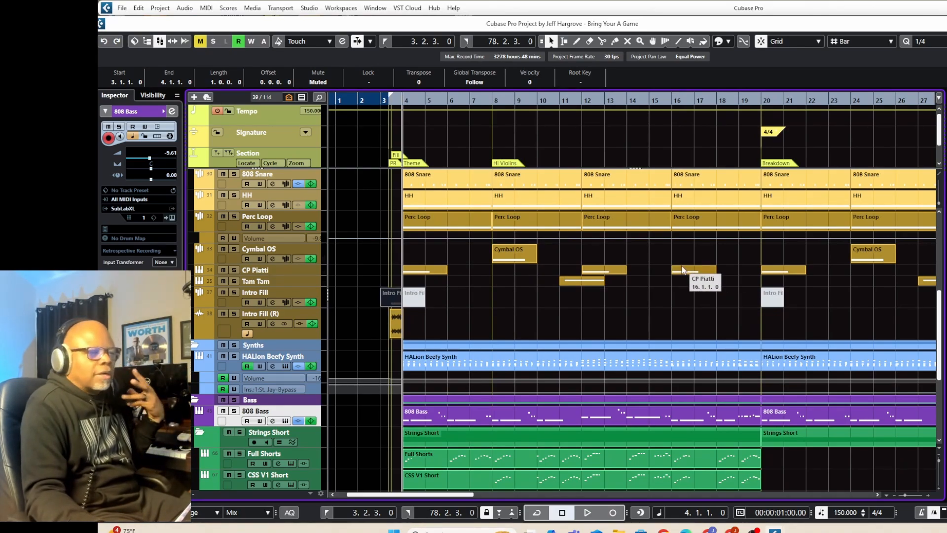
Play the 808 Bass in solo while viewing its spectrum in SPAN, stop playback, unsolo the track and close the analyzer.
{"action": "left_click", "coordinate": [234, 411]}
{"action": "key", "text": "space"}
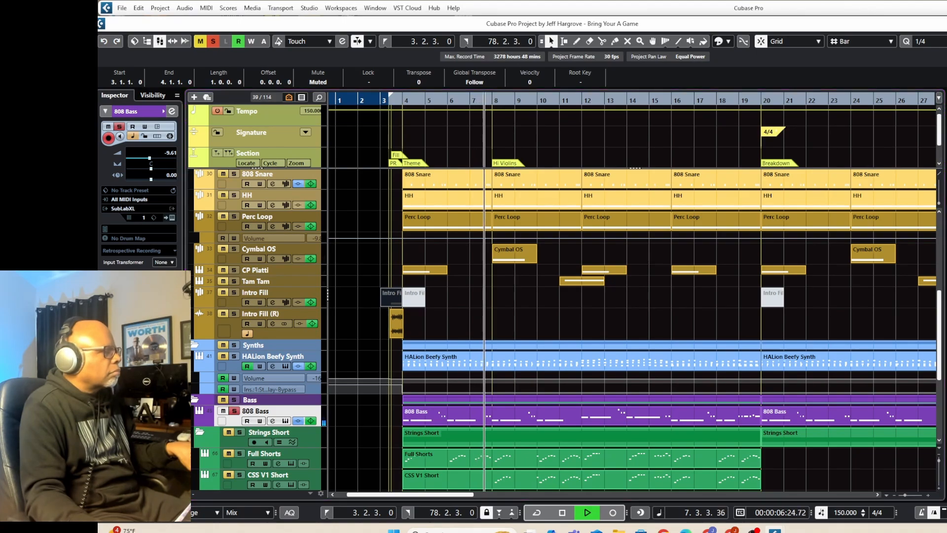
{"action": "left_click_drag", "start_coordinate": [946, 209], "coordinate": [528, 66]}
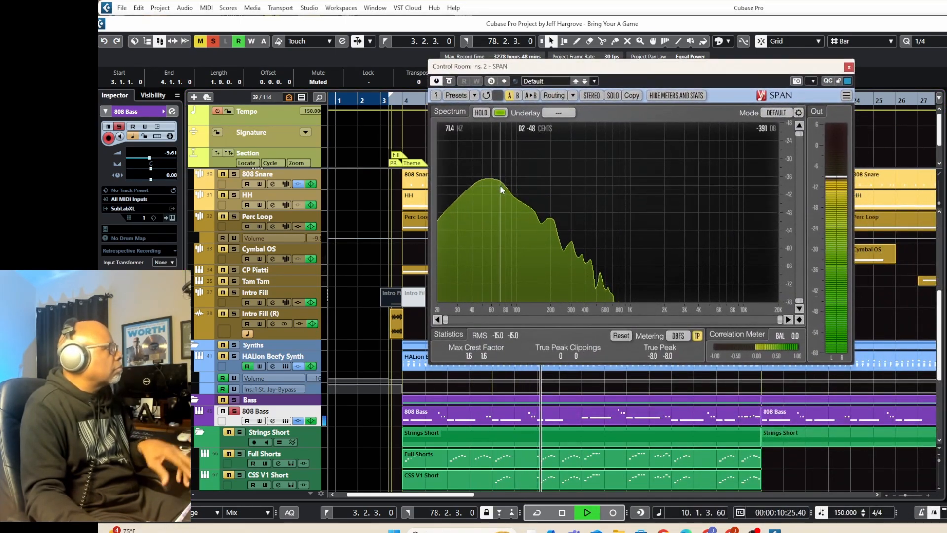
{"action": "key", "text": "space"}
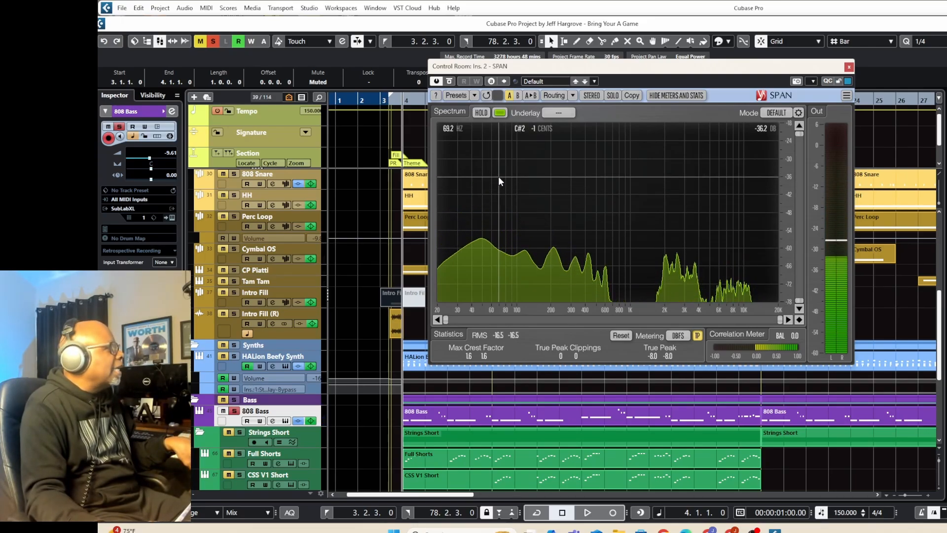
{"action": "left_click", "coordinate": [234, 410]}
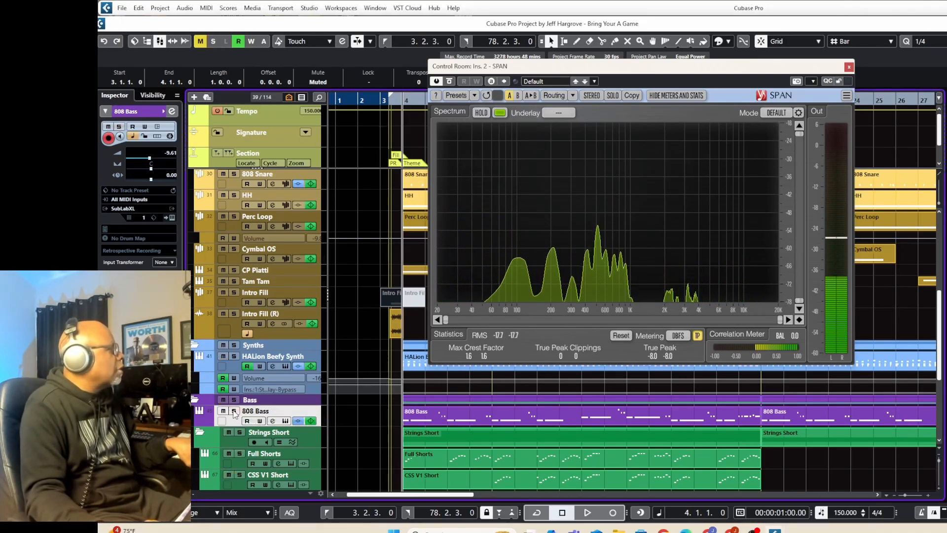
{"action": "left_click", "coordinate": [848, 67]}
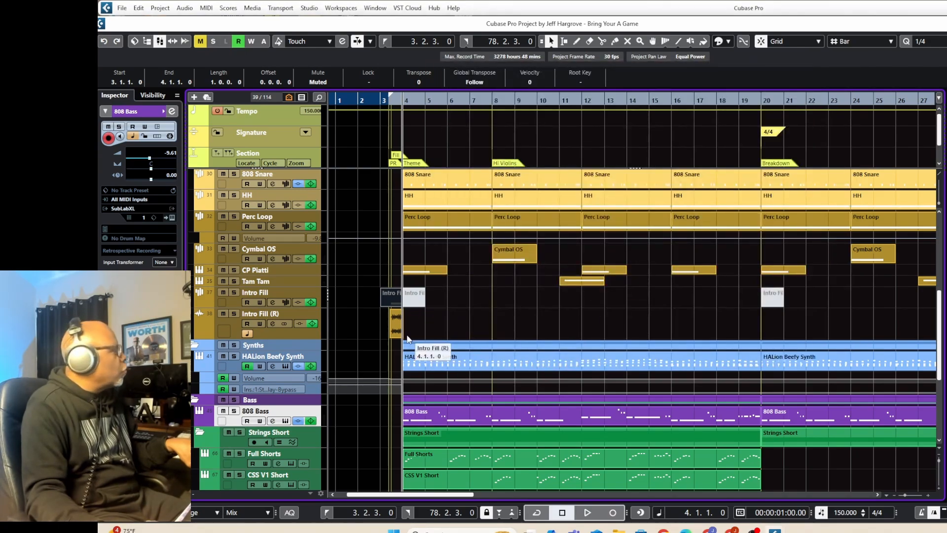
Recheck the 808 Bass's SubLabXL sound settings, close the instrument and open the channel settings to examine the inserts and EQ.
{"action": "left_click", "coordinate": [287, 422]}
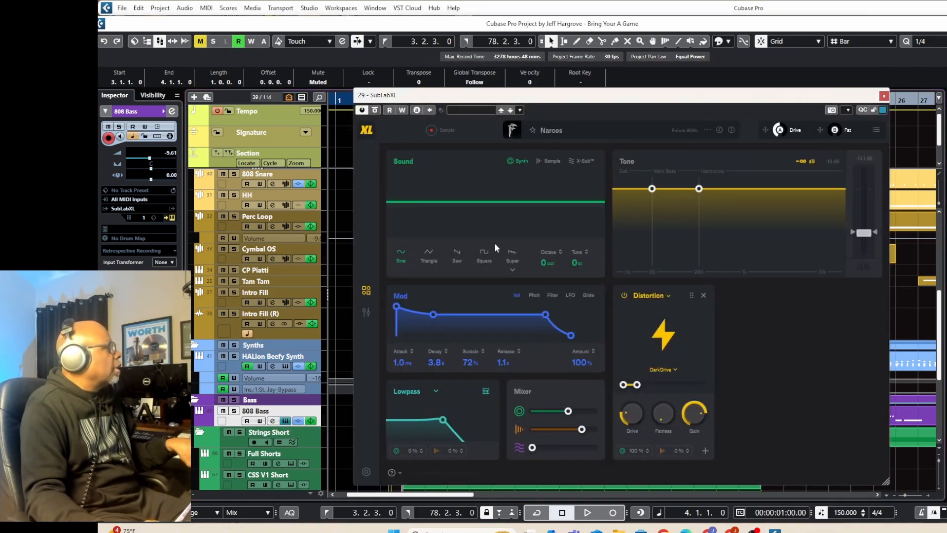
{"action": "left_click", "coordinate": [884, 96]}
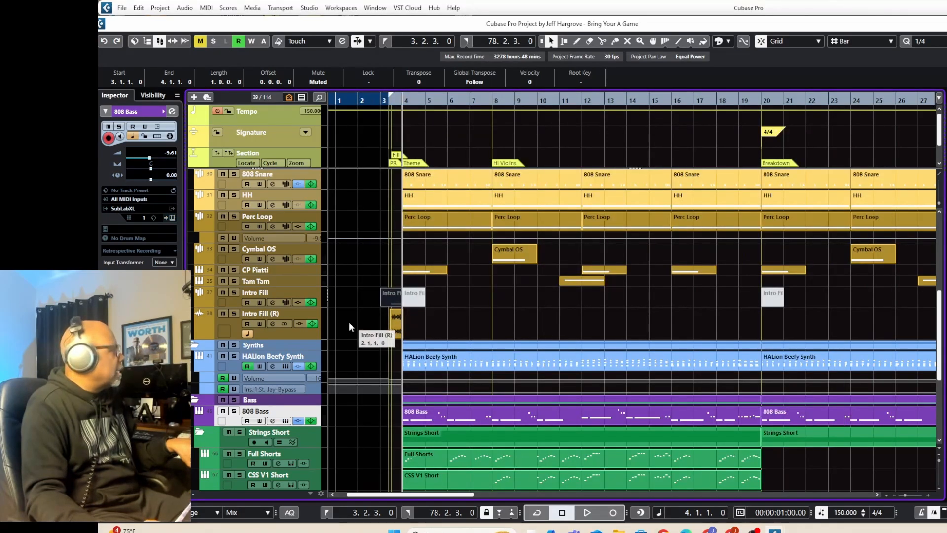
{"action": "left_click", "coordinate": [171, 111]}
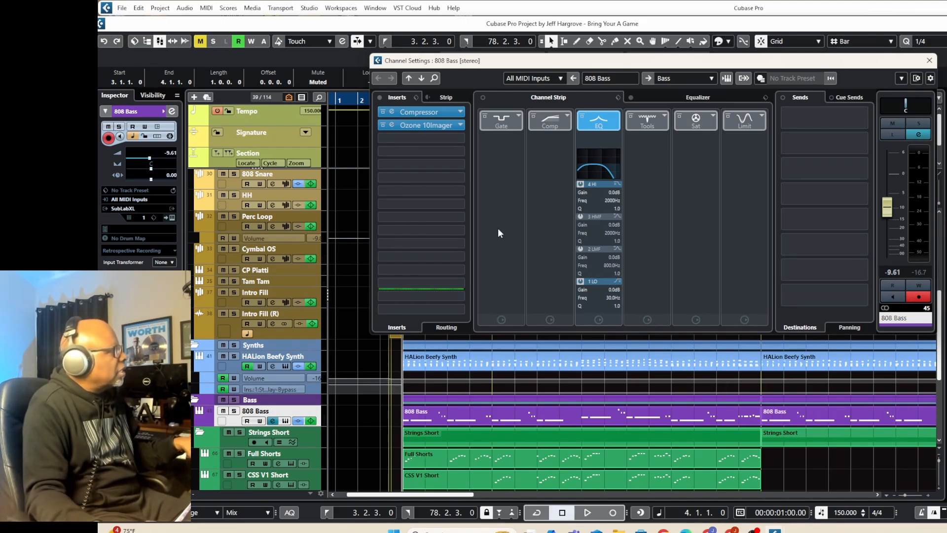
Open the 808 Bass's Ozone 10 Imager insert, watch its vectorscope during solo playback, stop, close the plug-in and unsolo the track.
{"action": "left_click", "coordinate": [428, 127]}
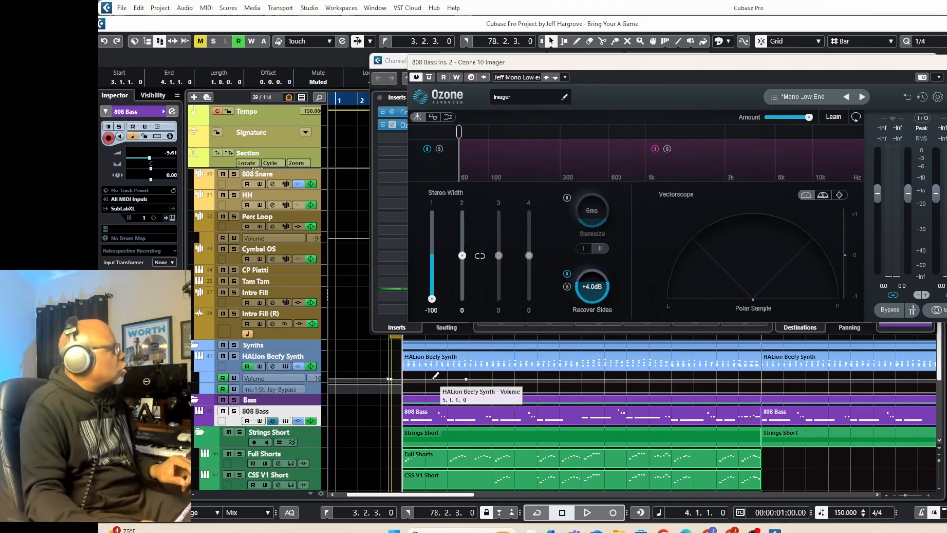
{"action": "left_click", "coordinate": [235, 411]}
{"action": "key", "text": "space"}
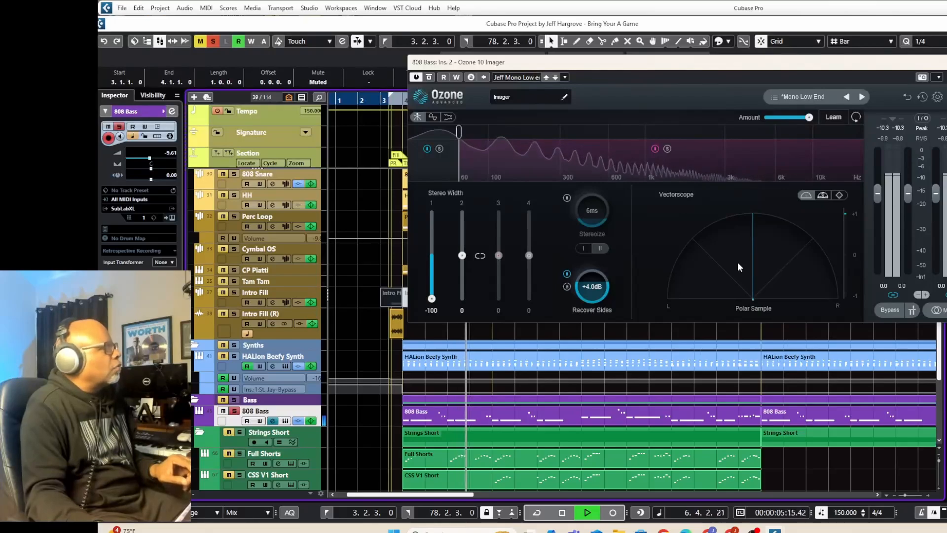
{"action": "key", "text": "space"}
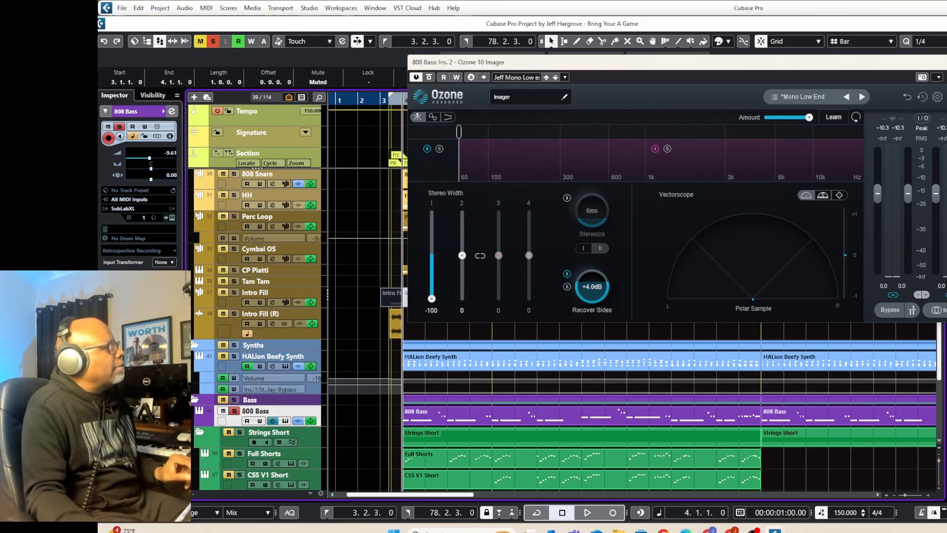
{"action": "left_click", "coordinate": [946, 62]}
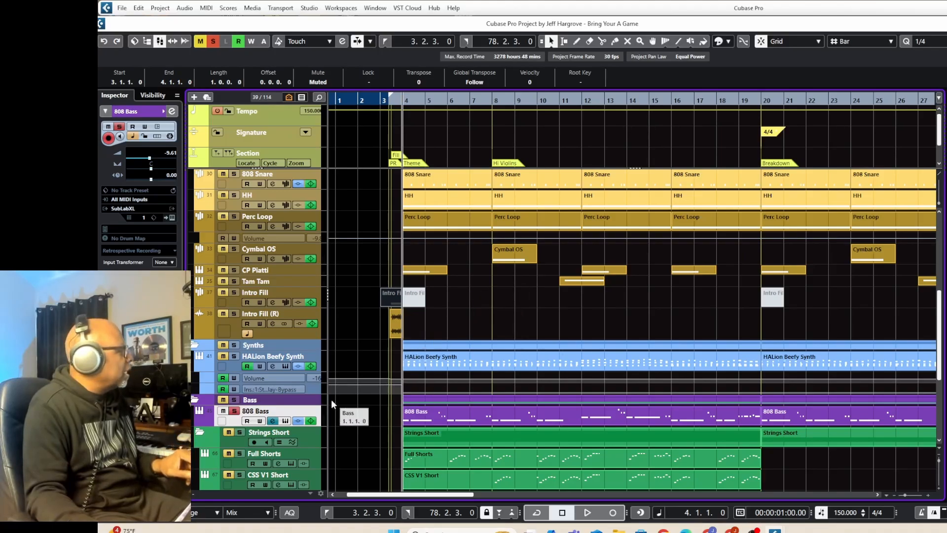
{"action": "left_click", "coordinate": [235, 414]}
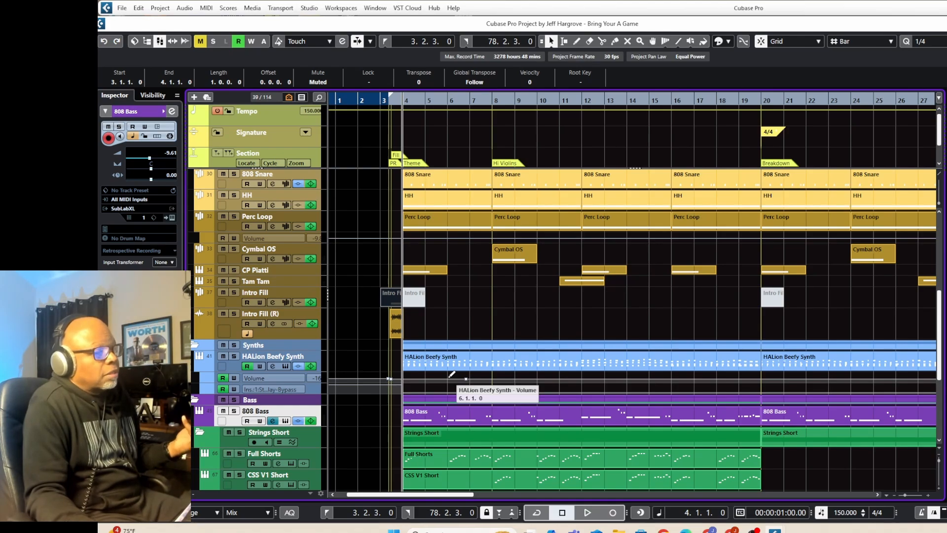
Solo only the CSS Viola Short and CSS Cellos Short tracks in the Strings Short folder, play them from bar 4 and stop.
{"action": "scroll", "coordinate": [452, 374], "scroll_direction": "down", "scroll_amount": 4}
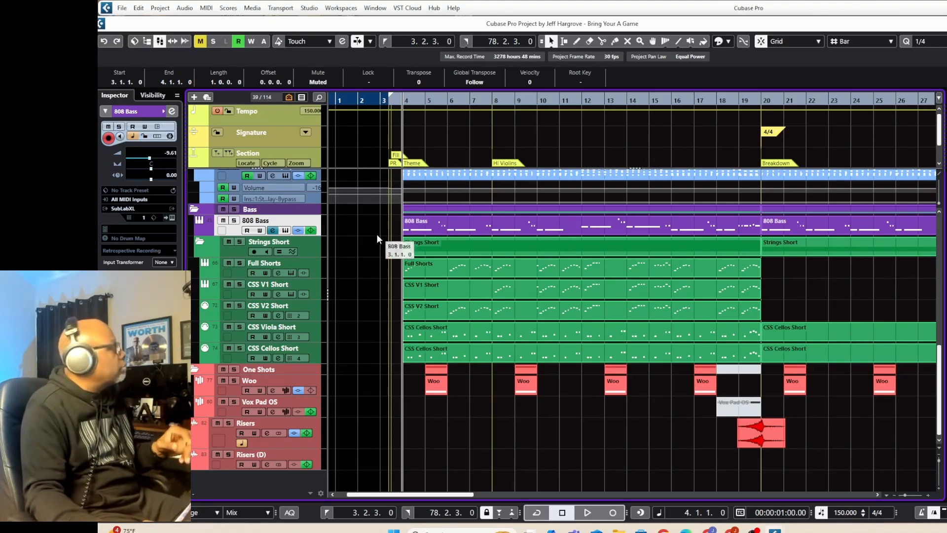
{"action": "left_click", "coordinate": [239, 241]}
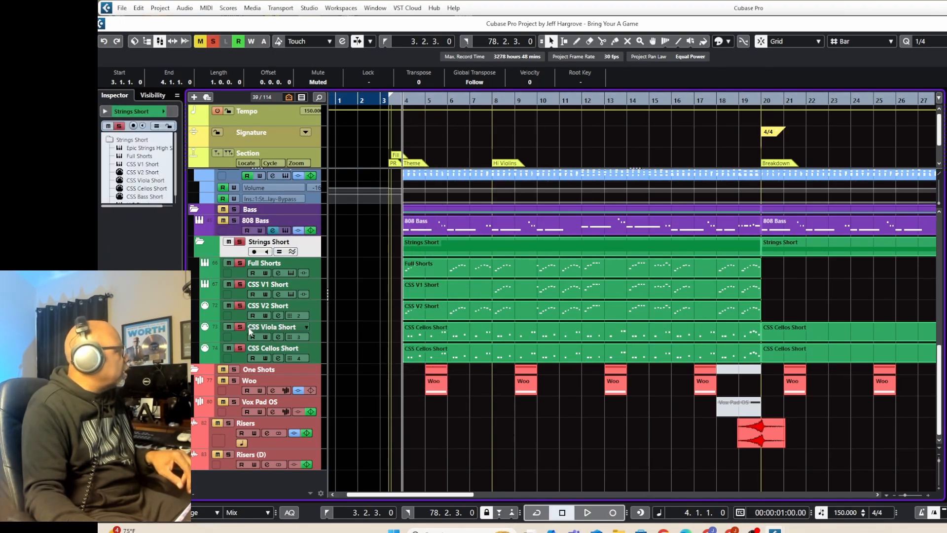
{"action": "left_click", "coordinate": [239, 241]}
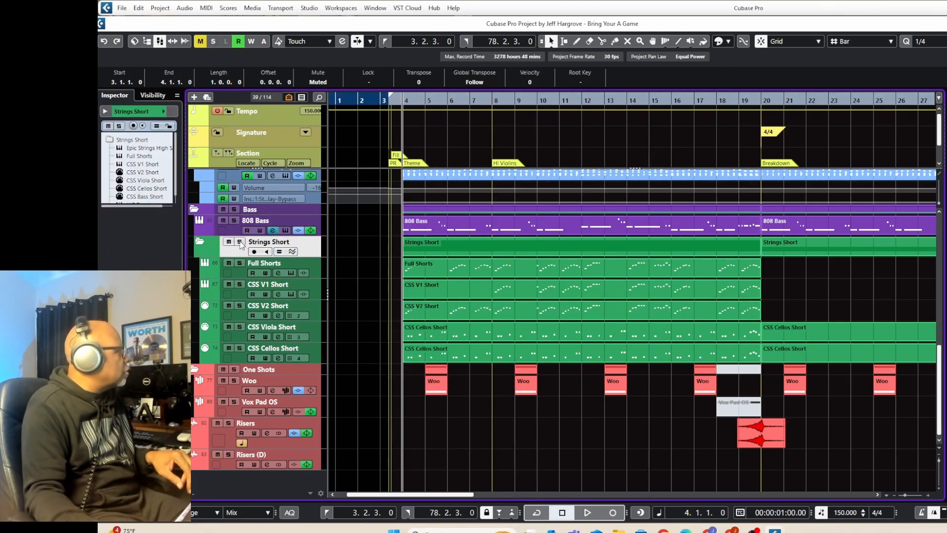
{"action": "left_click", "coordinate": [239, 327]}
{"action": "left_click", "coordinate": [240, 348]}
{"action": "key", "text": "space"}
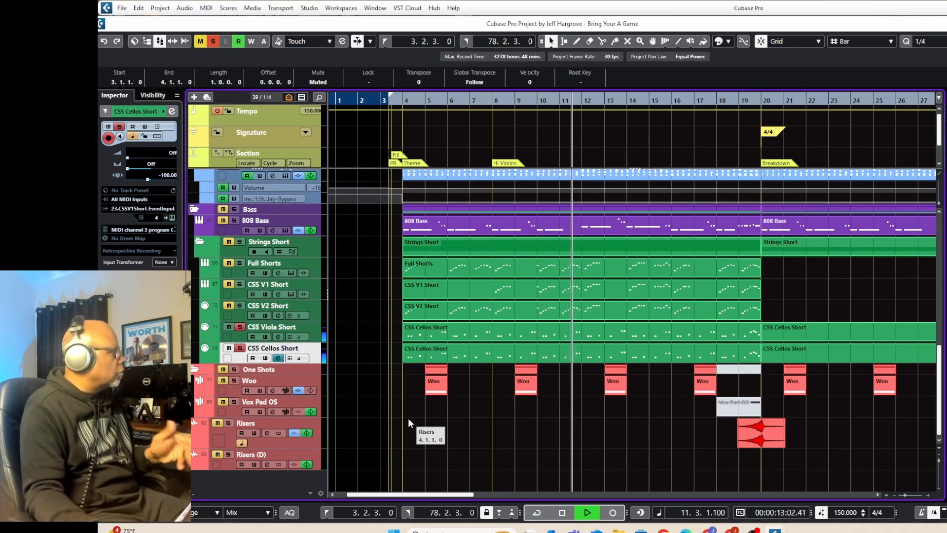
{"action": "key", "text": "space"}
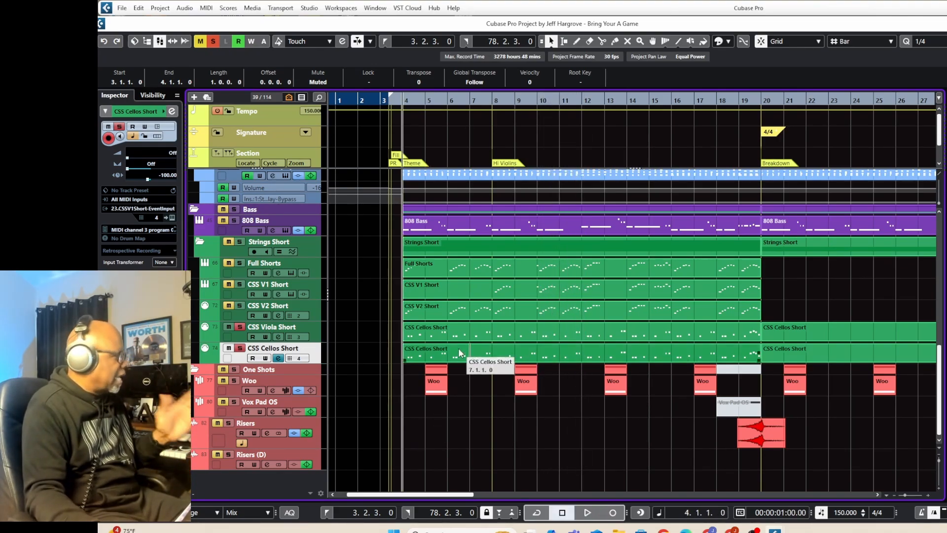
Solo the CSS V2 Short, CSS V1 Short and Full Shorts tracks without the violas and cellos, play them from bar 4 and stop.
{"action": "left_click", "coordinate": [241, 315]}
{"action": "left_click", "coordinate": [240, 284]}
{"action": "left_click", "coordinate": [240, 270]}
{"action": "key", "text": "space"}
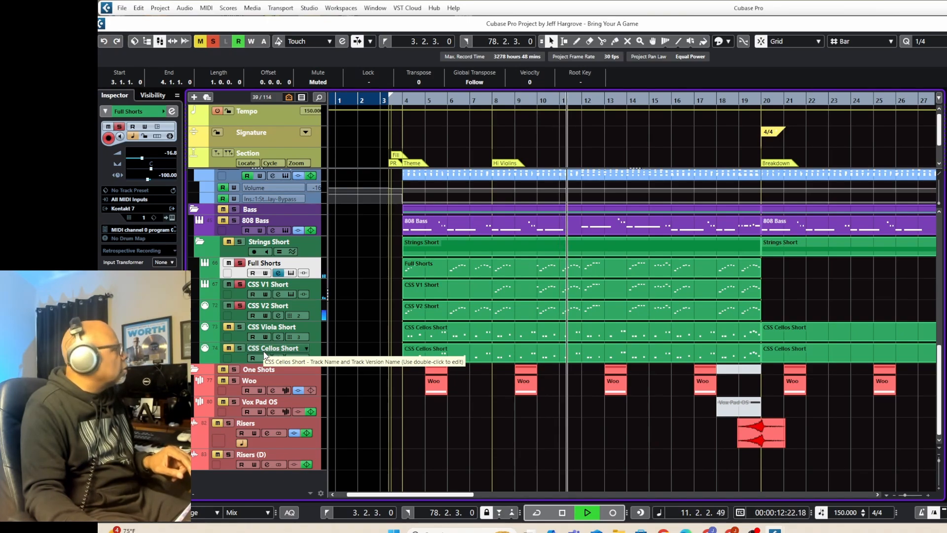
{"action": "key", "text": "space"}
Add CSS Viola Short and CSS Cellos Short to the soloed strings, play the full section, stop and clear the string solos.
{"action": "left_click", "coordinate": [239, 327]}
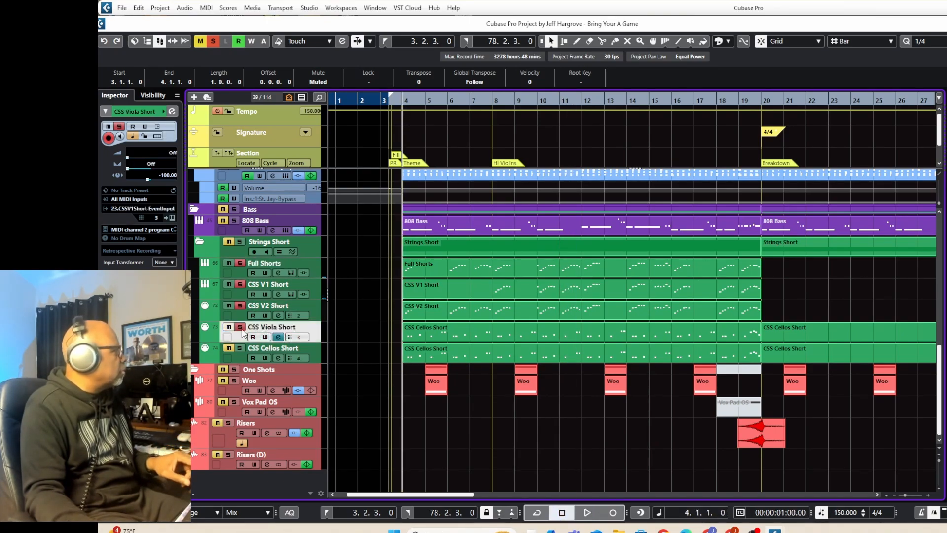
{"action": "left_click", "coordinate": [240, 350]}
{"action": "key", "text": "space"}
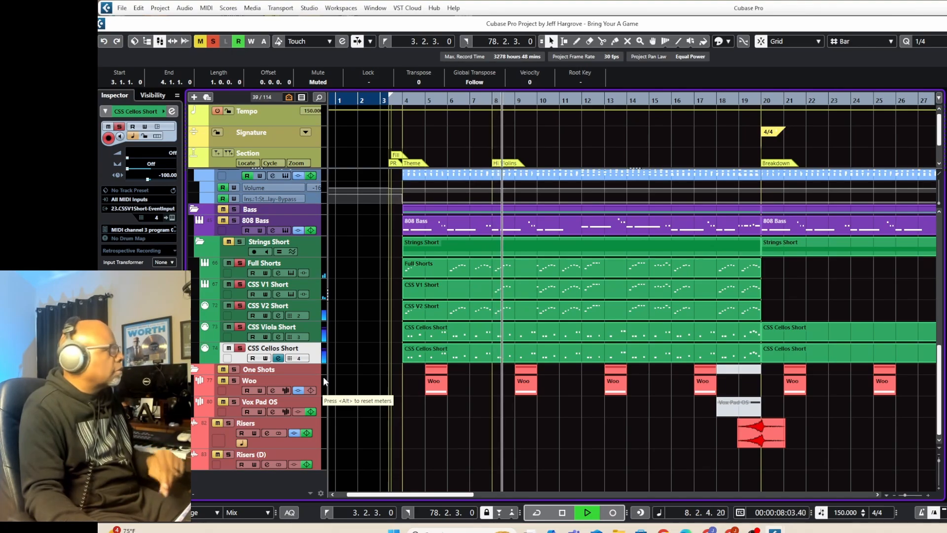
{"action": "key", "text": "space"}
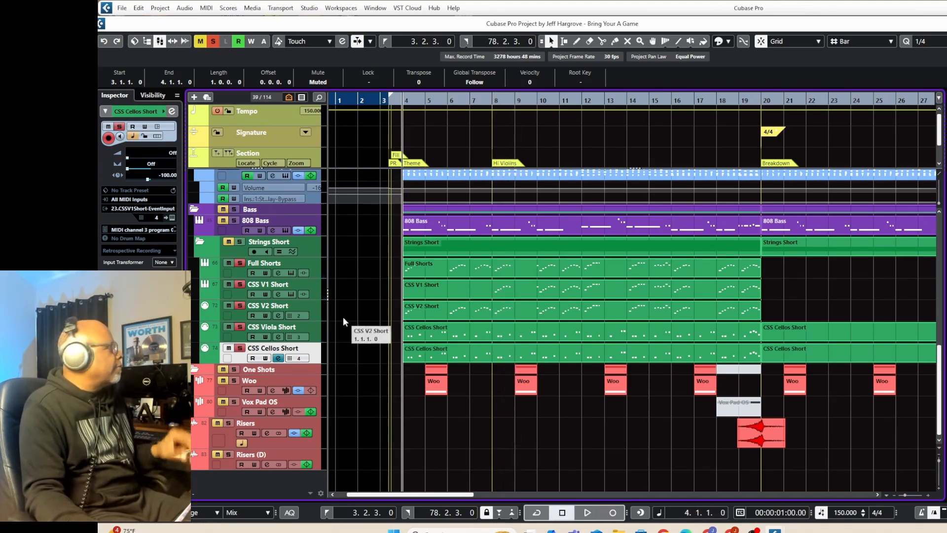
{"action": "left_click", "coordinate": [243, 247]}
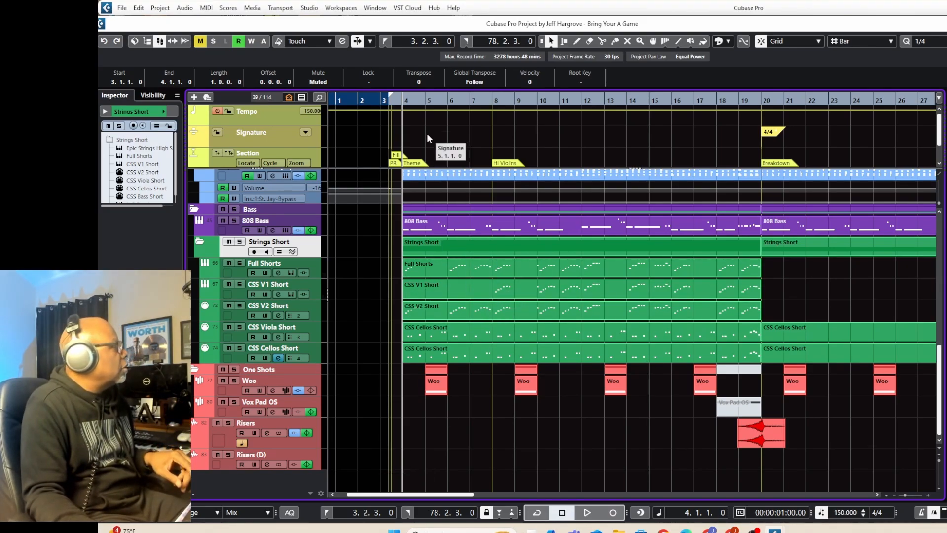
Place the playback cursor at bar 5, listen to the Woo one-shot track in solo, stop playback and unsolo it.
{"action": "left_click", "coordinate": [423, 102]}
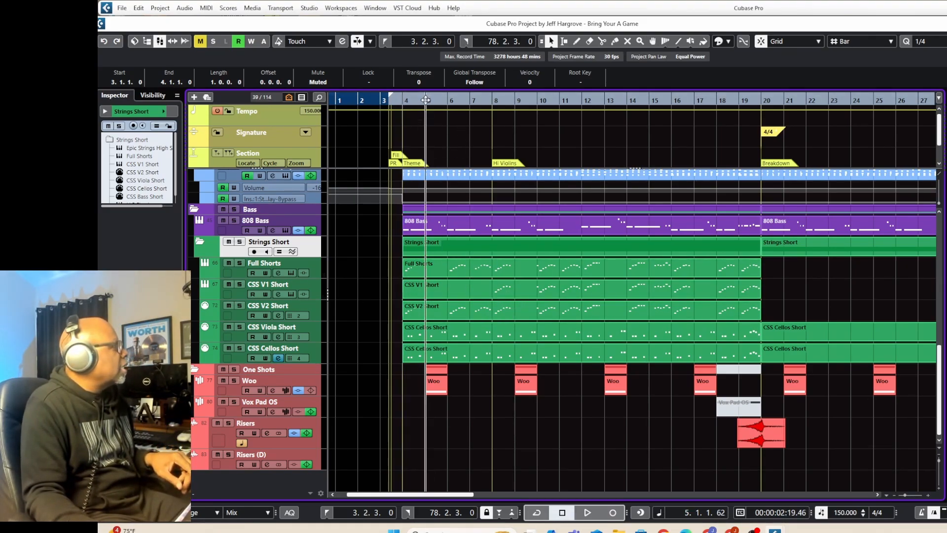
{"action": "left_click", "coordinate": [233, 380]}
{"action": "key", "text": "space"}
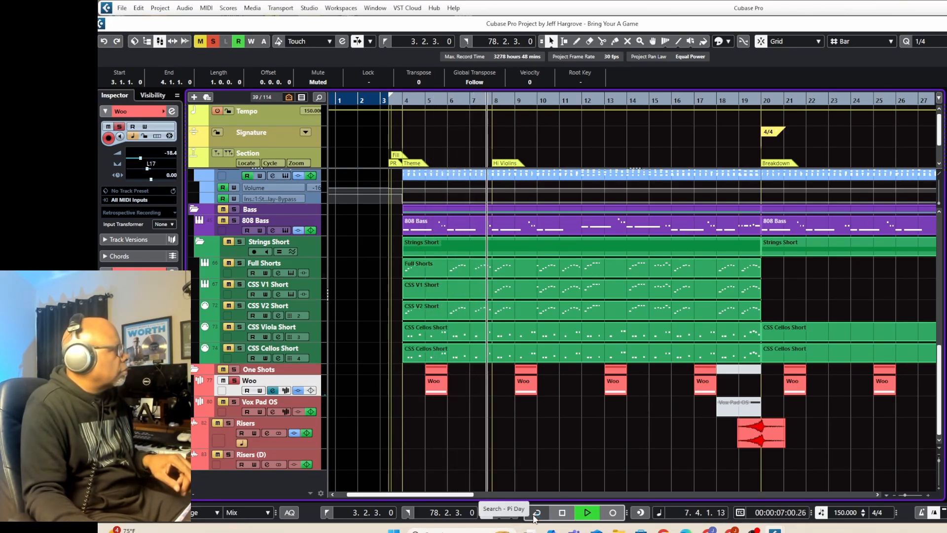
{"action": "key", "text": "space"}
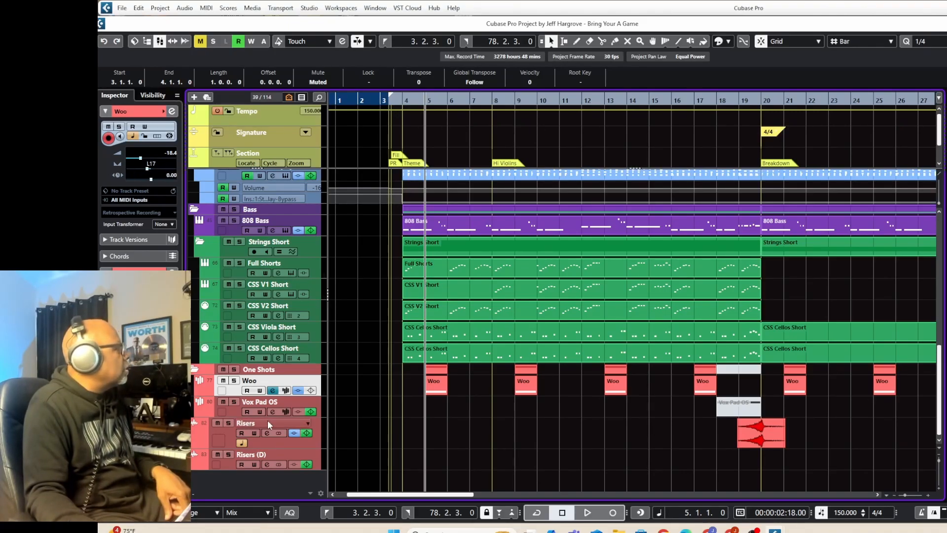
Open the StereoDelay insert from the Woo channel settings and examine the settings of both delays.
{"action": "left_click", "coordinate": [172, 113]}
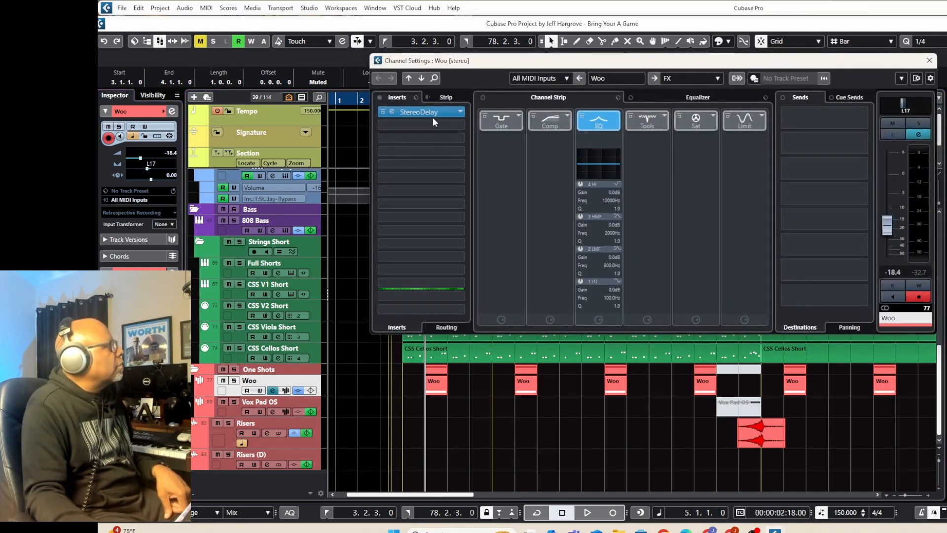
{"action": "left_click", "coordinate": [432, 112]}
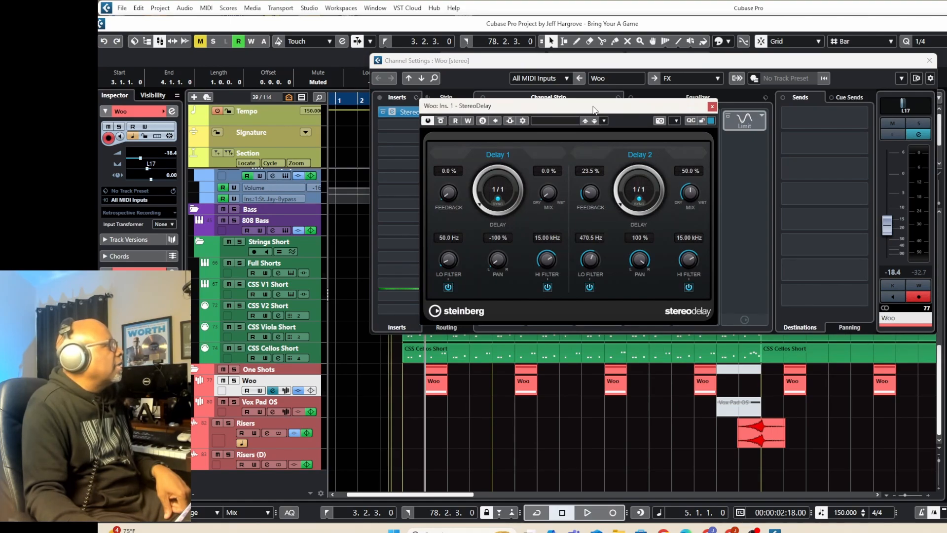
{"action": "left_click_drag", "start_coordinate": [596, 109], "coordinate": [612, 89]}
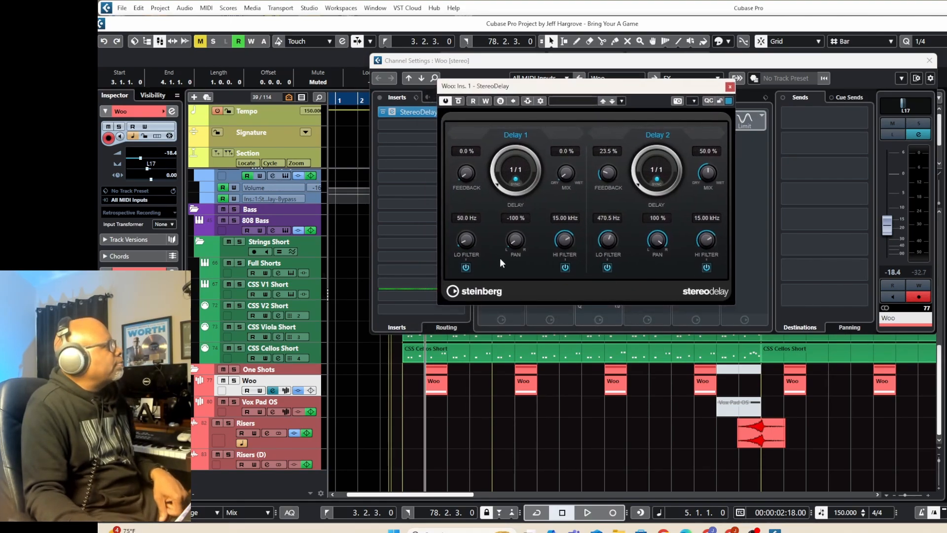
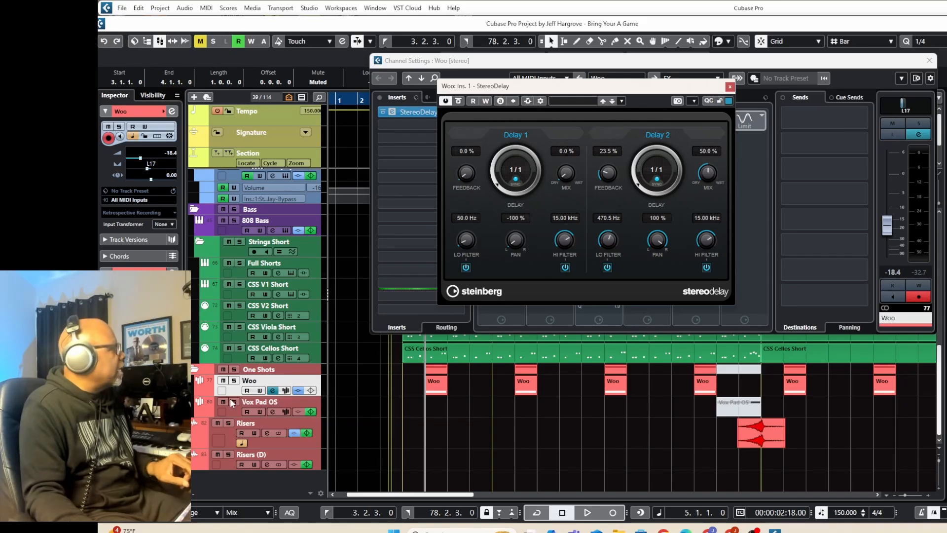
Solo the Woo track, play it from bar 5, stop, clear the solo and close the StereoDelay window.
{"action": "left_click", "coordinate": [233, 381]}
{"action": "key", "text": "e"}
{"action": "key", "text": "space"}
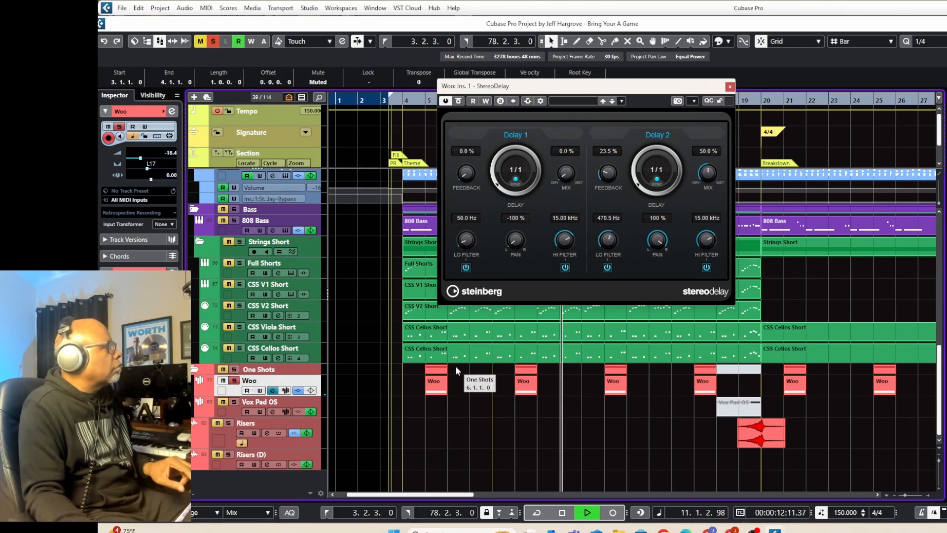
{"action": "key", "text": "space"}
{"action": "left_click", "coordinate": [235, 381]}
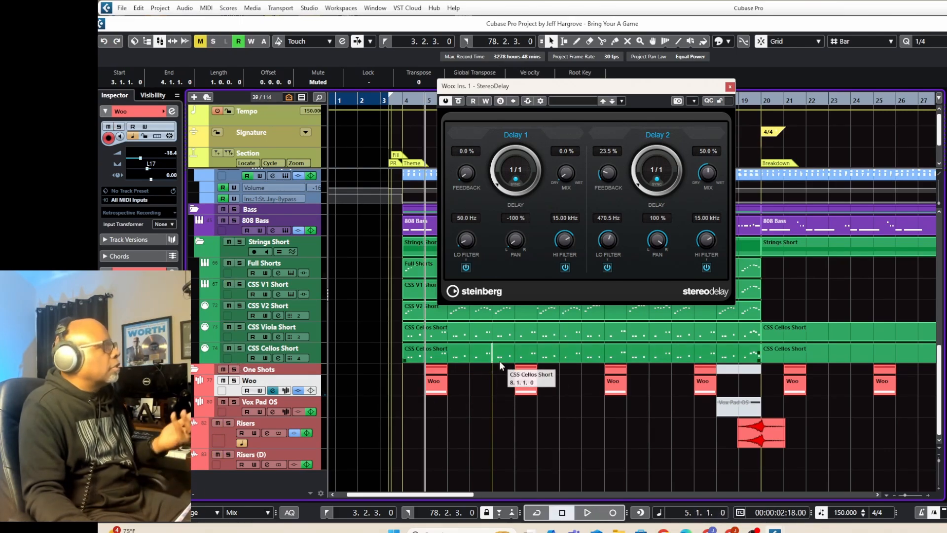
{"action": "left_click", "coordinate": [729, 87]}
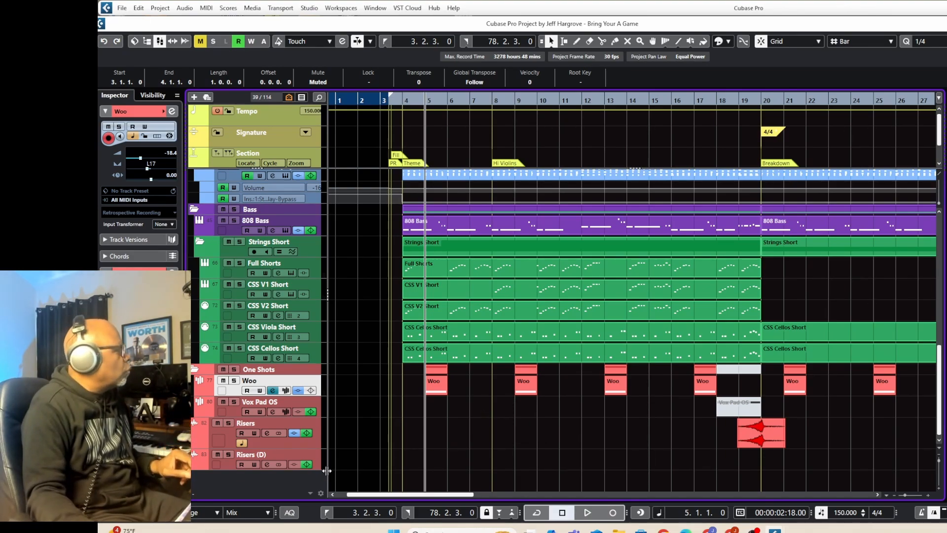
Place the playback cursor at bar 34, listen to the Vox Pad OS track in solo, stop and clear the solo.
{"action": "left_click_drag", "start_coordinate": [459, 495], "coordinate": [529, 502]}
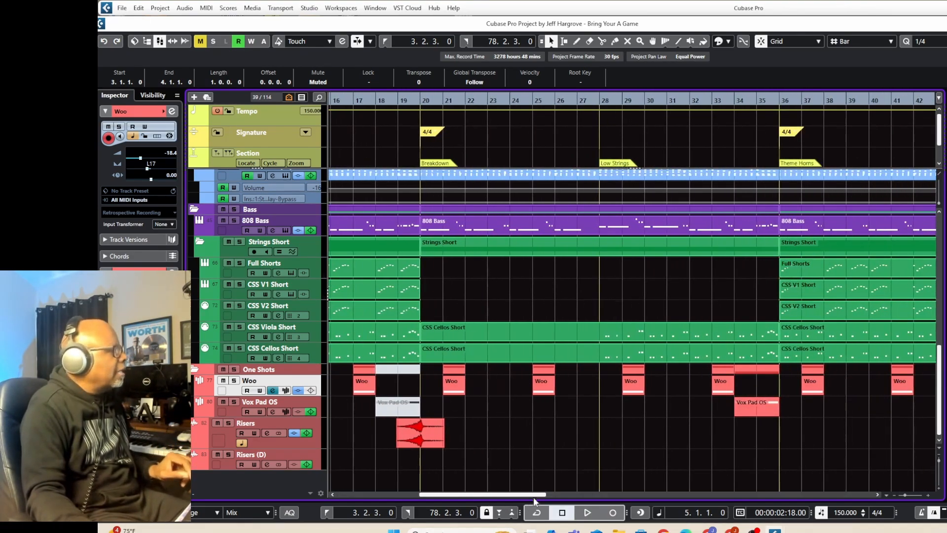
{"action": "left_click", "coordinate": [733, 98]}
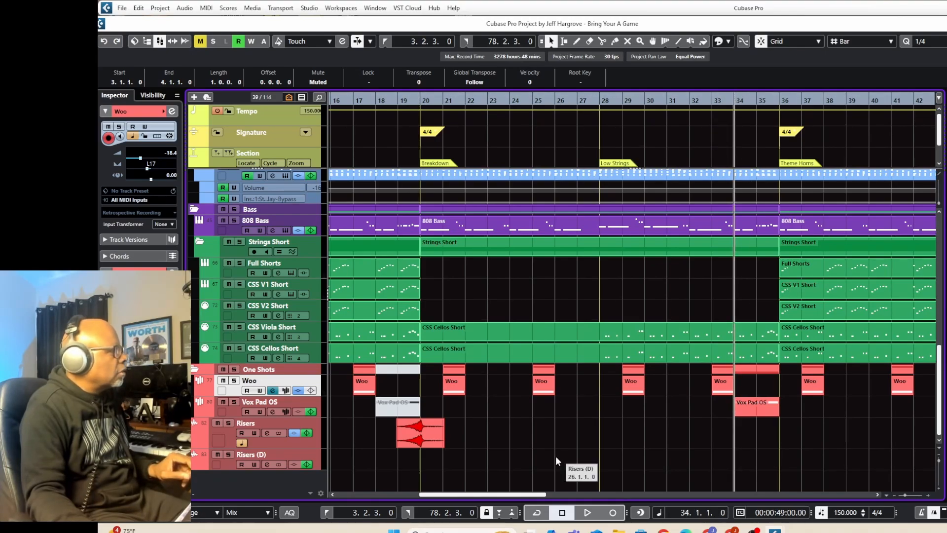
{"action": "left_click", "coordinate": [235, 402]}
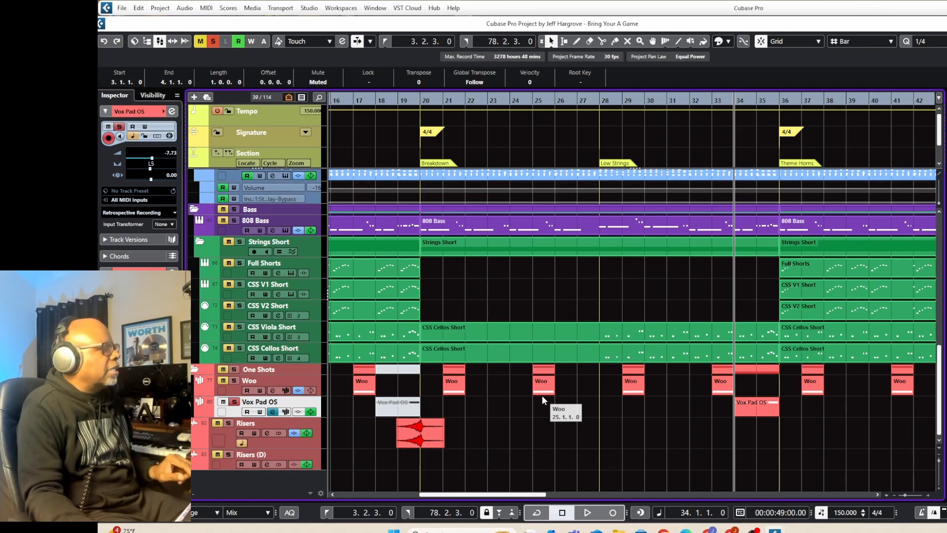
{"action": "key", "text": "space"}
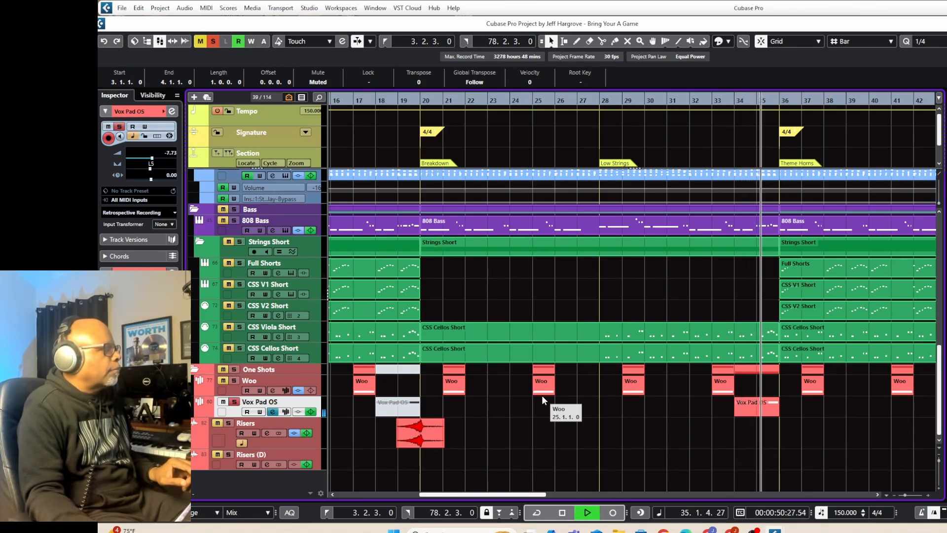
{"action": "key", "text": "space"}
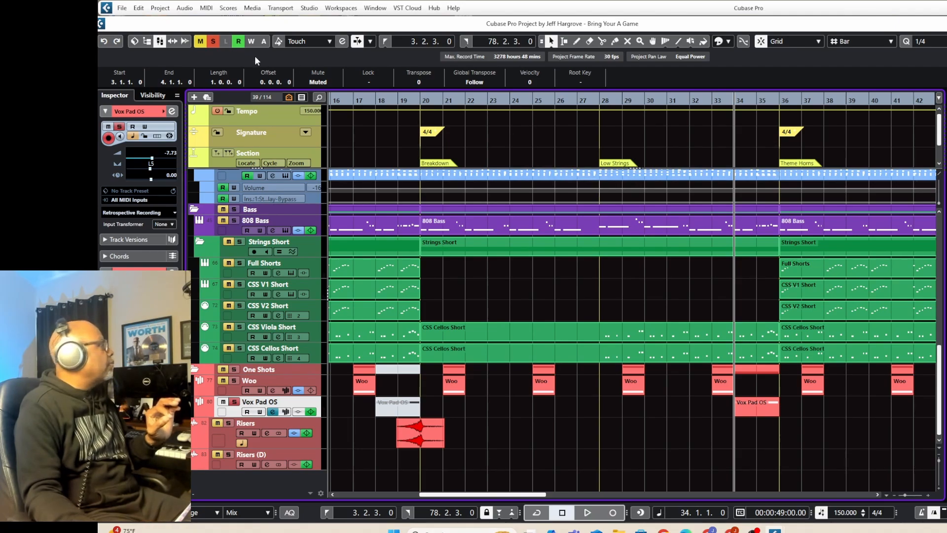
{"action": "left_click", "coordinate": [216, 42]}
Look over the arrangement's tracks from brass to one-shots, from the Breakdown through the Theme Horns section.
{"action": "scroll", "coordinate": [436, 273], "scroll_direction": "up", "scroll_amount": 15}
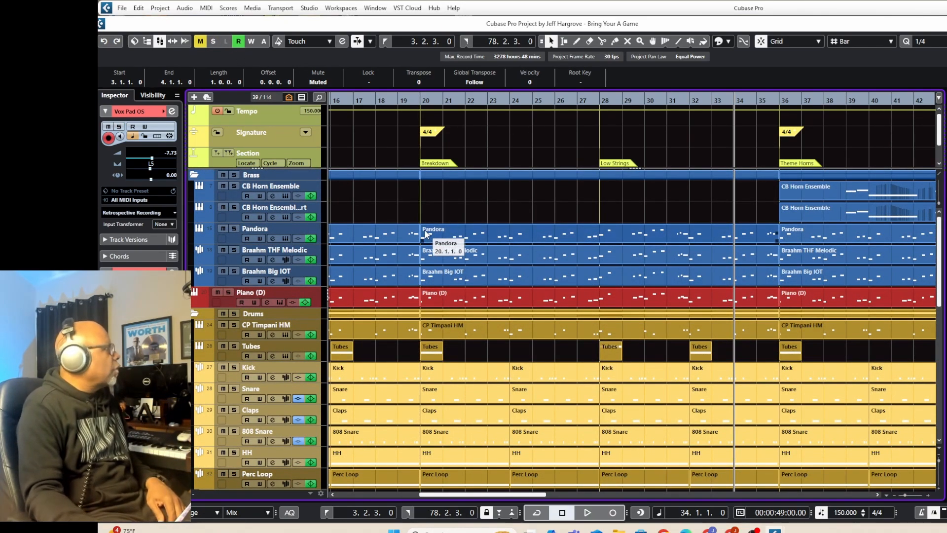
{"action": "scroll", "coordinate": [423, 233], "scroll_direction": "down", "scroll_amount": 2}
{"action": "scroll", "coordinate": [423, 233], "scroll_direction": "down", "scroll_amount": 15}
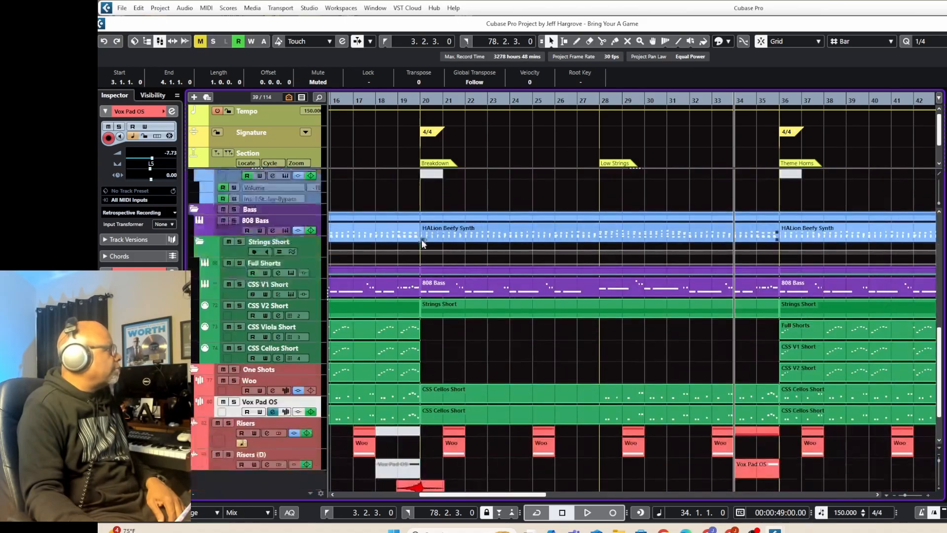
{"action": "scroll", "coordinate": [422, 243], "scroll_direction": "up", "scroll_amount": 15}
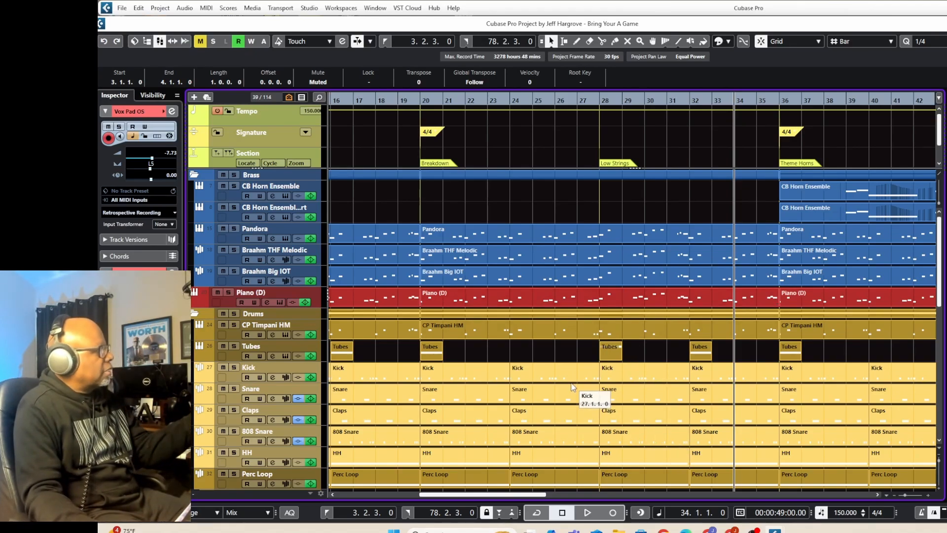
{"action": "left_click_drag", "start_coordinate": [507, 498], "coordinate": [568, 500]}
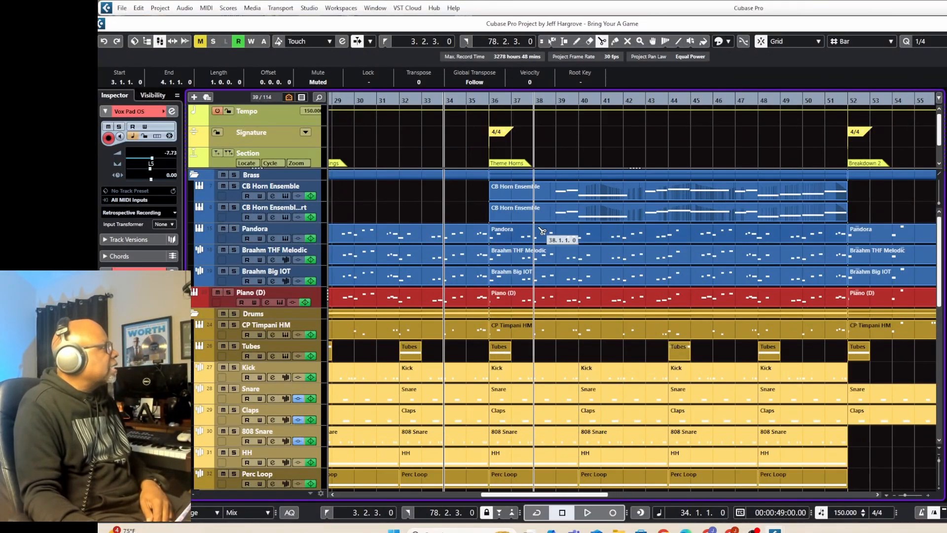
Switch from the Split tool back to the Object Selection tool.
{"action": "left_click", "coordinate": [554, 41]}
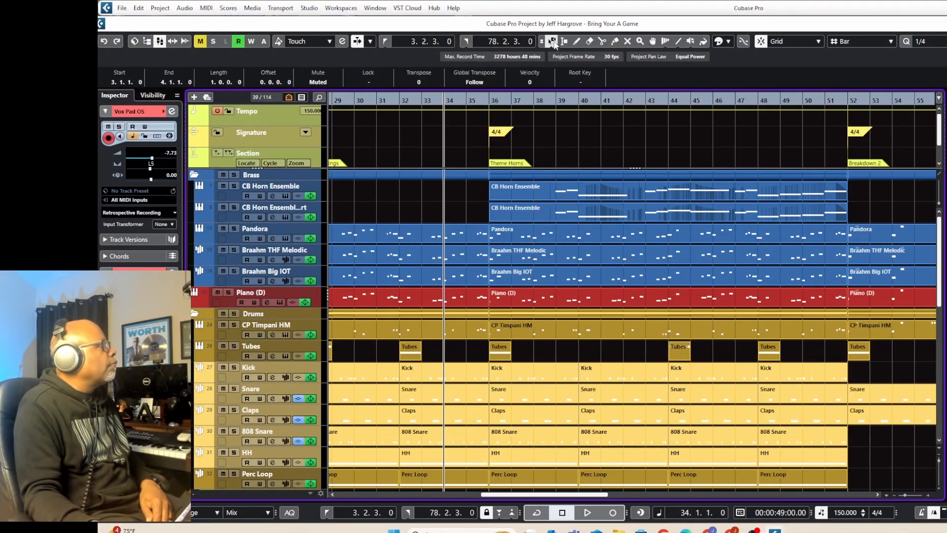
{"action": "left_click", "coordinate": [552, 43]}
{"action": "left_click", "coordinate": [575, 55]}
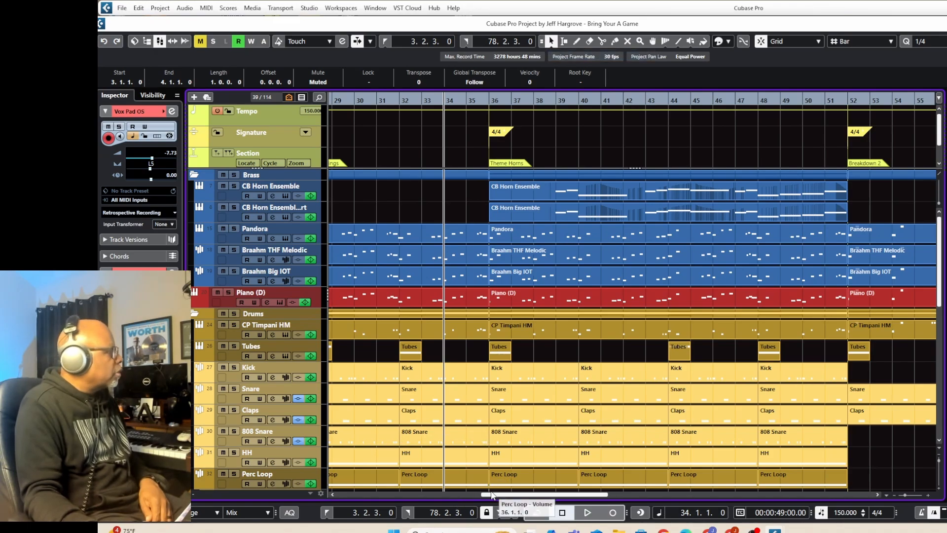
Return the playback cursor to the left locator, review the Theme section's tracks, play the full mix up to the Breakdown and stop.
{"action": "left_click_drag", "start_coordinate": [490, 495], "coordinate": [349, 517]}
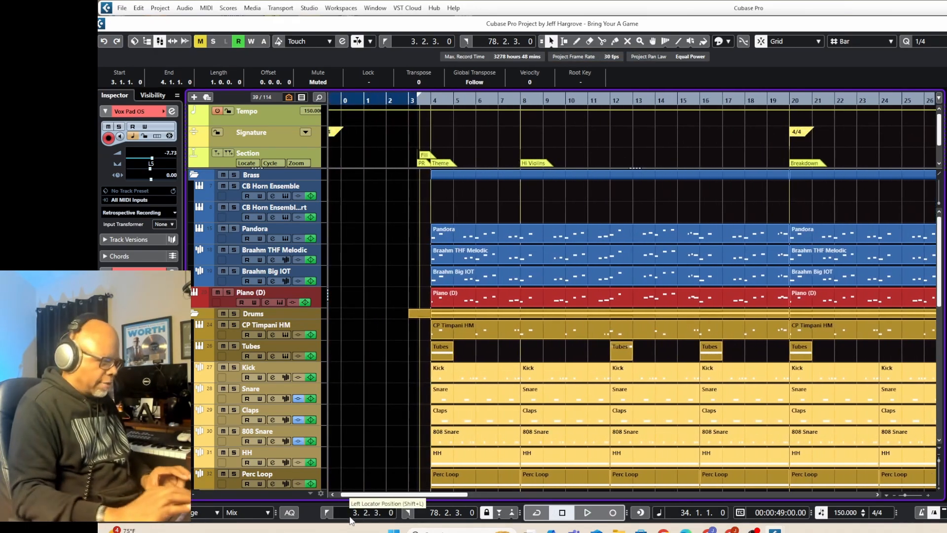
{"action": "key", "text": "KP_1"}
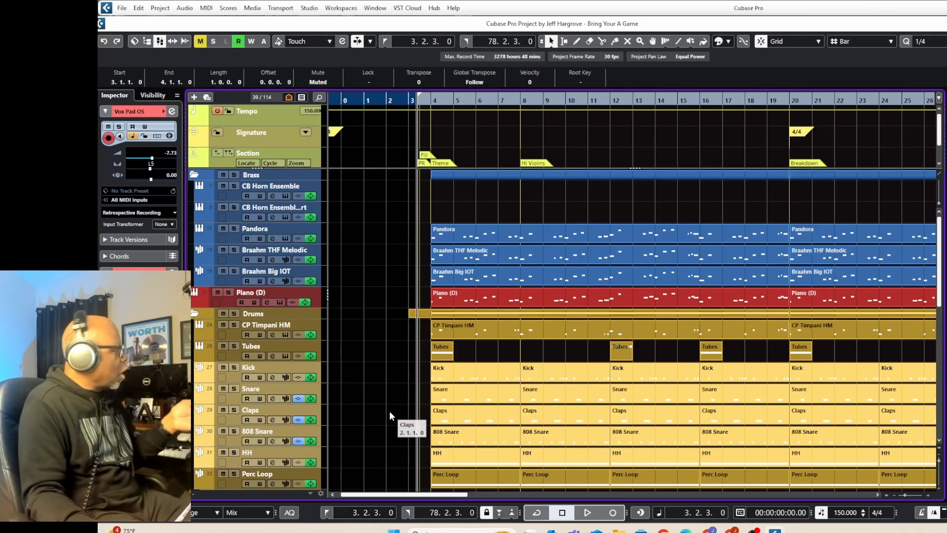
{"action": "scroll", "coordinate": [414, 405], "scroll_direction": "down", "scroll_amount": 3}
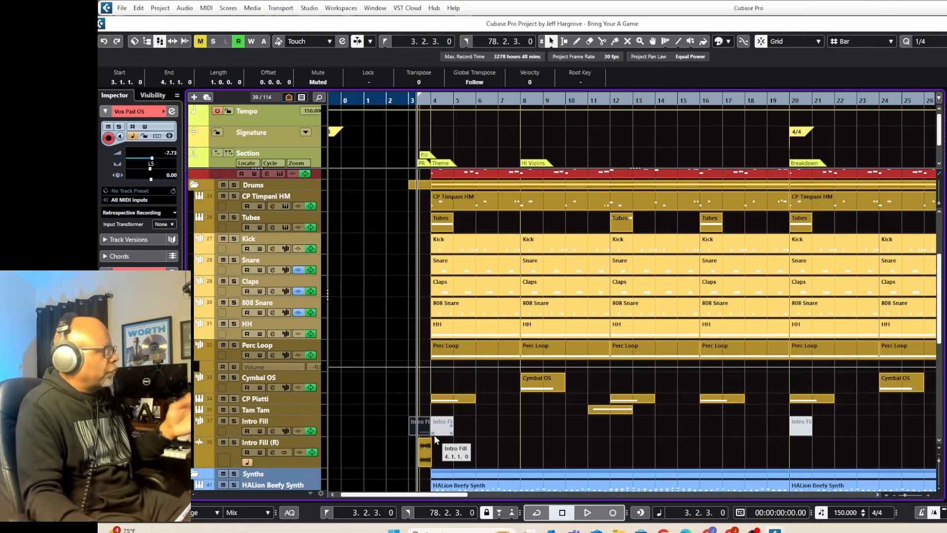
{"action": "scroll", "coordinate": [454, 425], "scroll_direction": "up", "scroll_amount": 3}
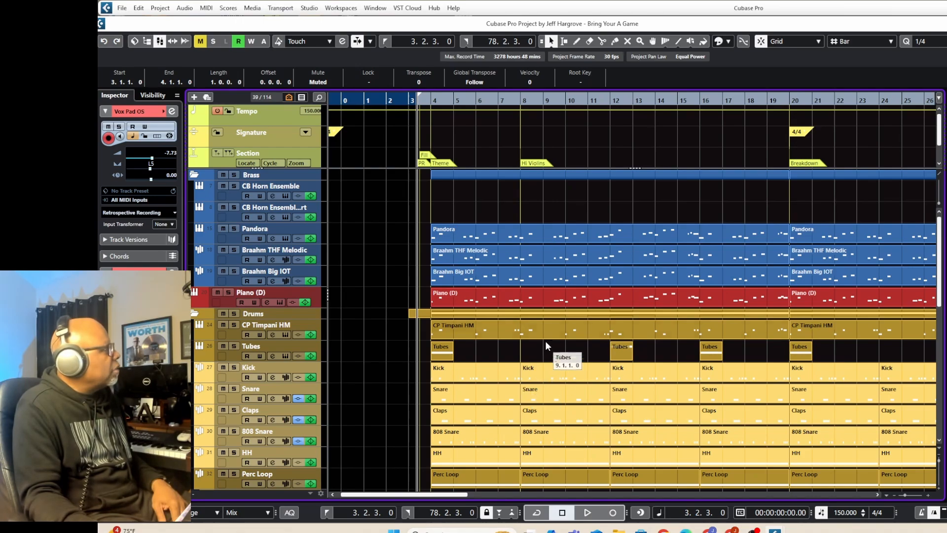
{"action": "scroll", "coordinate": [542, 393], "scroll_direction": "down", "scroll_amount": 5}
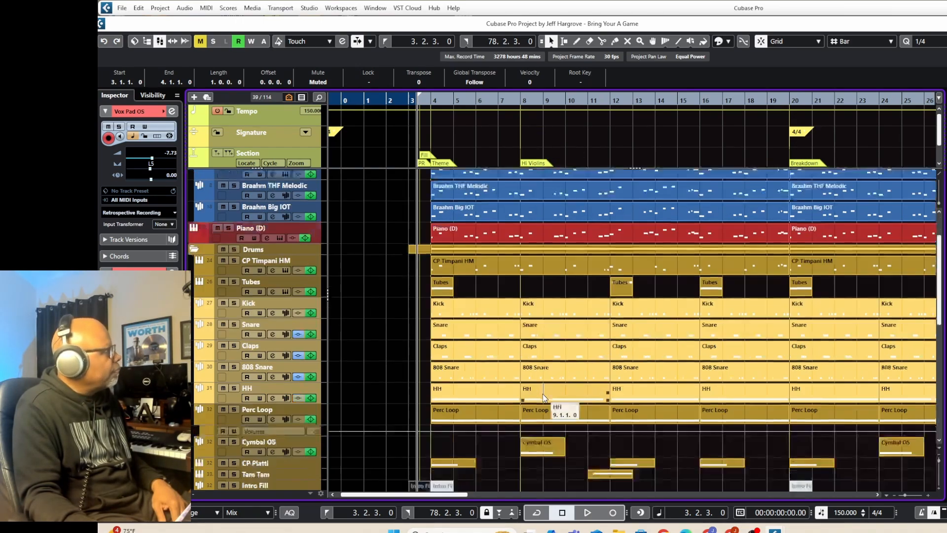
{"action": "scroll", "coordinate": [543, 393], "scroll_direction": "down", "scroll_amount": 3}
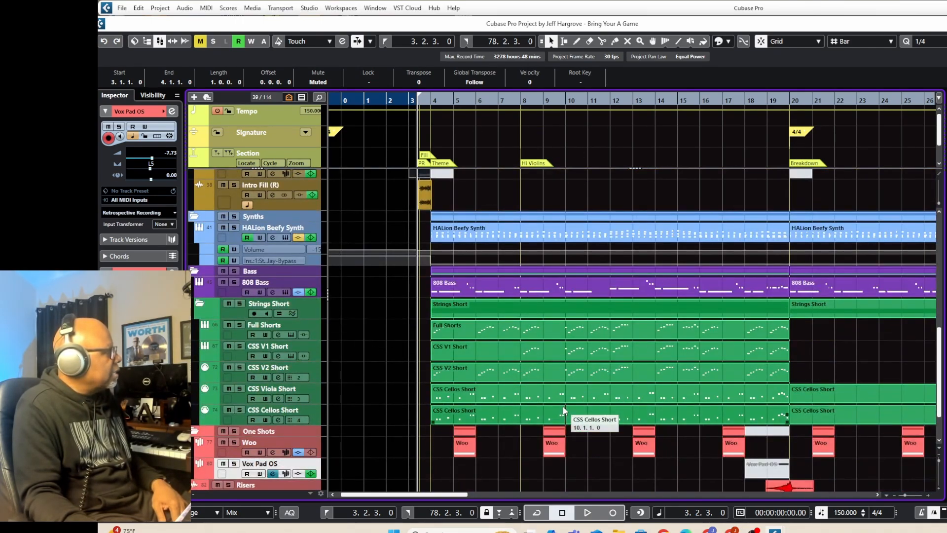
{"action": "scroll", "coordinate": [564, 401], "scroll_direction": "up", "scroll_amount": 4}
{"action": "scroll", "coordinate": [564, 401], "scroll_direction": "up", "scroll_amount": 3}
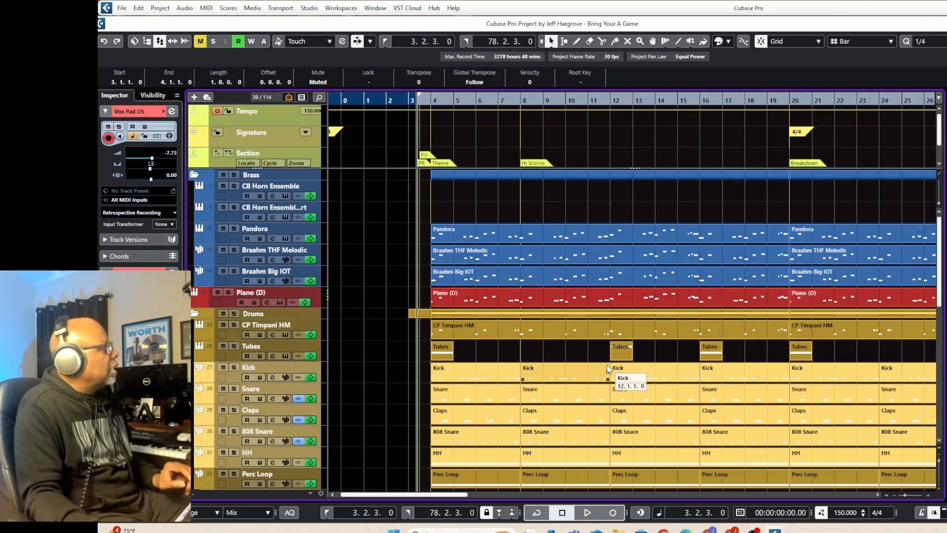
{"action": "key", "text": "space"}
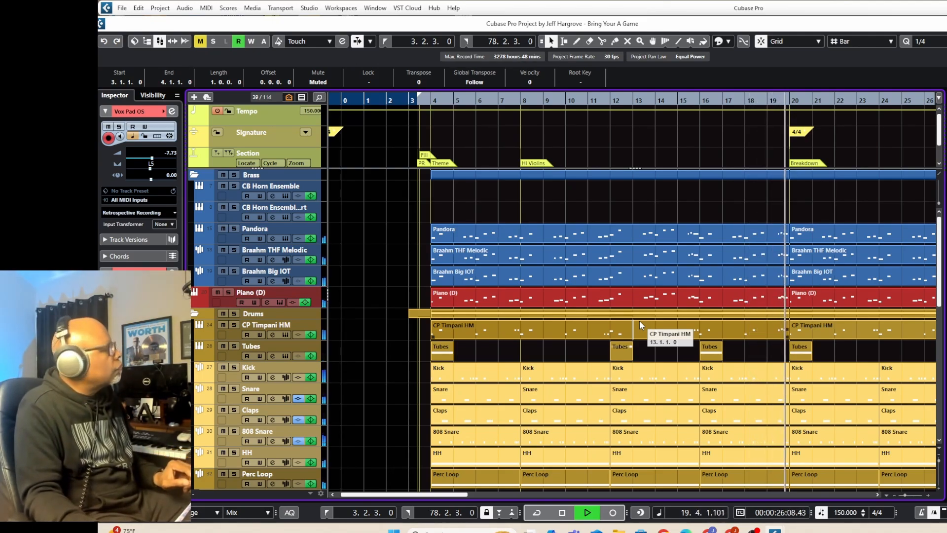
{"action": "key", "text": "space"}
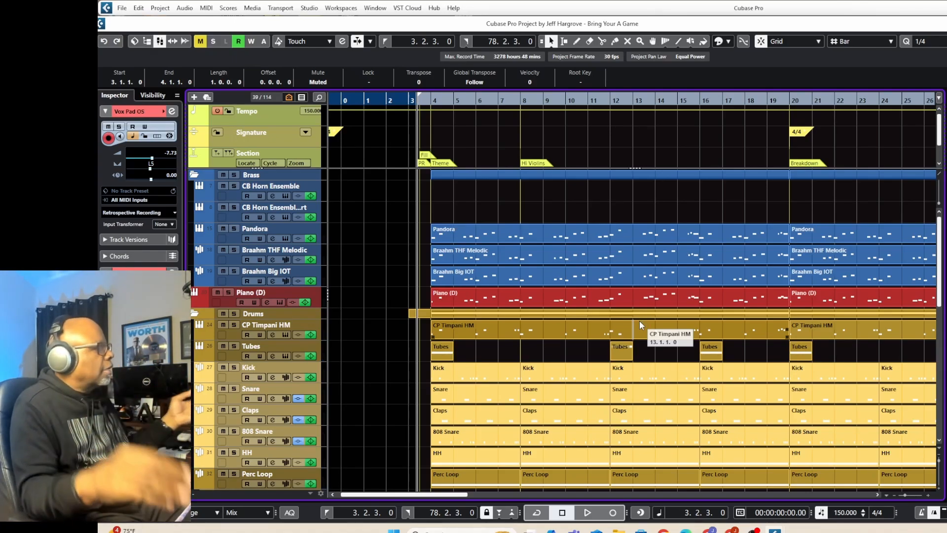
Place the playback cursor at bar 20 and examine which brass, drum, synth, bass and string parts make up the Breakdown section.
{"action": "left_click", "coordinate": [791, 98]}
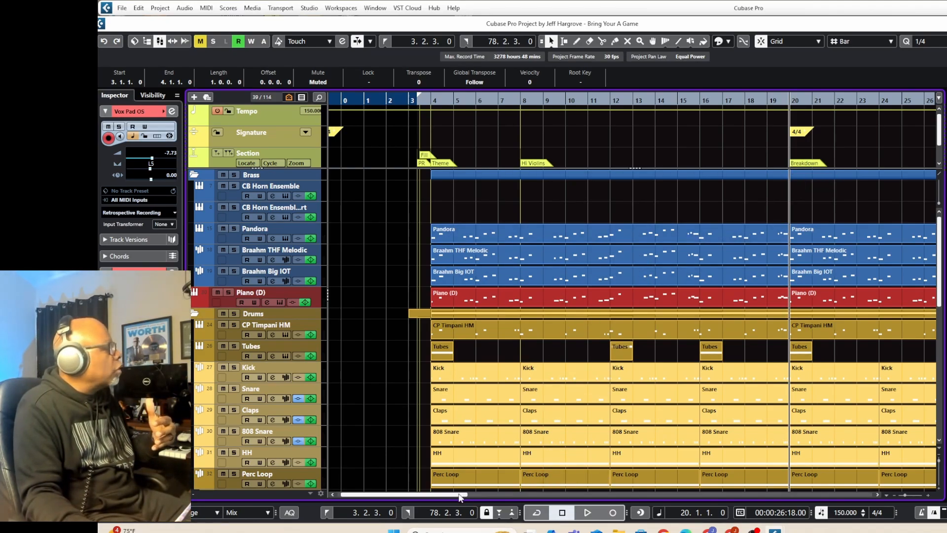
{"action": "left_click_drag", "start_coordinate": [462, 494], "coordinate": [533, 471]}
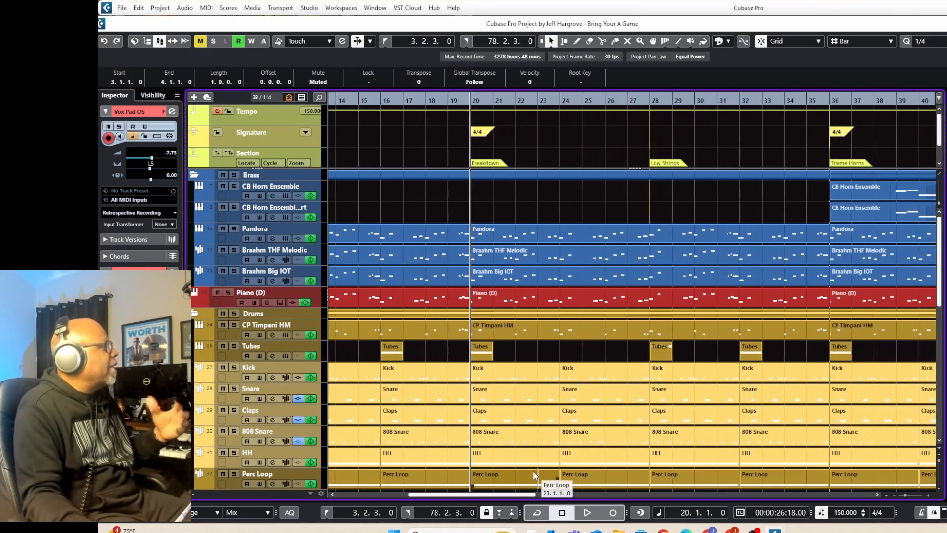
{"action": "scroll", "coordinate": [498, 310], "scroll_direction": "down", "scroll_amount": 5}
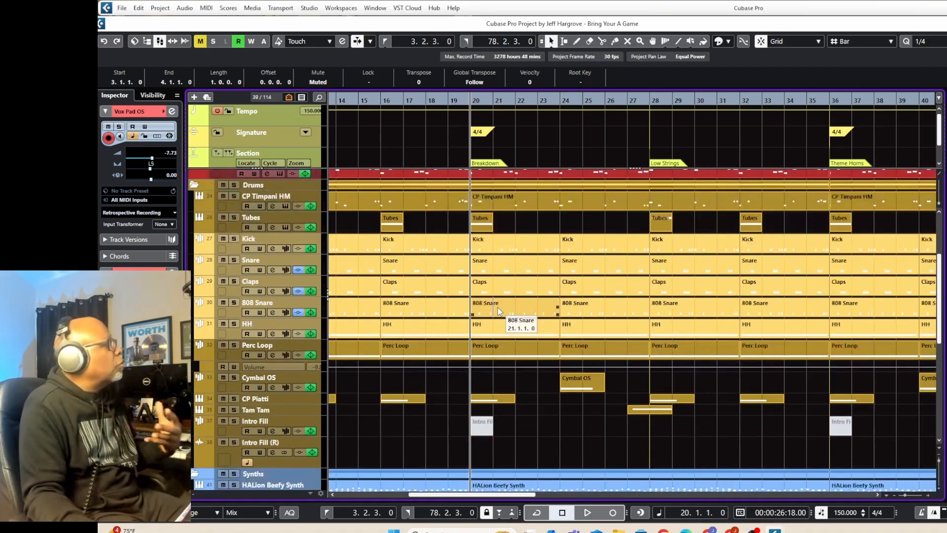
{"action": "scroll", "coordinate": [498, 310], "scroll_direction": "down", "scroll_amount": 5}
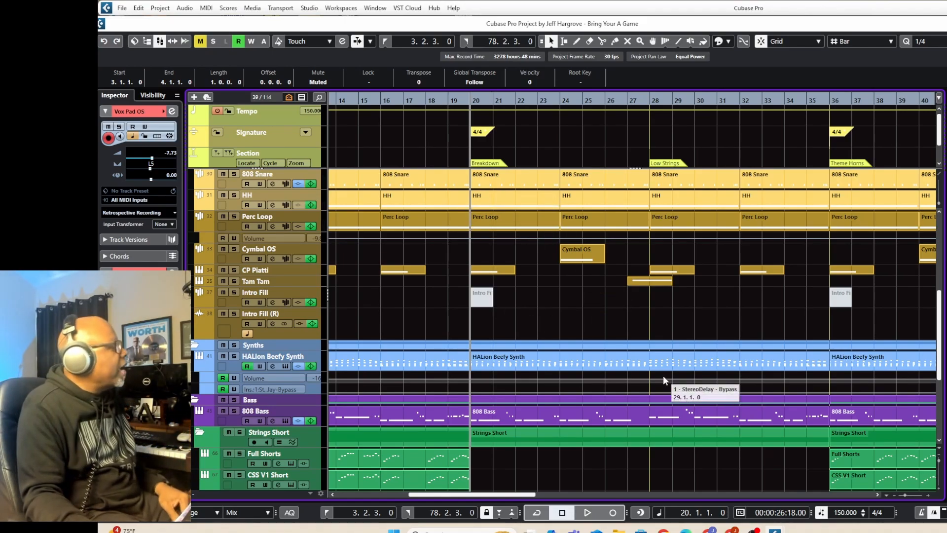
{"action": "scroll", "coordinate": [664, 376], "scroll_direction": "up", "scroll_amount": 5}
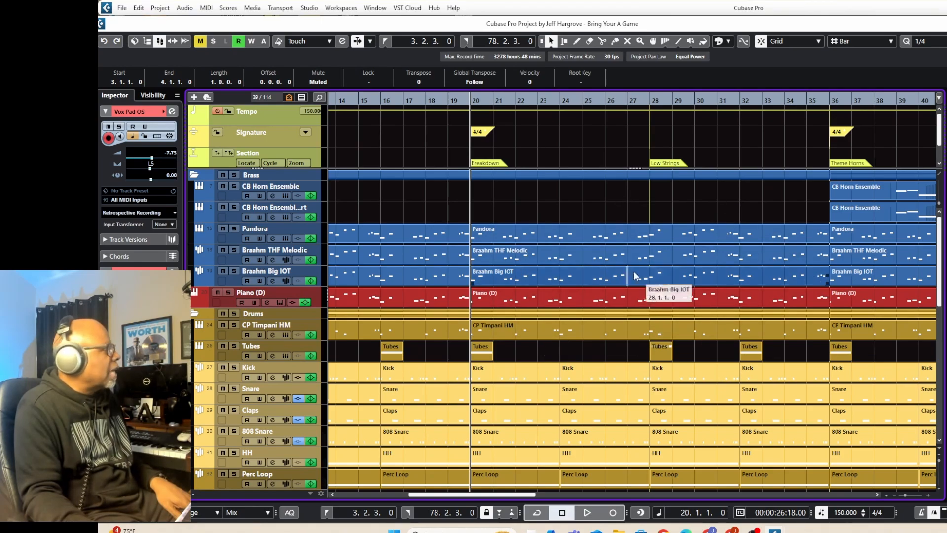
{"action": "scroll", "coordinate": [600, 270], "scroll_direction": "down", "scroll_amount": 3}
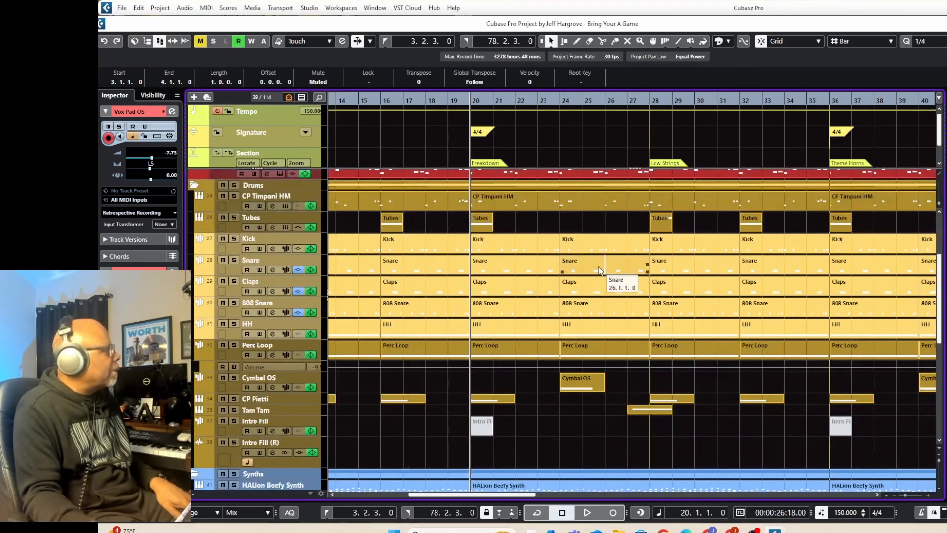
{"action": "scroll", "coordinate": [599, 269], "scroll_direction": "down", "scroll_amount": 3}
{"action": "scroll", "coordinate": [595, 246], "scroll_direction": "up", "scroll_amount": 4}
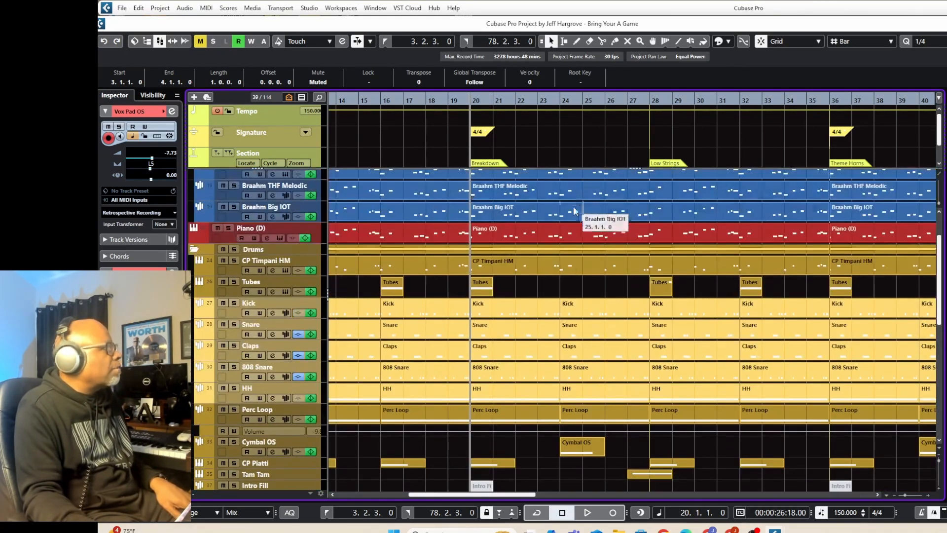
{"action": "scroll", "coordinate": [723, 356], "scroll_direction": "down", "scroll_amount": 6}
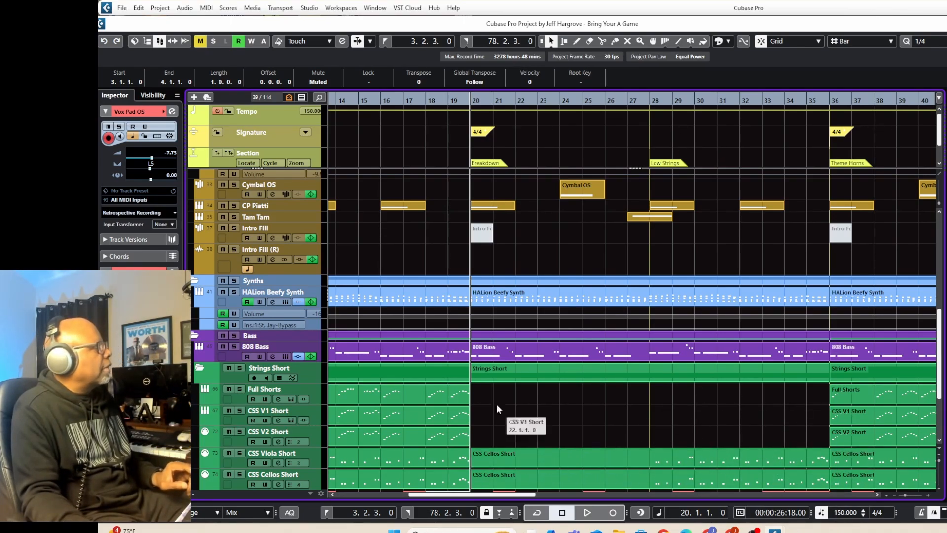
Play the full mix from the Breakdown at bar 20 to the start of Theme Horns and stop.
{"action": "key", "text": "space"}
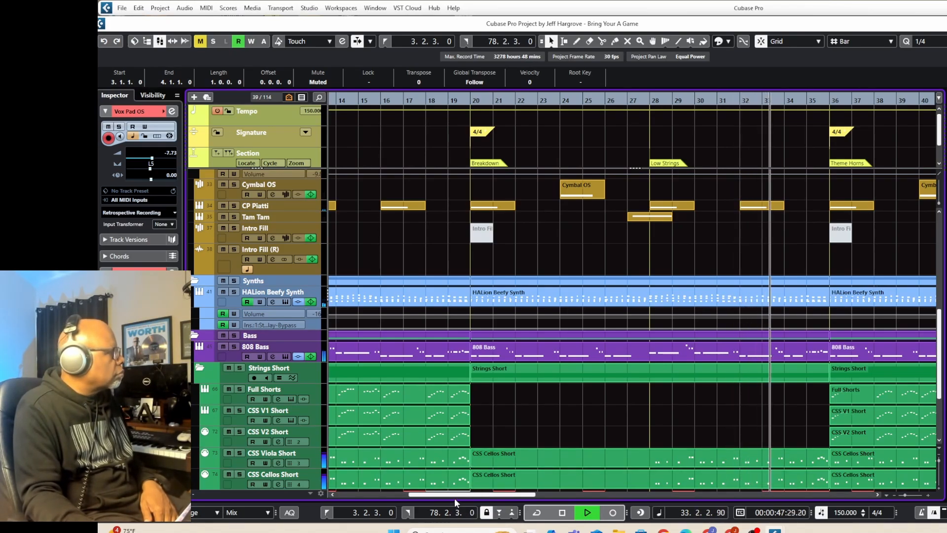
{"action": "left_click_drag", "start_coordinate": [455, 495], "coordinate": [505, 502]}
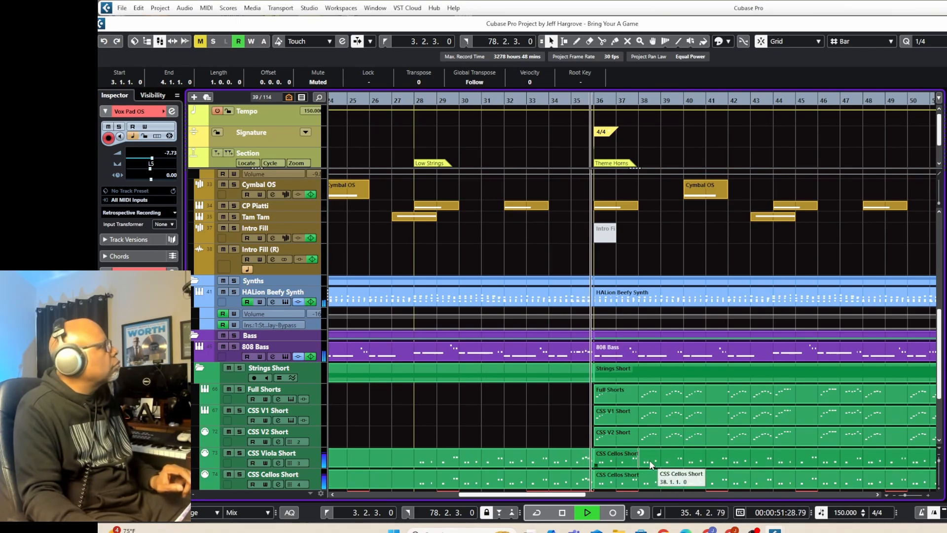
{"action": "key", "text": "space"}
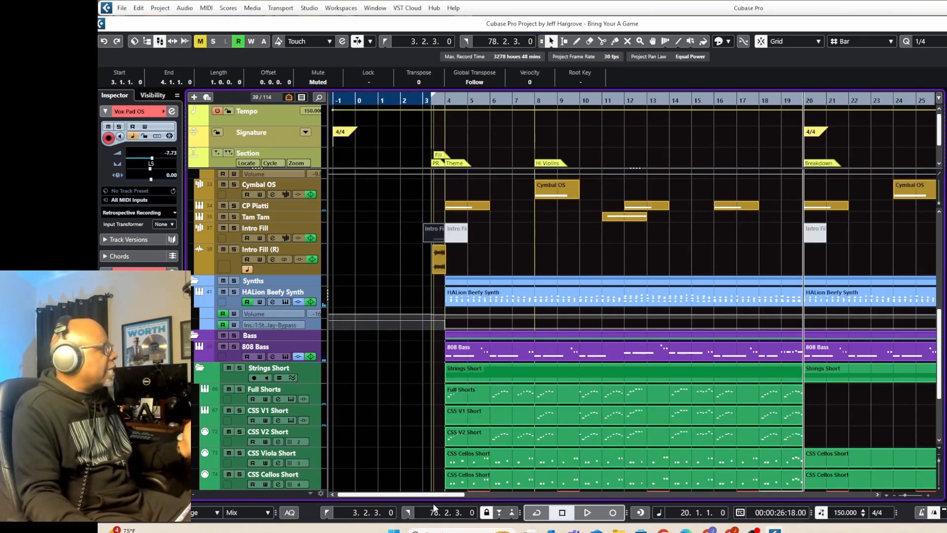
{"action": "left_click_drag", "start_coordinate": [433, 504], "coordinate": [541, 501]}
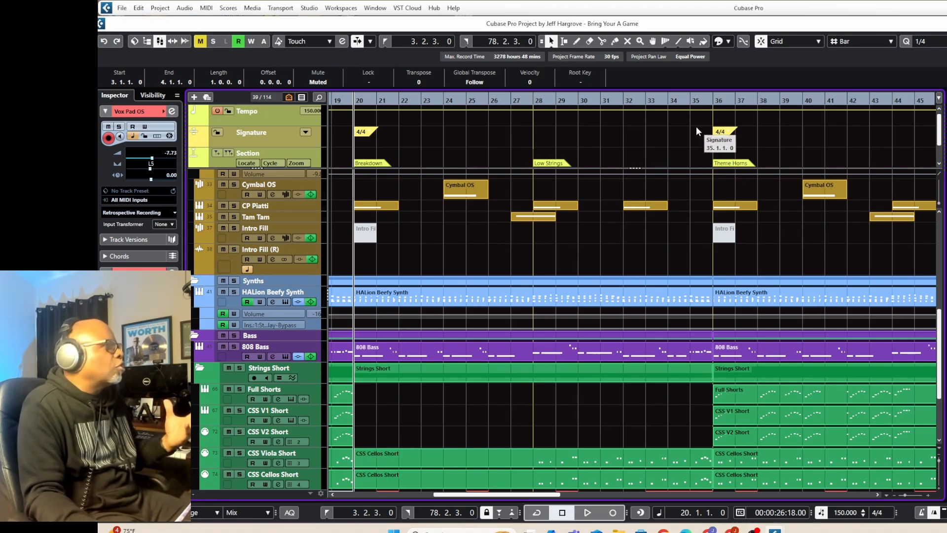
Place the playback cursor at bar 35, play the full mix through Theme Horns up to Breakdown 2 and stop.
{"action": "left_click", "coordinate": [689, 98]}
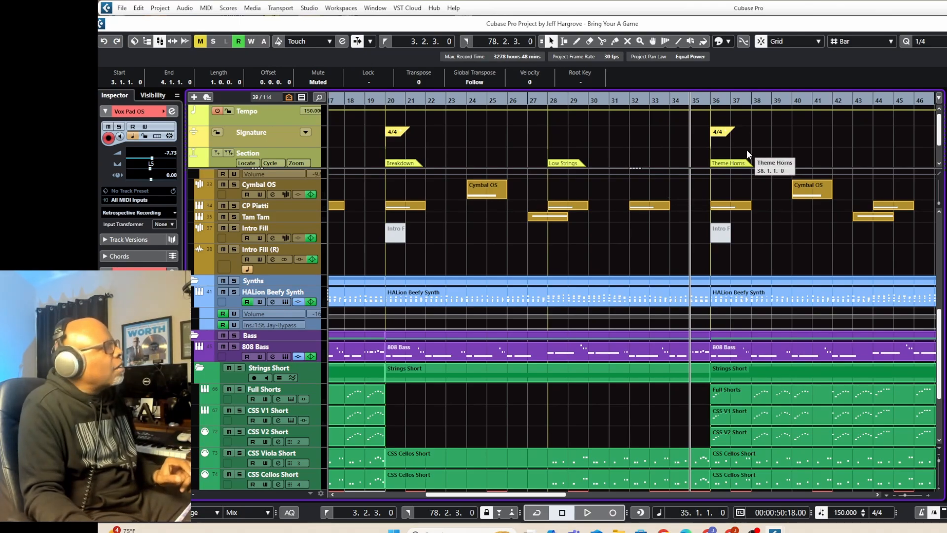
{"action": "scroll", "coordinate": [723, 255], "scroll_direction": "up", "scroll_amount": 10}
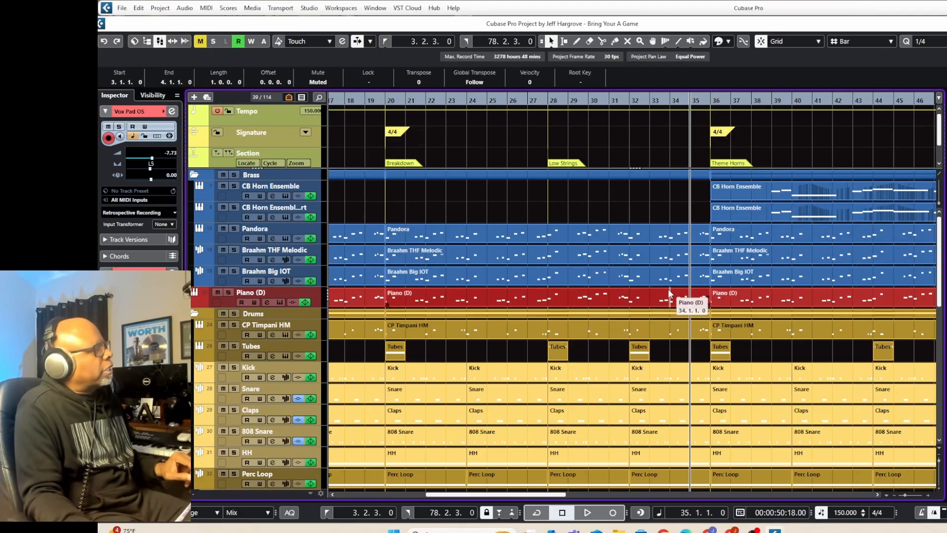
{"action": "key", "text": "space"}
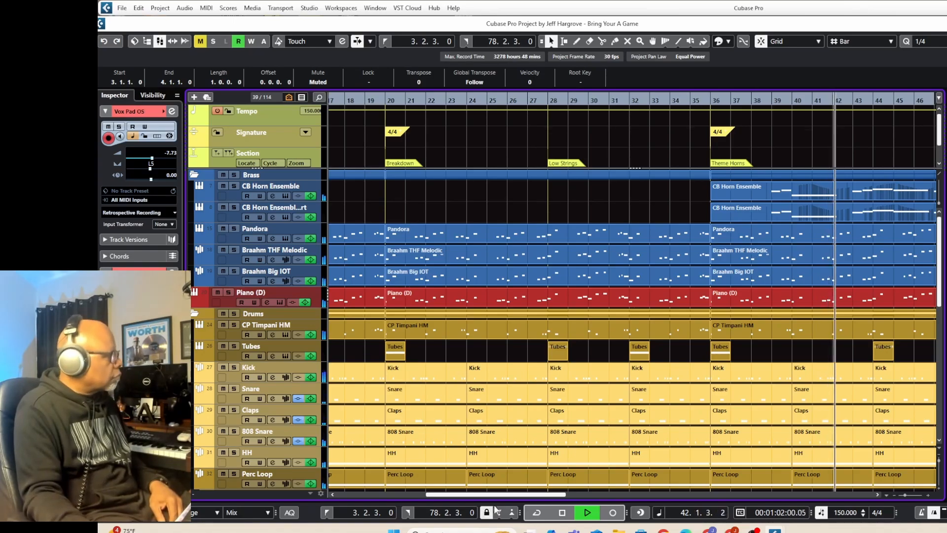
{"action": "left_click_drag", "start_coordinate": [508, 498], "coordinate": [613, 518]}
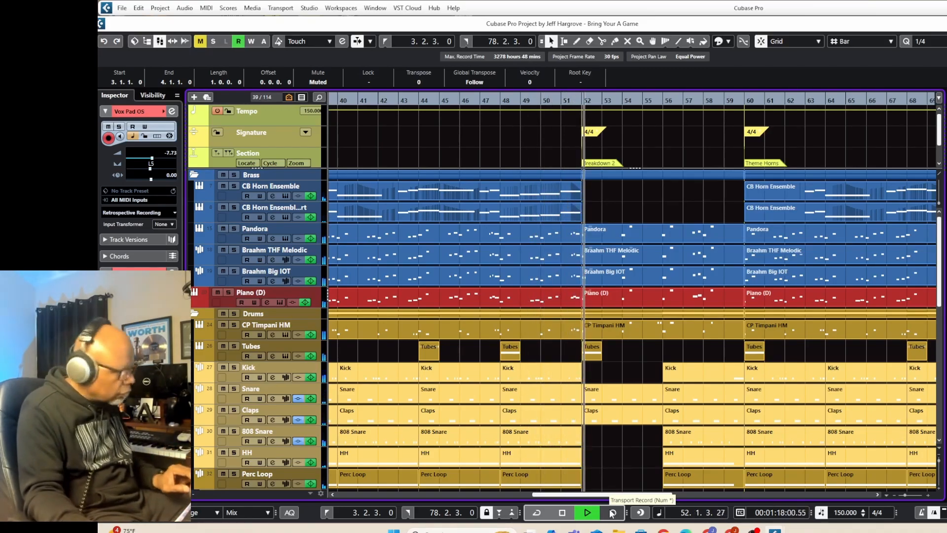
{"action": "key", "text": "space"}
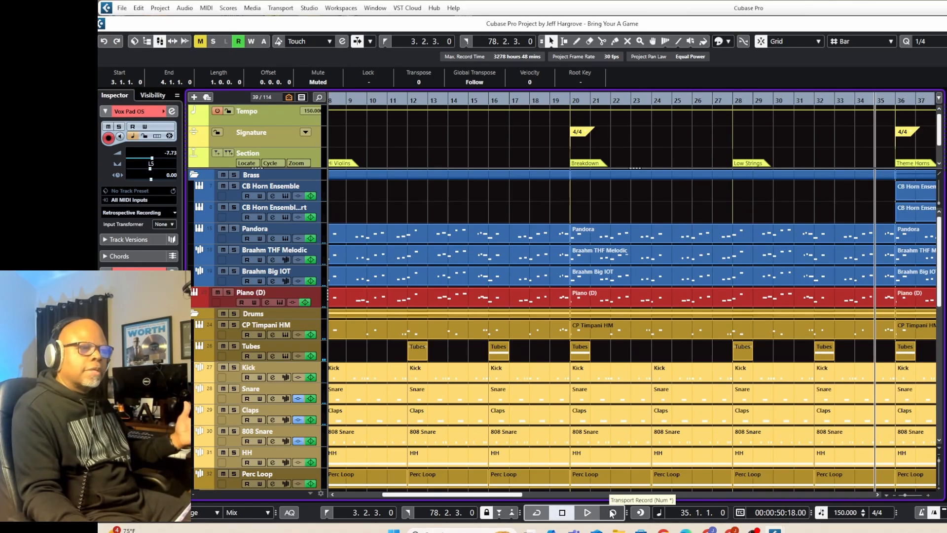
Solo Pandora, both Braahm tracks and Piano (D), audition them from Breakdown 2 at bar 52, and clear their solos.
{"action": "left_click_drag", "start_coordinate": [495, 495], "coordinate": [661, 500]}
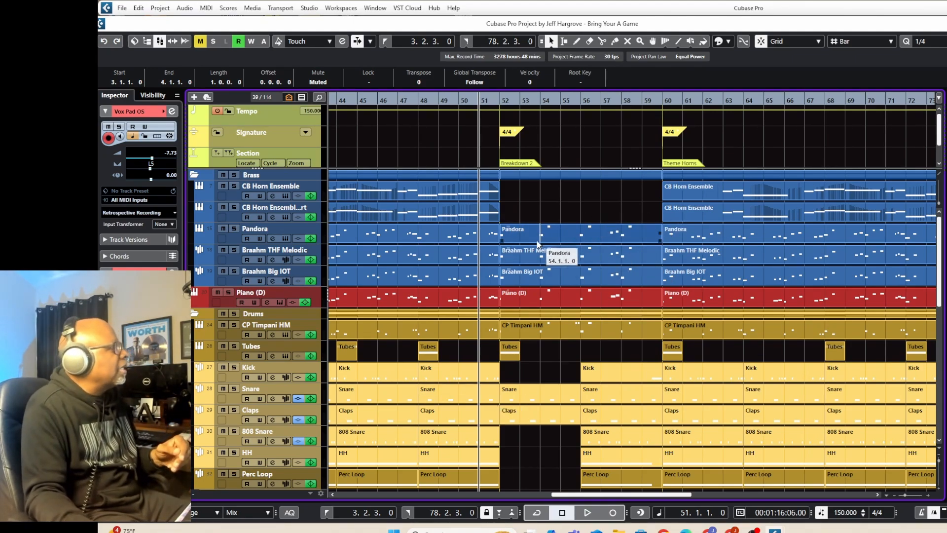
{"action": "left_click", "coordinate": [499, 102]}
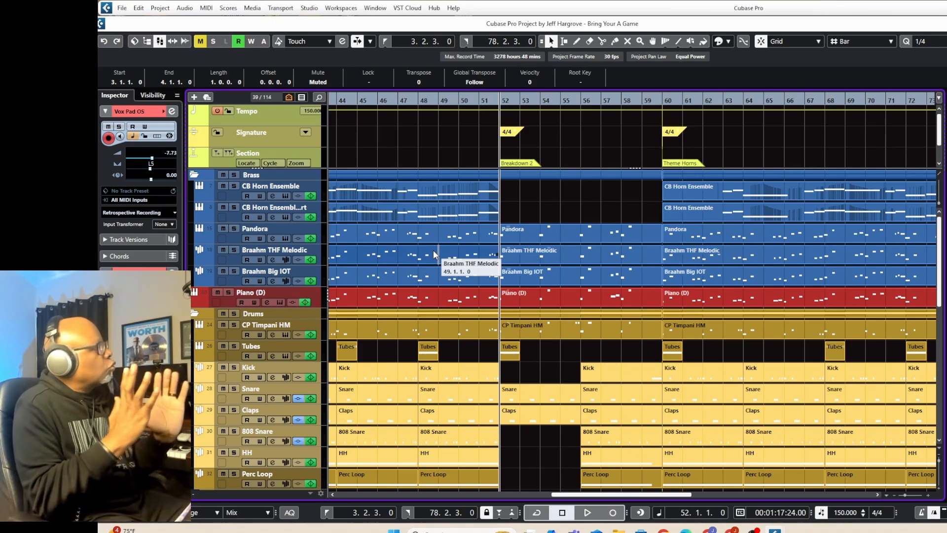
{"action": "left_click", "coordinate": [234, 229]}
{"action": "left_click", "coordinate": [234, 250]}
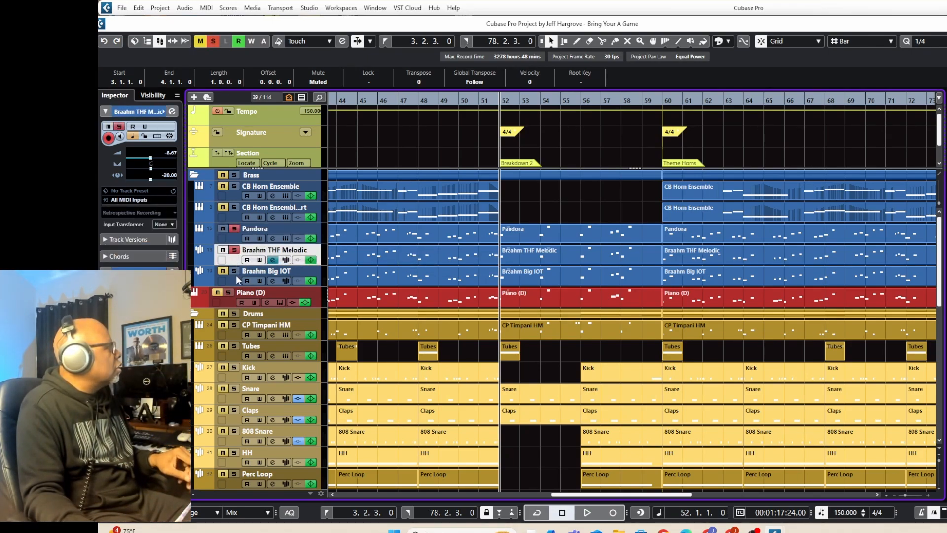
{"action": "left_click", "coordinate": [235, 270]}
{"action": "left_click", "coordinate": [229, 292]}
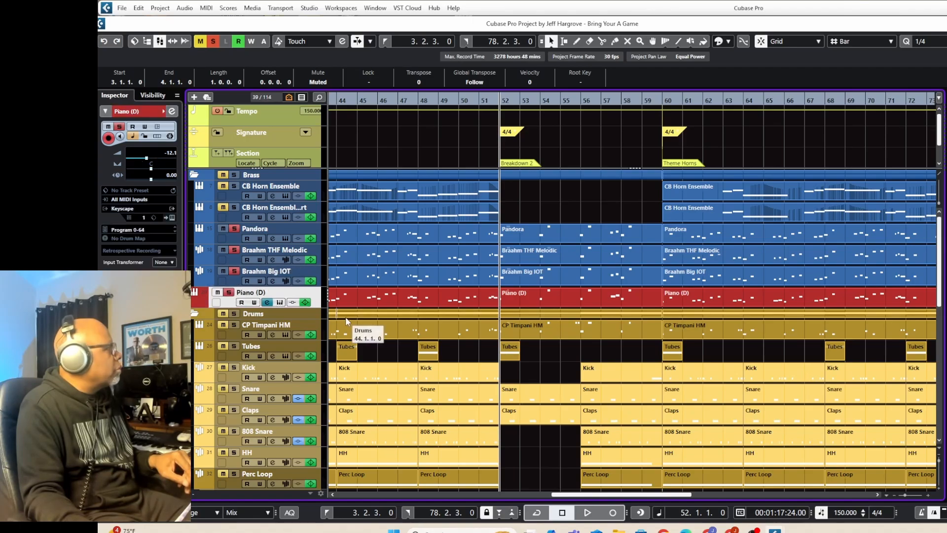
{"action": "key", "text": "space"}
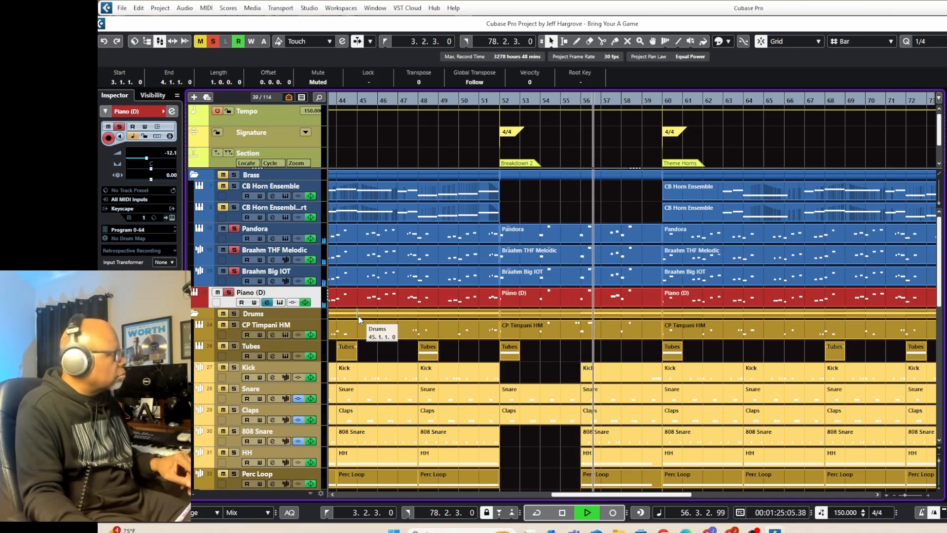
{"action": "key", "text": "space"}
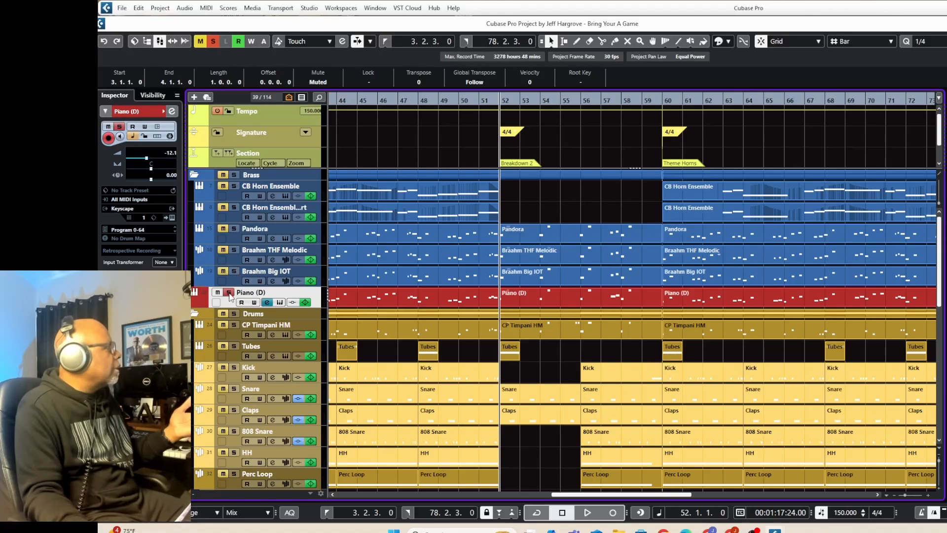
{"action": "left_click", "coordinate": [235, 271]}
Solo the 808 Bass track, play it from the start of Breakdown 2 at bar 52 and stop.
{"action": "scroll", "coordinate": [559, 281], "scroll_direction": "down", "scroll_amount": 3}
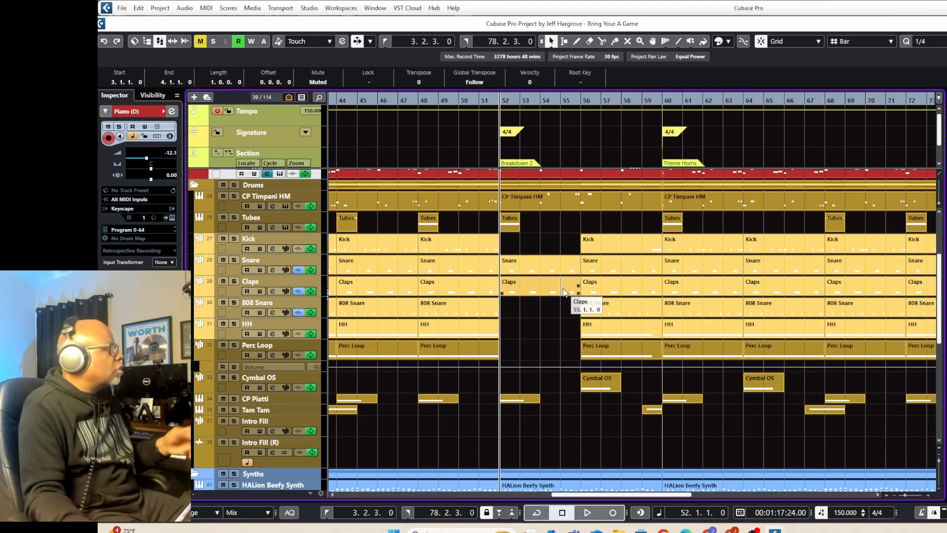
{"action": "scroll", "coordinate": [564, 292], "scroll_direction": "down", "scroll_amount": 3}
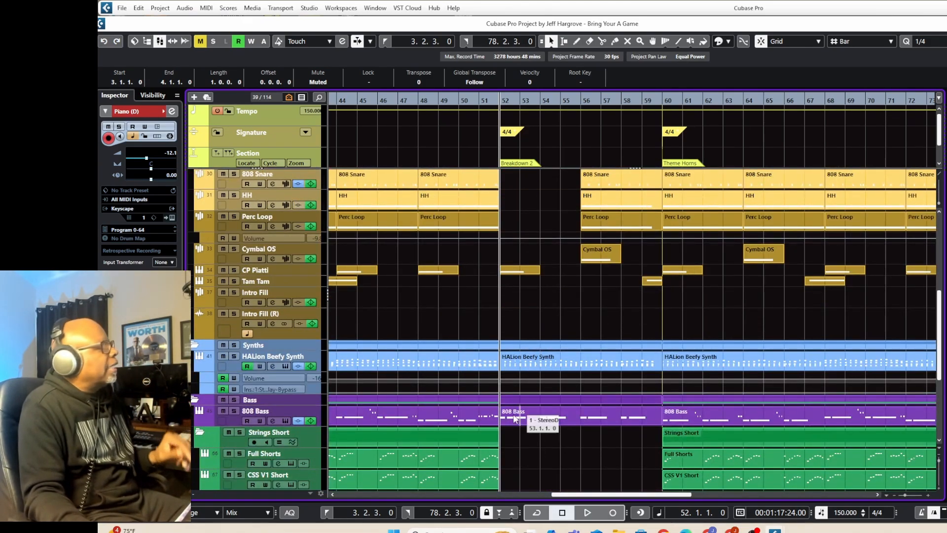
{"action": "left_click", "coordinate": [231, 410]}
{"action": "key", "text": "space"}
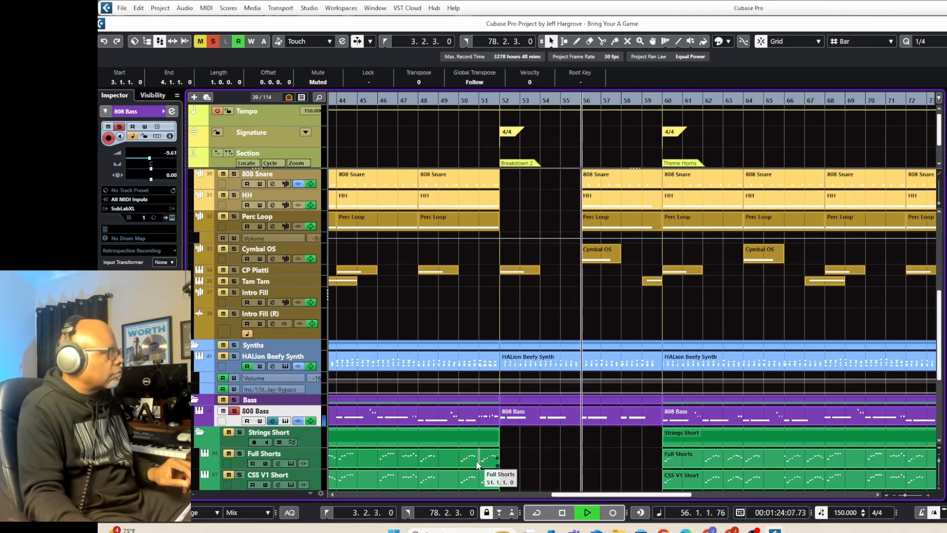
{"action": "key", "text": "space"}
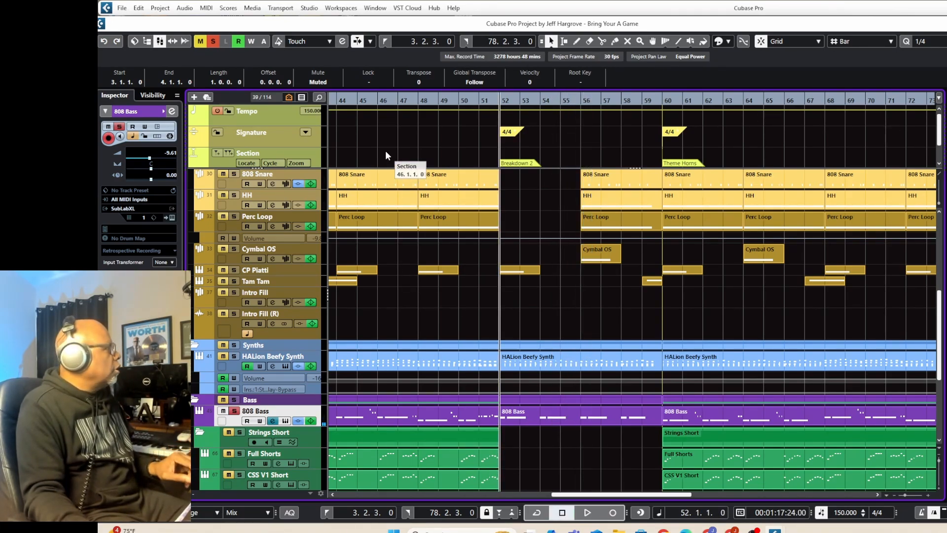
Audition the soloed 808 Bass from bar 44 and again from bar 51, and turn its solo off.
{"action": "left_click", "coordinate": [338, 98]}
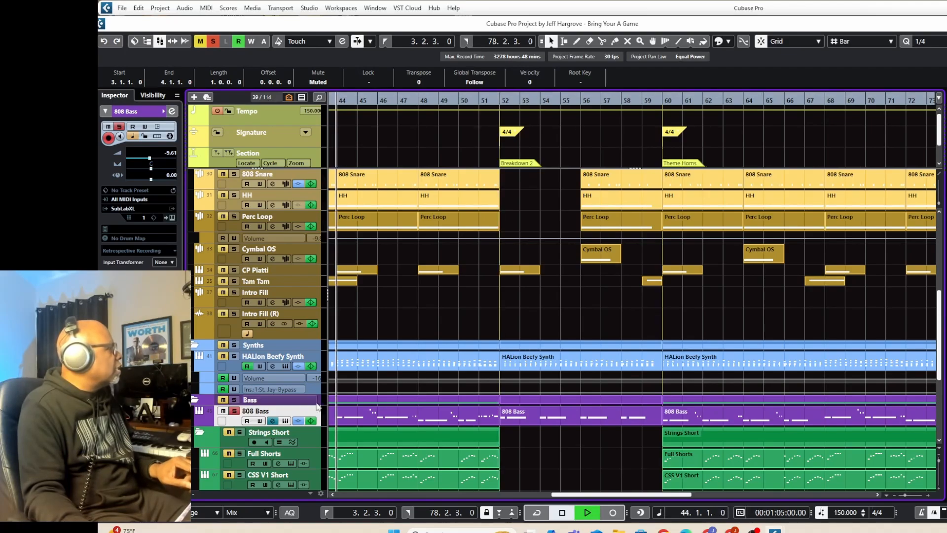
{"action": "key", "text": "space"}
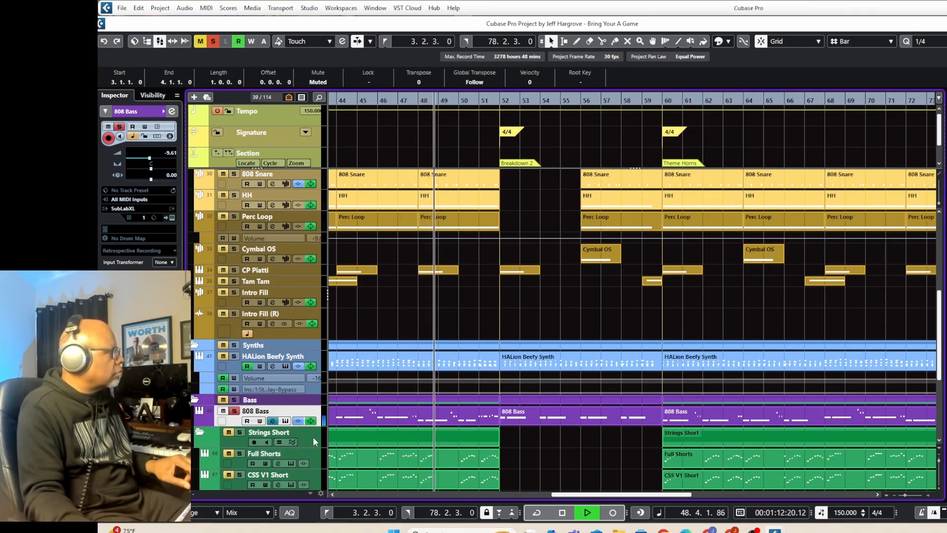
{"action": "key", "text": "space"}
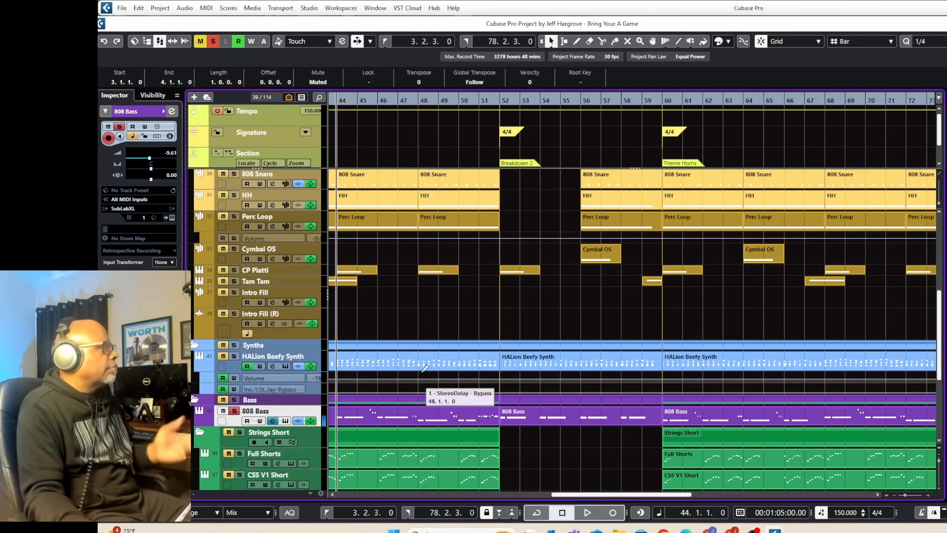
{"action": "left_click", "coordinate": [478, 100]}
{"action": "key", "text": "space"}
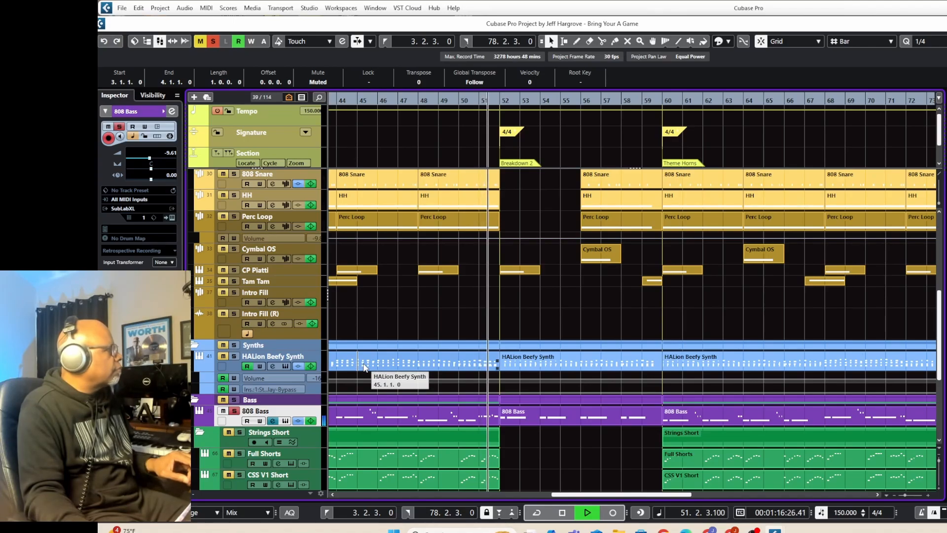
{"action": "key", "text": "space"}
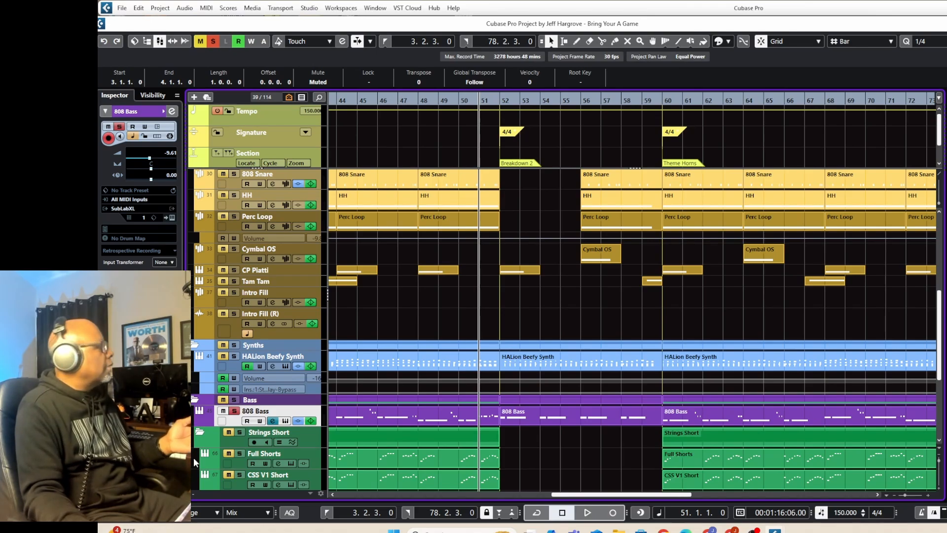
{"action": "left_click", "coordinate": [234, 410]}
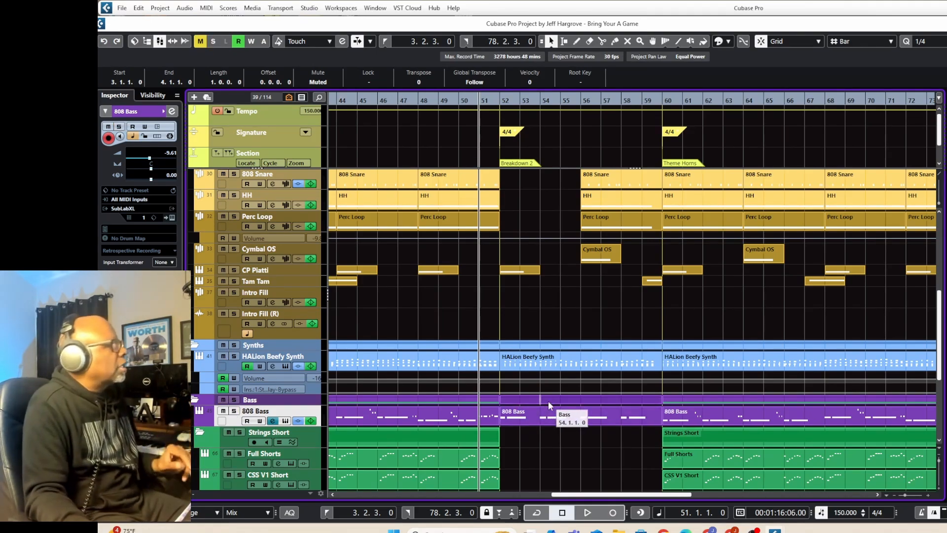
Review the string, one-shot and drum parts of Breakdown 2, play the full mix from bar 51 to bar 59 and stop.
{"action": "scroll", "coordinate": [549, 400], "scroll_direction": "down", "scroll_amount": 5}
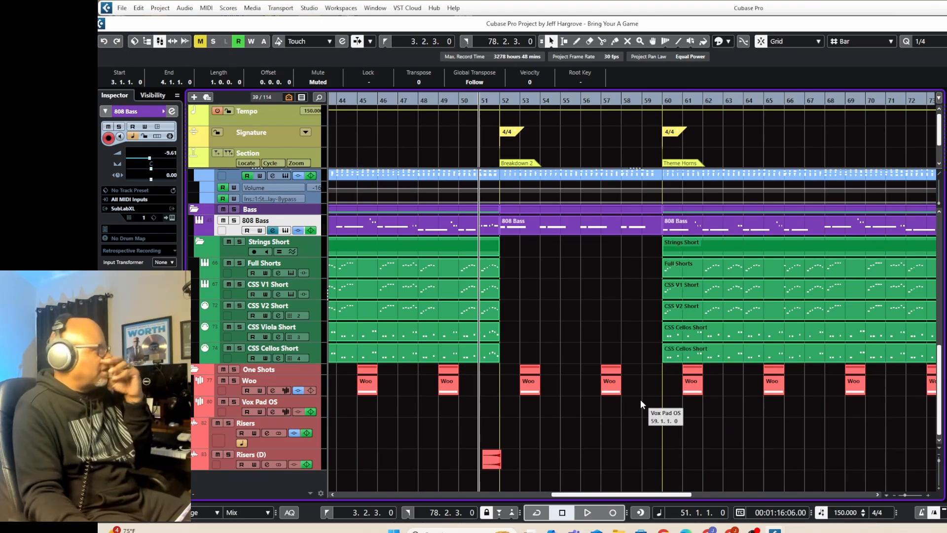
{"action": "scroll", "coordinate": [641, 399], "scroll_direction": "up", "scroll_amount": 7}
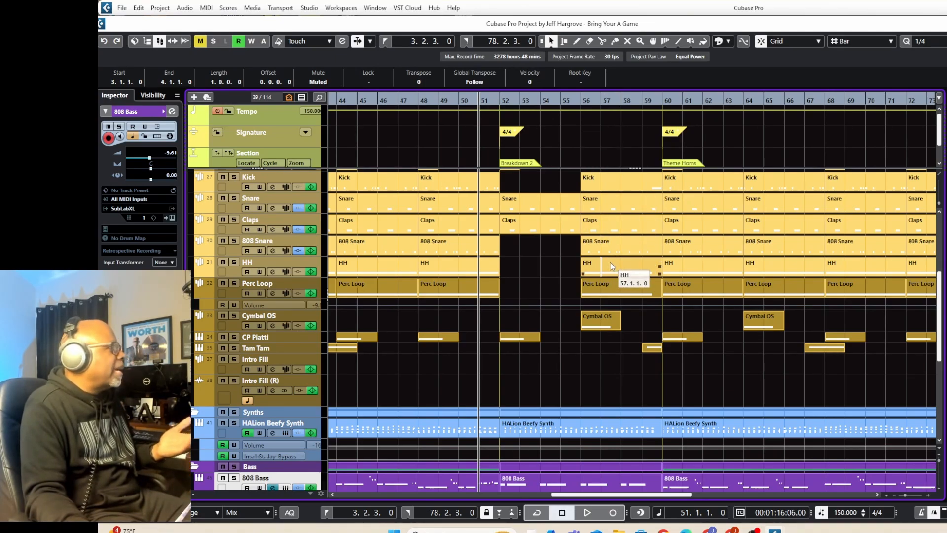
{"action": "scroll", "coordinate": [608, 324], "scroll_direction": "down", "scroll_amount": 3}
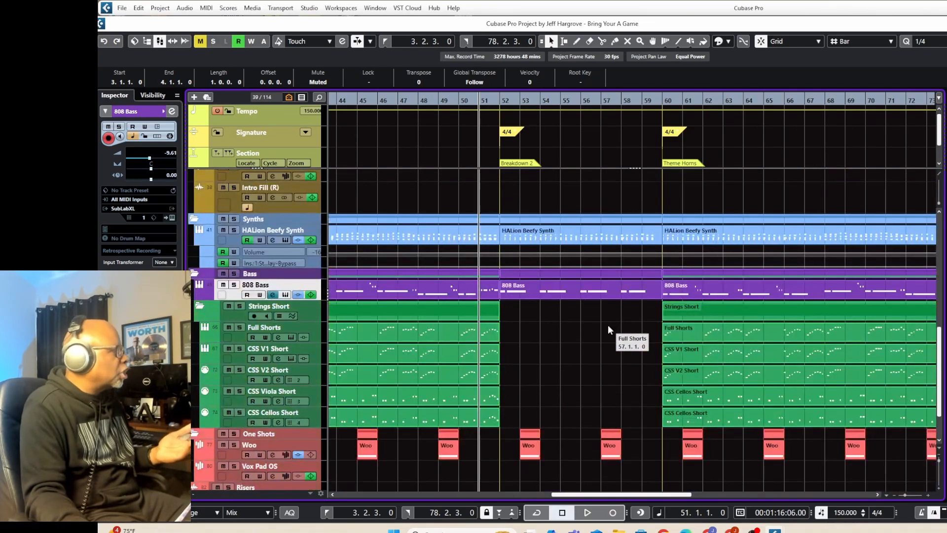
{"action": "scroll", "coordinate": [608, 324], "scroll_direction": "up", "scroll_amount": 5}
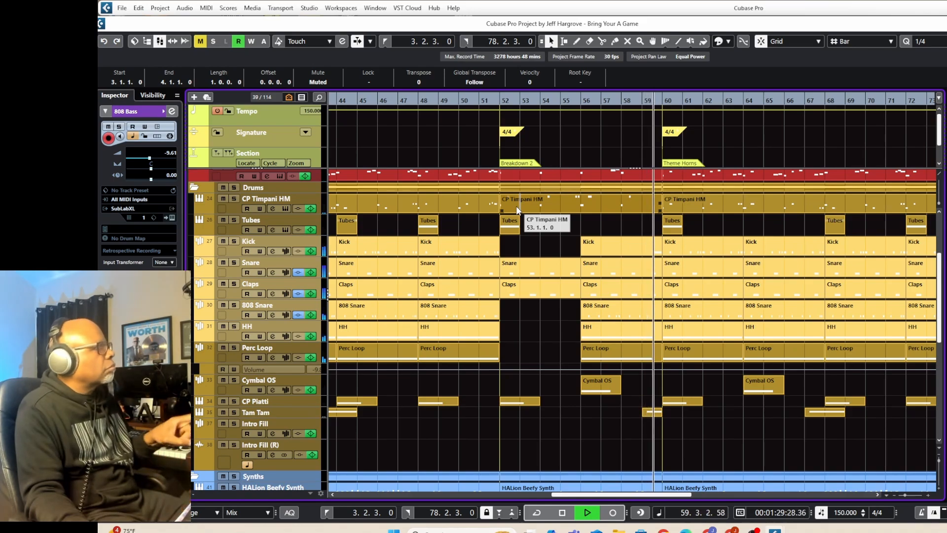
{"action": "key", "text": "space"}
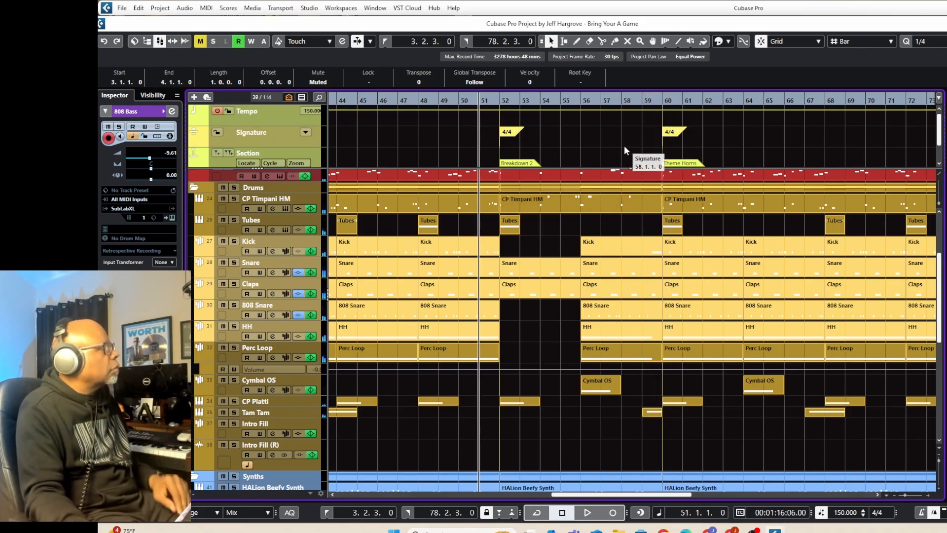
Place the playback cursor at bar 59 and open the Kick part that starts at bar 56 in the Key Editor.
{"action": "left_click", "coordinate": [640, 98]}
{"action": "left_click", "coordinate": [650, 253]}
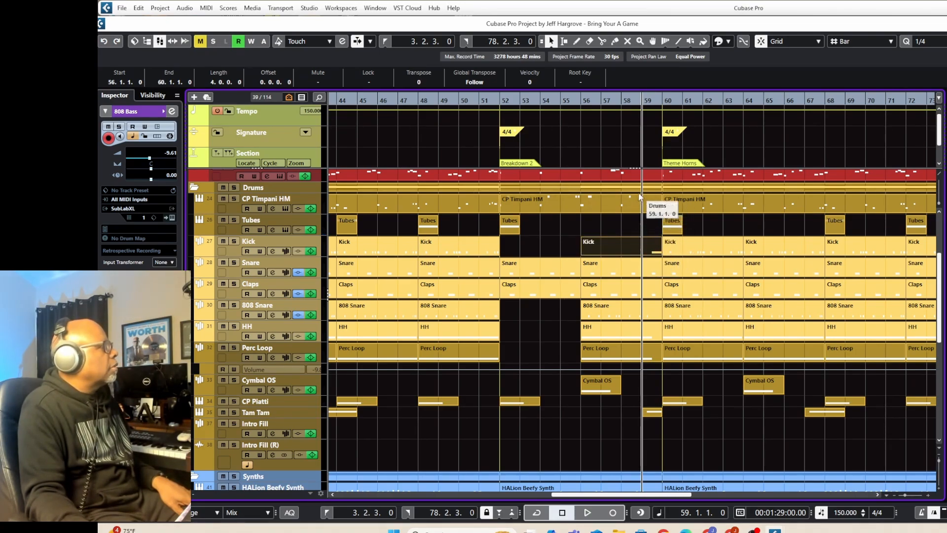
{"action": "double_click", "coordinate": [611, 241]}
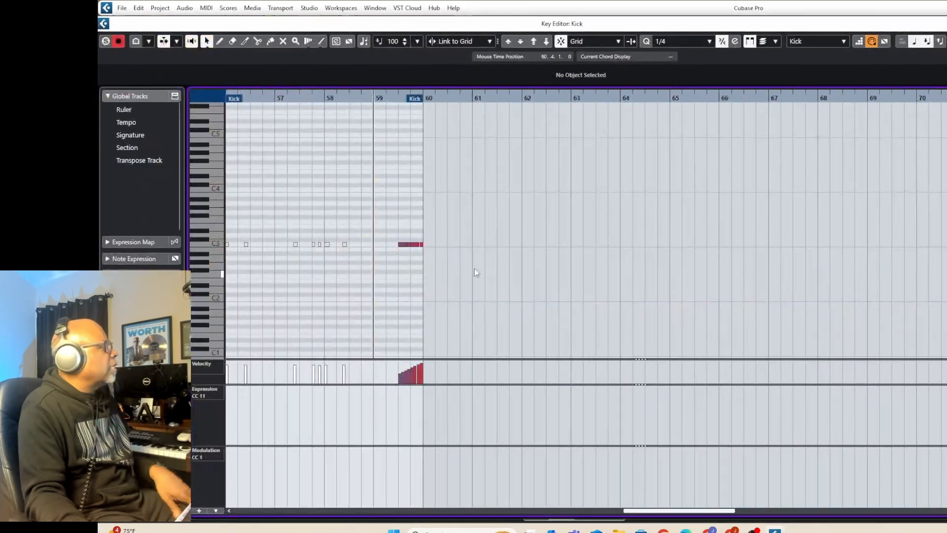
{"action": "left_click_drag", "start_coordinate": [639, 513], "coordinate": [626, 513]}
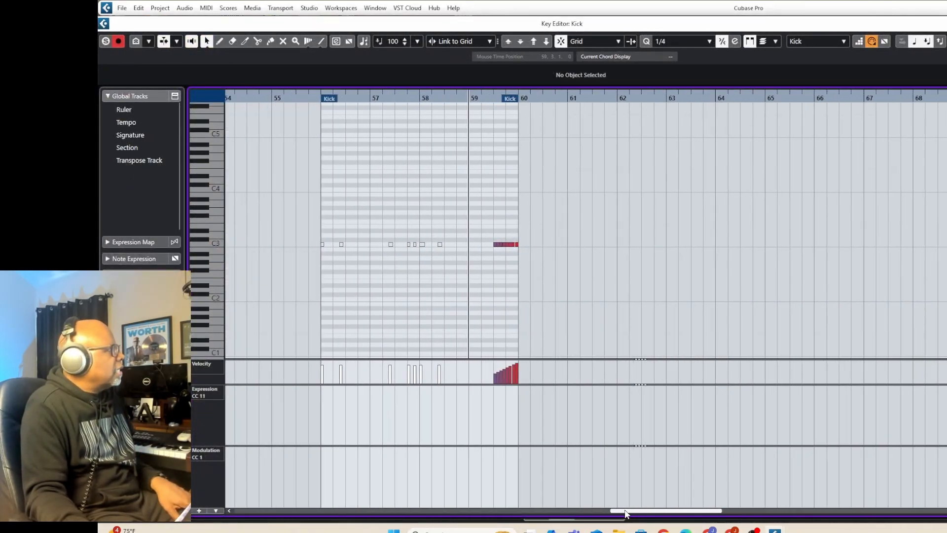
Try quantize values of 1/64 and 1/32 for the Kick part.
{"action": "left_click", "coordinate": [697, 38]}
{"action": "left_click", "coordinate": [677, 131]}
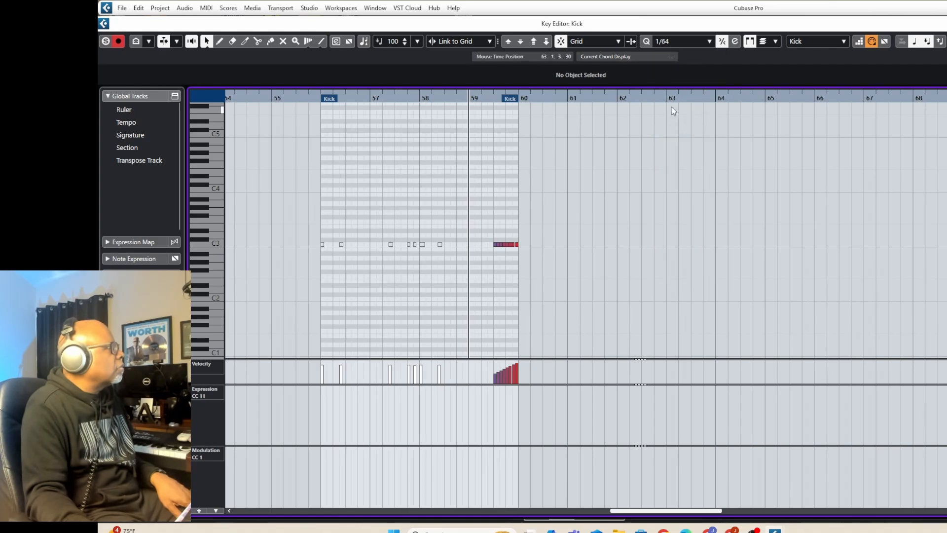
{"action": "left_click", "coordinate": [680, 40]}
{"action": "left_click", "coordinate": [672, 122]}
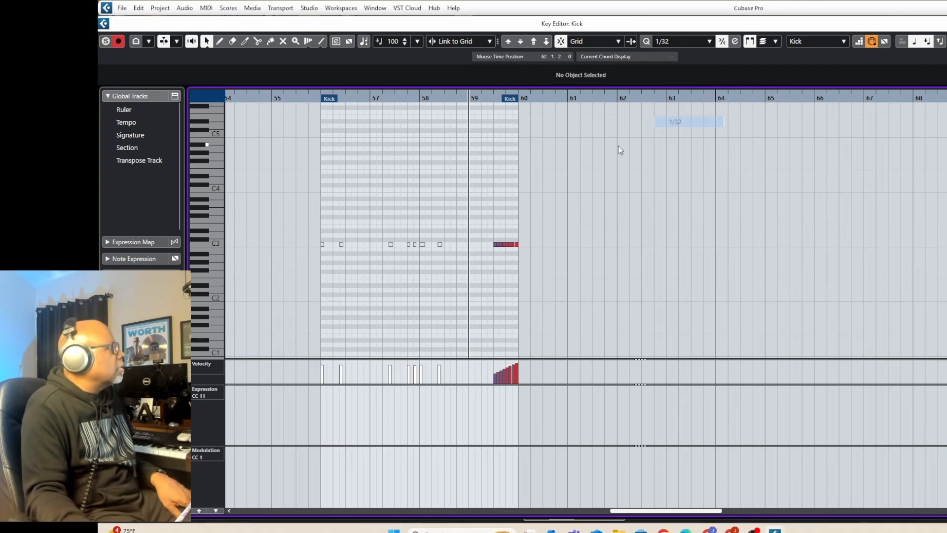
Set the Key Editor's quantize value to 1/16 and place the cursor at 59.3, where the kick roll begins.
{"action": "left_click_drag", "start_coordinate": [461, 98], "coordinate": [466, 126]}
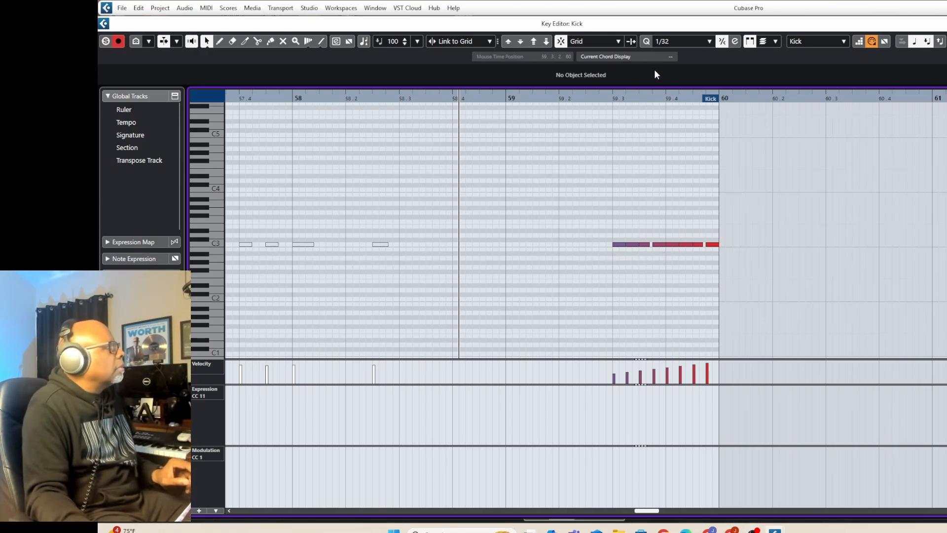
{"action": "left_click", "coordinate": [668, 41]}
{"action": "left_click", "coordinate": [676, 112]}
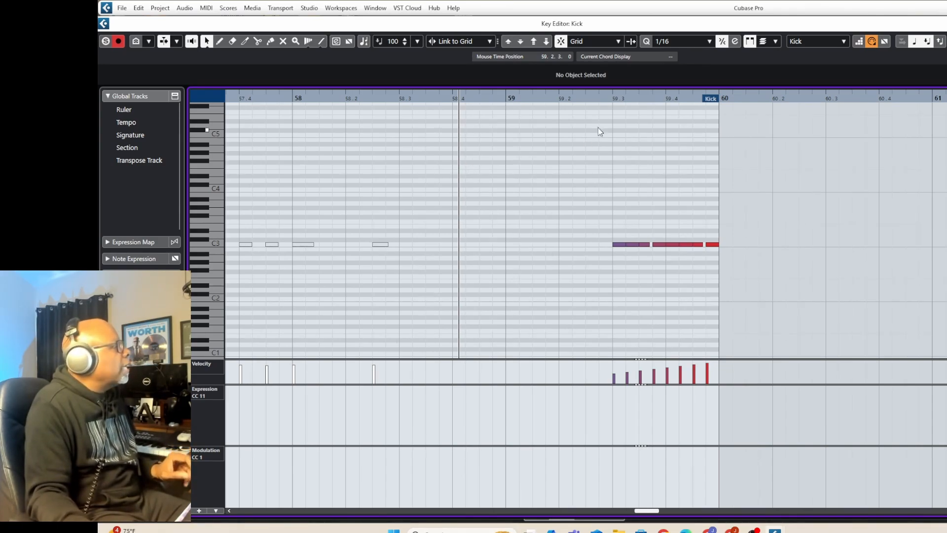
{"action": "left_click", "coordinate": [614, 96]}
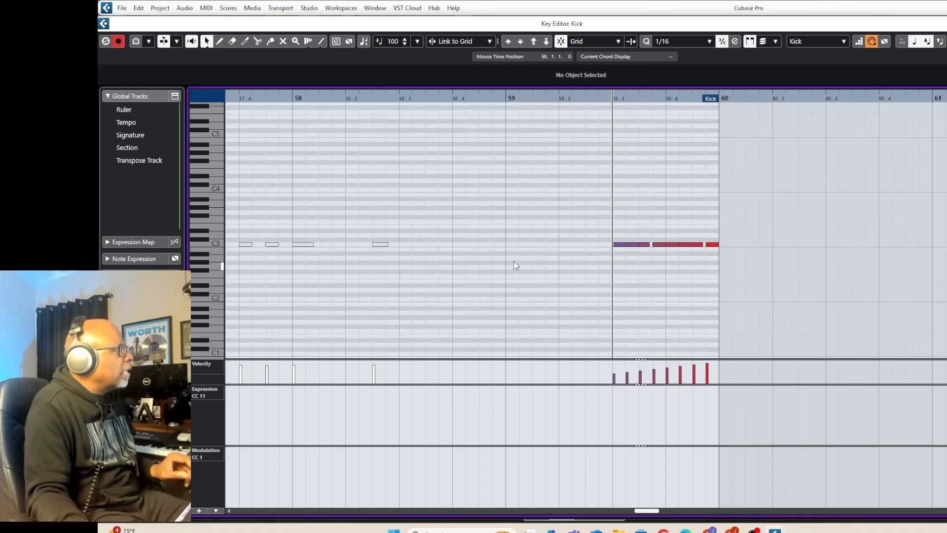
Unmute the five Kick notes between 57.2 and 58.3 in the Key Editor.
{"action": "right_click", "coordinate": [483, 231]}
{"action": "left_click", "coordinate": [538, 232]}
{"action": "left_click", "coordinate": [599, 231]}
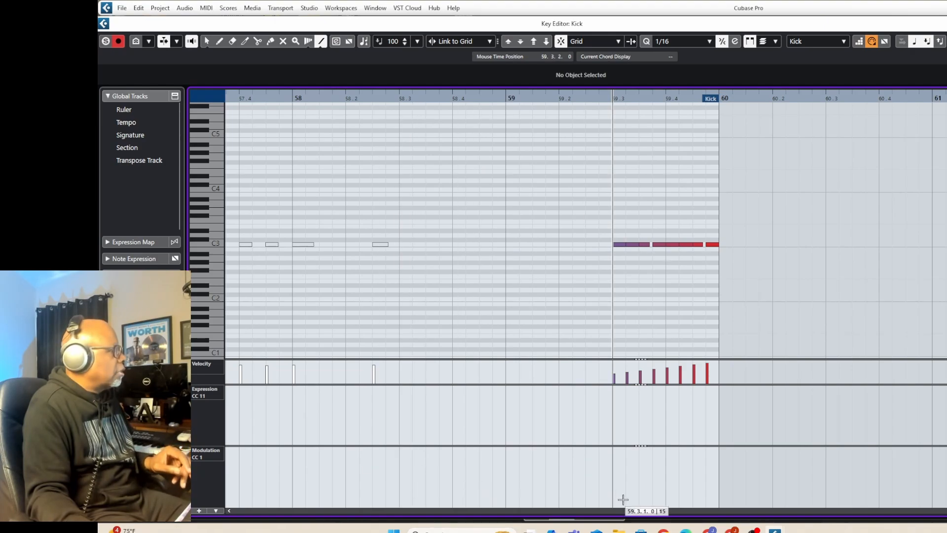
{"action": "left_click_drag", "start_coordinate": [643, 513], "coordinate": [636, 513]}
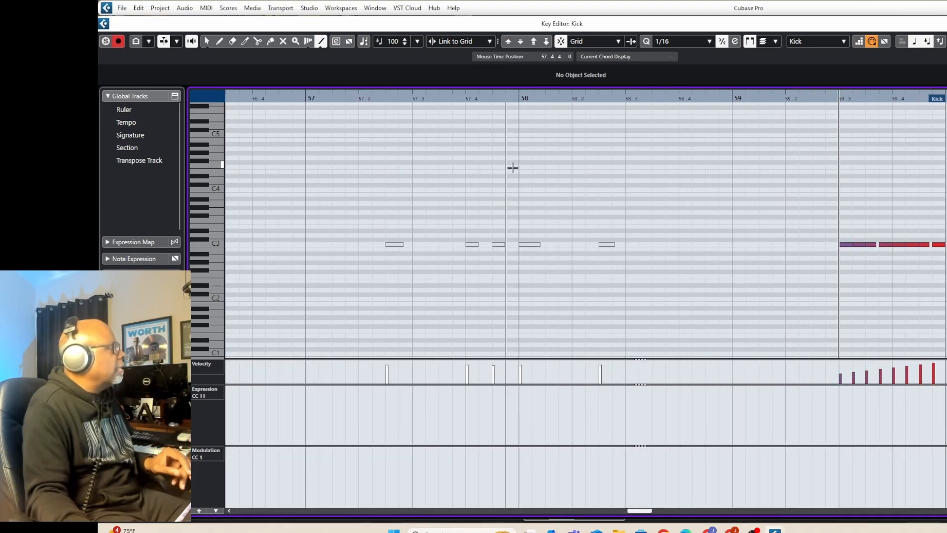
{"action": "left_click_drag", "start_coordinate": [534, 98], "coordinate": [529, 89]}
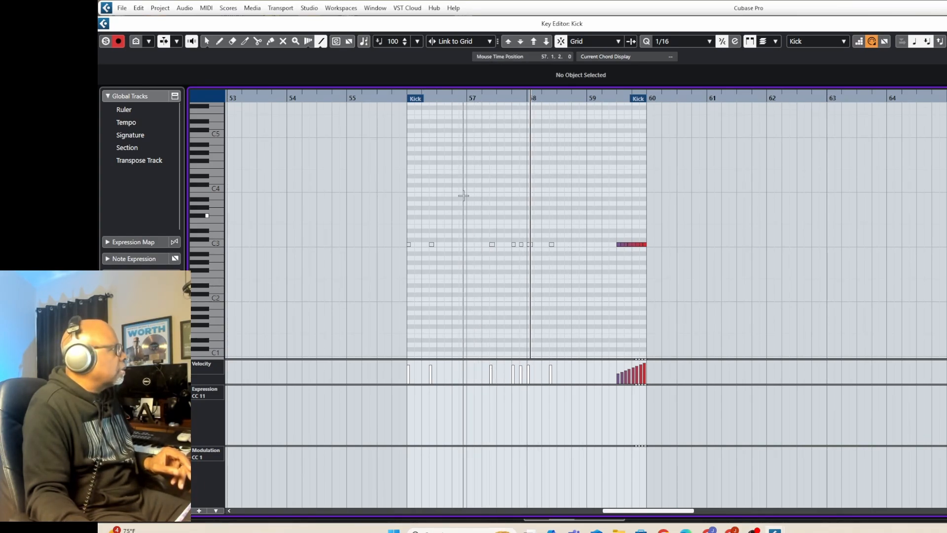
{"action": "key", "text": "1"}
{"action": "left_click_drag", "start_coordinate": [474, 241], "coordinate": [563, 251]}
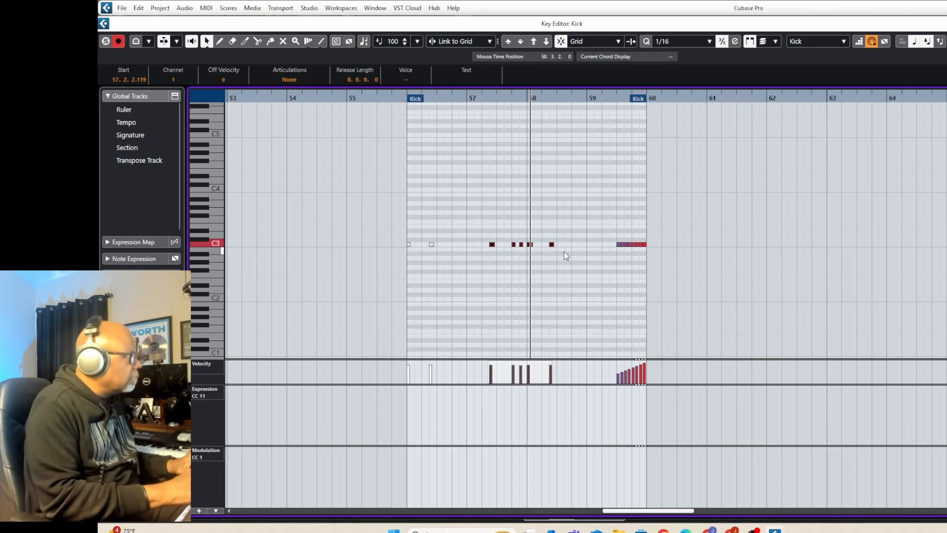
{"action": "left_click", "coordinate": [489, 287]}
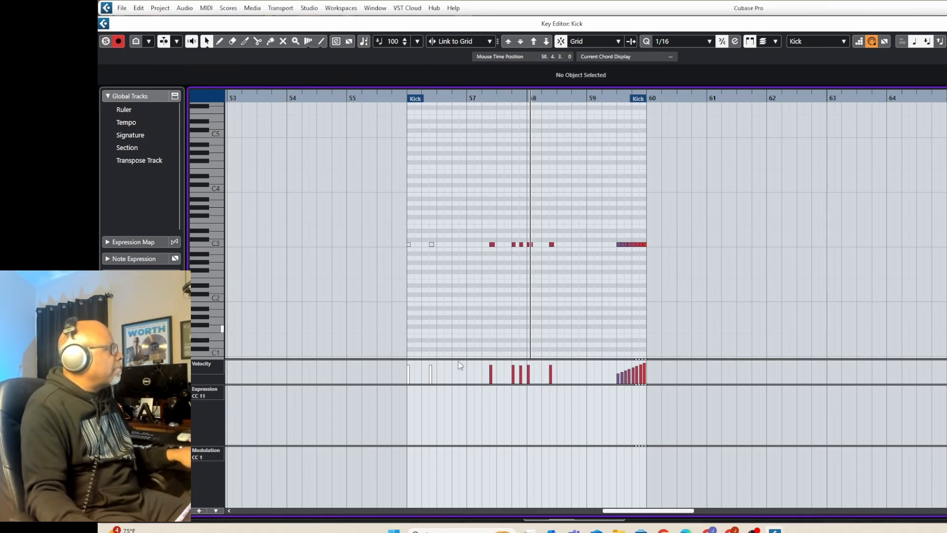
Draw a rising velocity ramp with the Line tool across the Kick notes between 57.2 and 58.3.
{"action": "right_click", "coordinate": [473, 298]}
{"action": "left_click", "coordinate": [588, 298]}
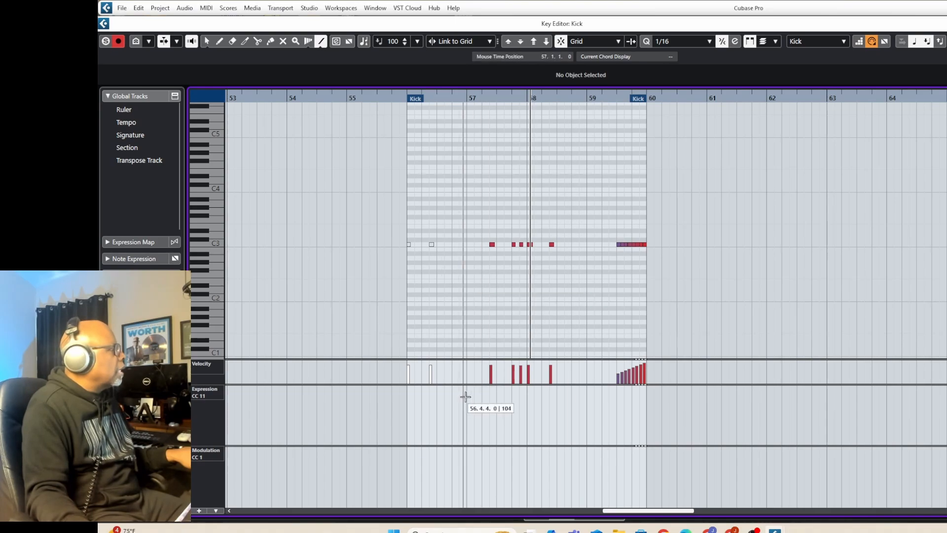
{"action": "left_click_drag", "start_coordinate": [482, 375], "coordinate": [551, 359]}
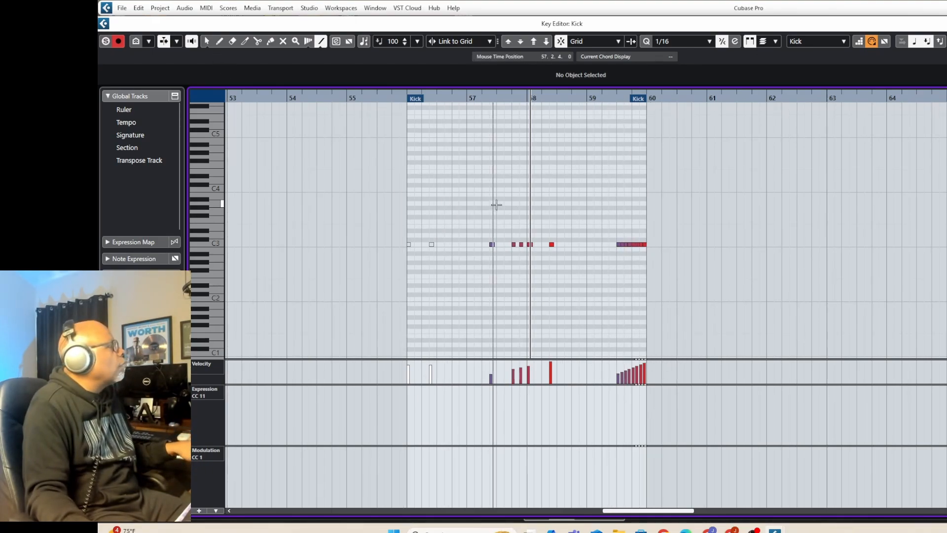
Select the five Kick notes between 57.2 and 58.3 and mute them.
{"action": "key", "text": "1"}
{"action": "left_click_drag", "start_coordinate": [481, 235], "coordinate": [565, 257]}
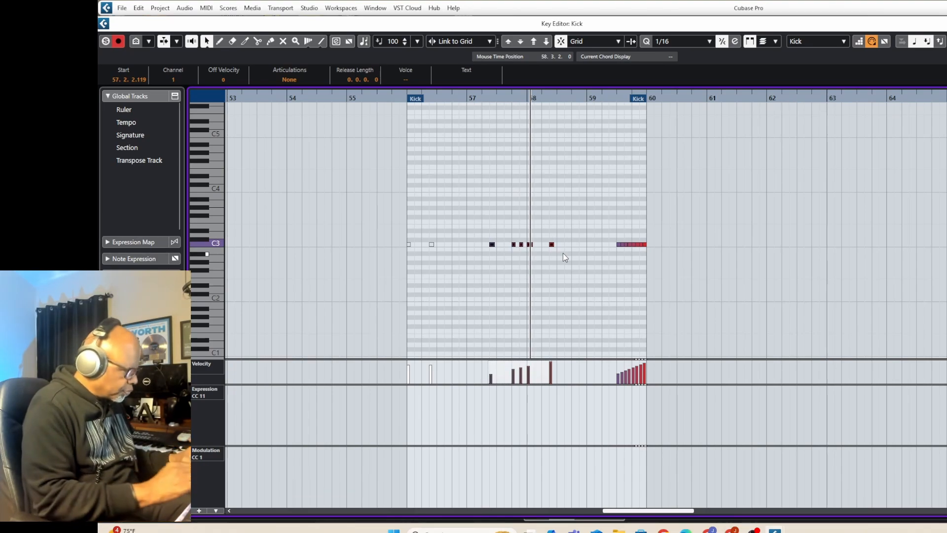
{"action": "left_click", "coordinate": [564, 253]}
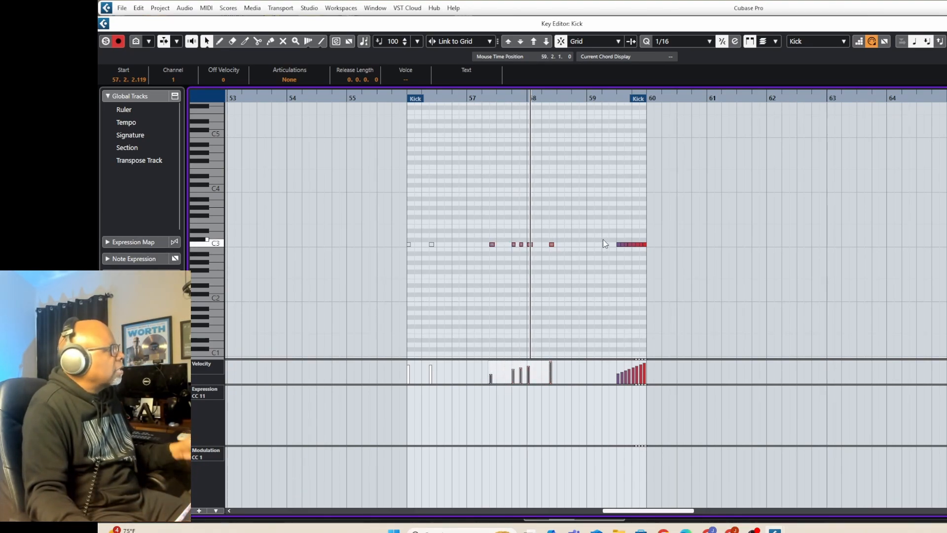
Audition the kick roll from 59.3 with the editor soloed, and return to the project window.
{"action": "left_click", "coordinate": [615, 97]}
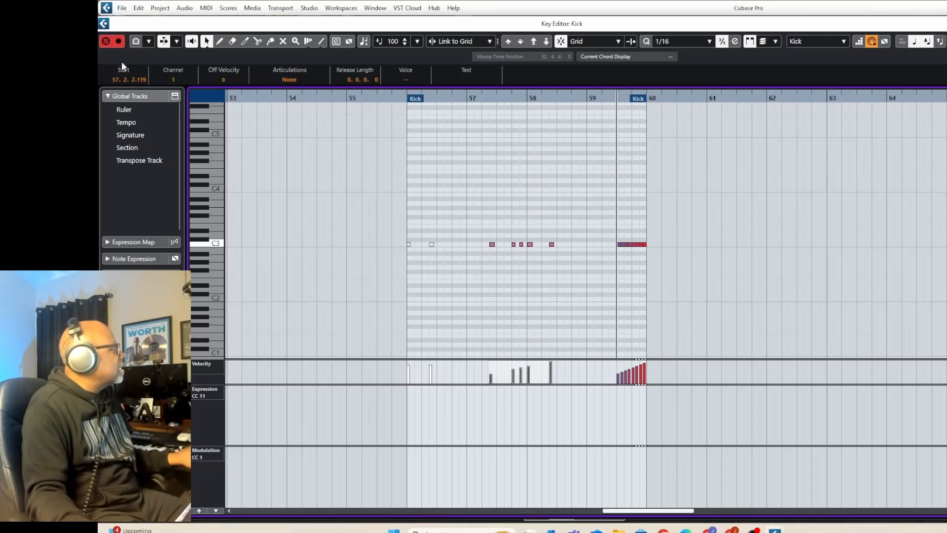
{"action": "key", "text": "space"}
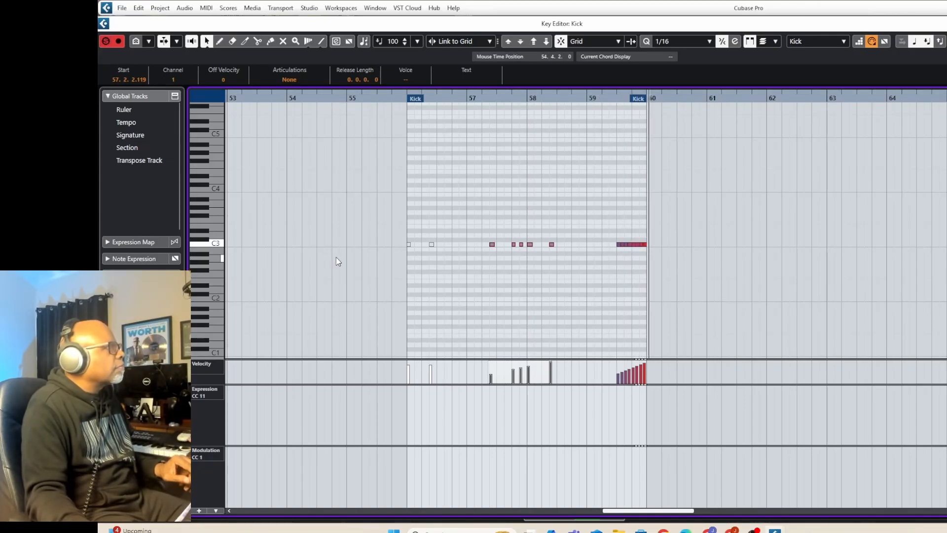
{"action": "key", "text": "space"}
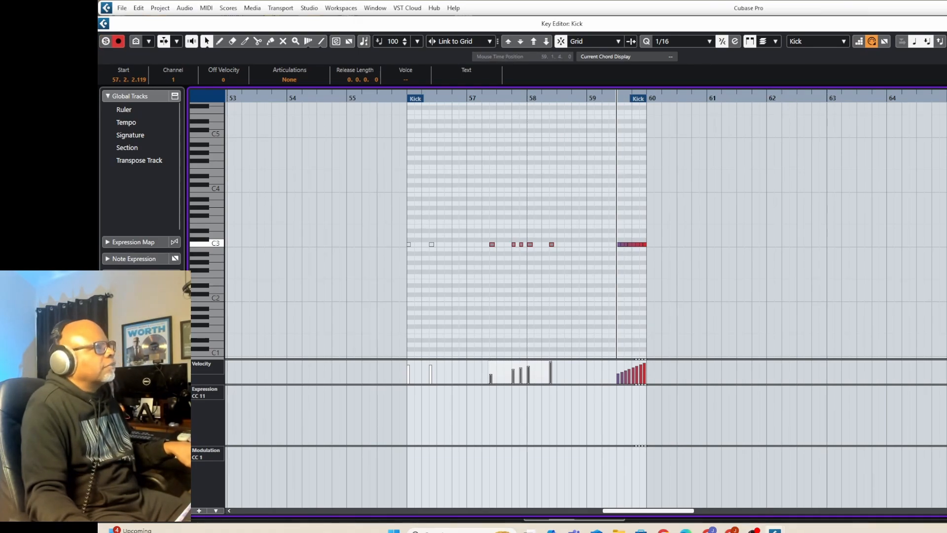
{"action": "key", "text": "Return"}
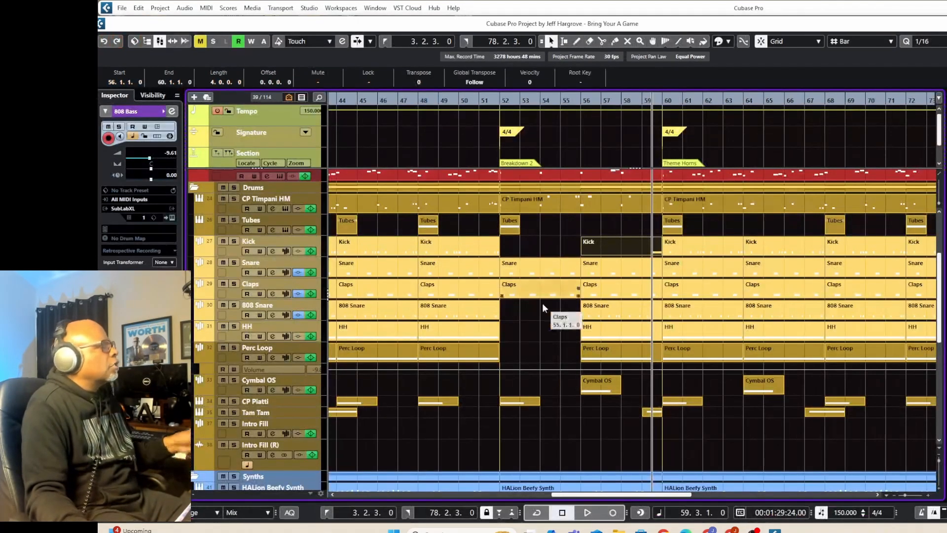
Play the full mix from bar 59 into the start of the Theme Horns section and stop.
{"action": "left_click", "coordinate": [499, 326]}
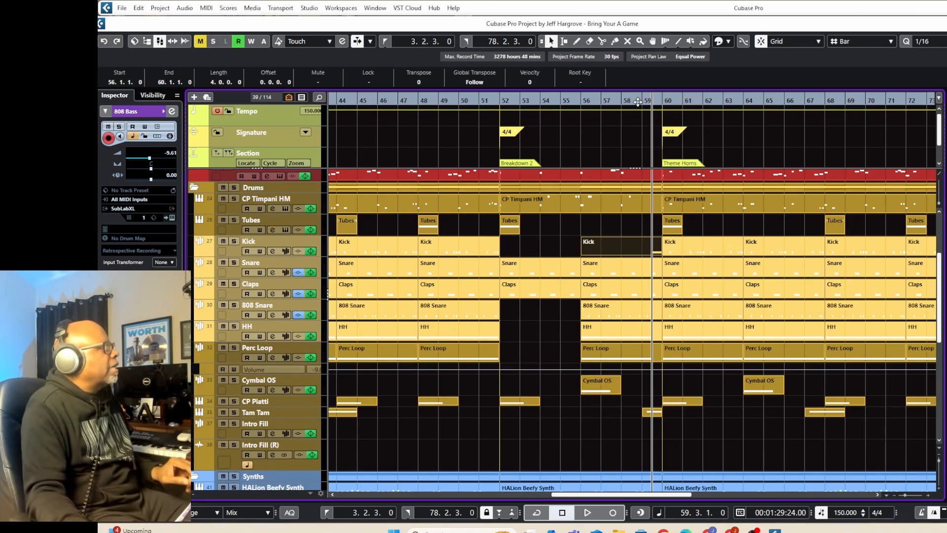
{"action": "left_click_drag", "start_coordinate": [641, 101], "coordinate": [603, 238]}
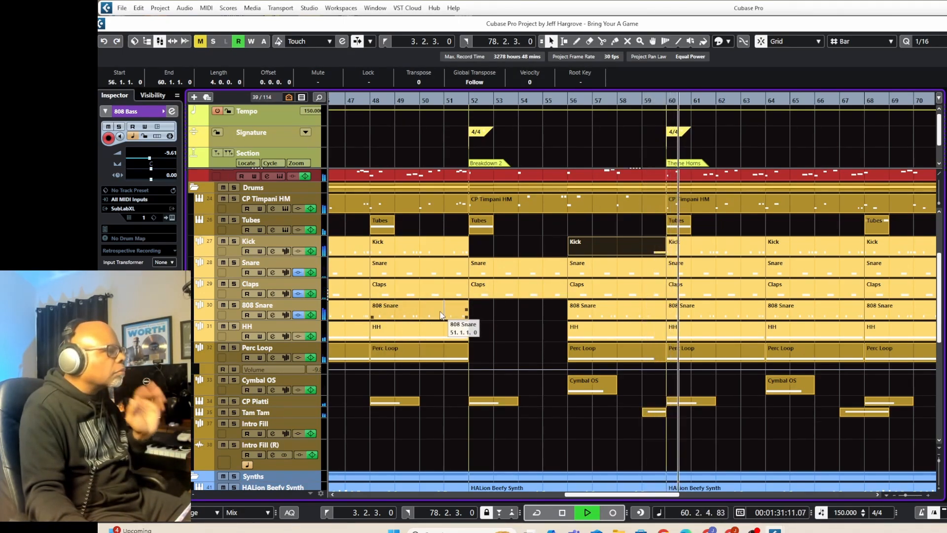
{"action": "key", "text": "space"}
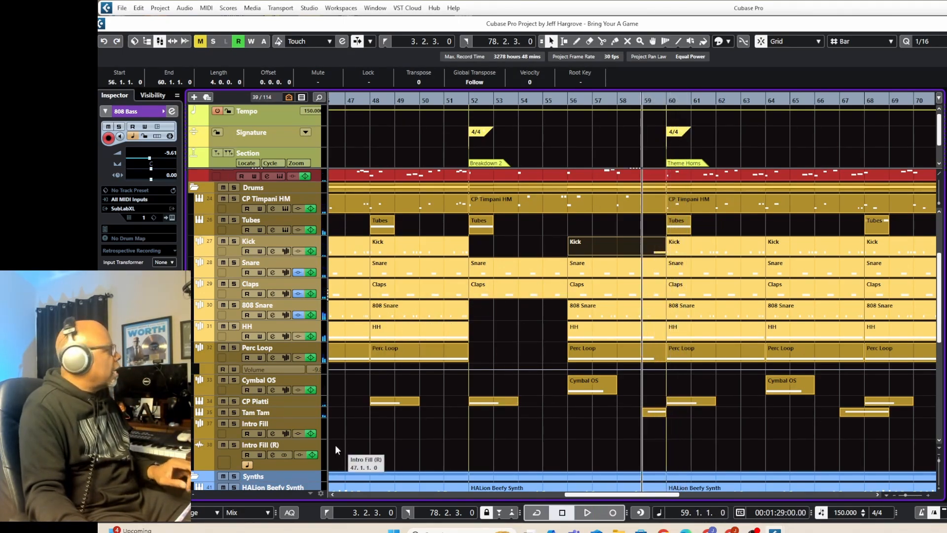
Audition the Tam Tam track soloed from bar 59, unsolo it and stop playback.
{"action": "left_click", "coordinate": [233, 412]}
{"action": "key", "text": "space"}
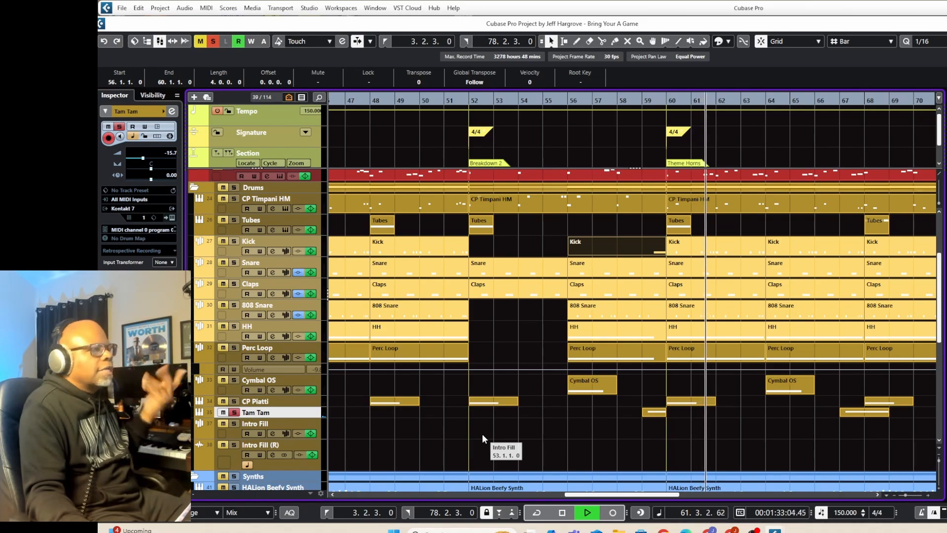
{"action": "left_click", "coordinate": [234, 412]}
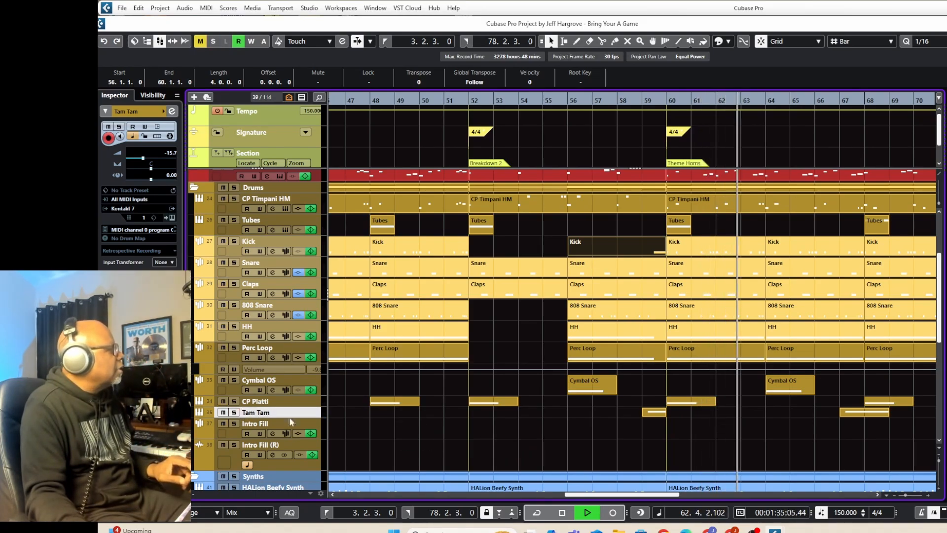
{"action": "key", "text": "space"}
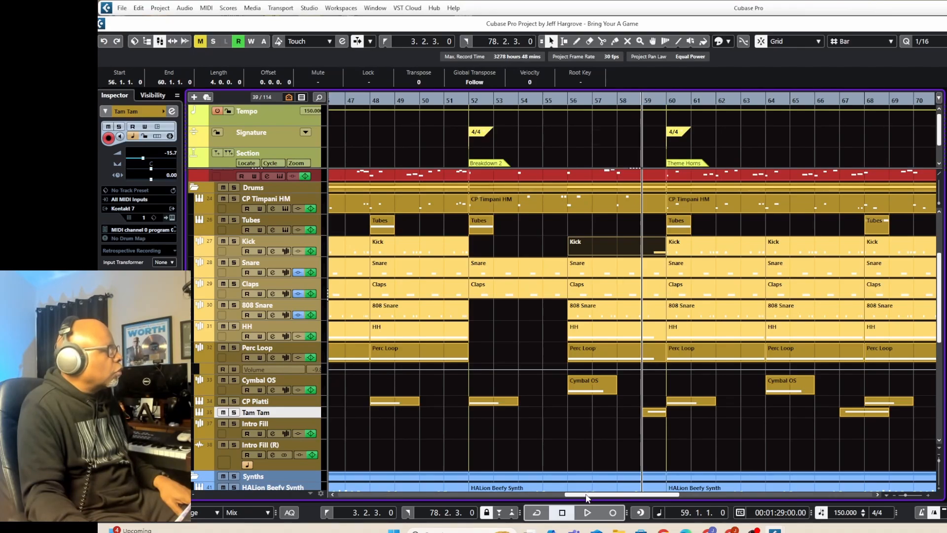
Review the brass and drum parts of the Theme Horns section and play the full mix from bar 59 through bar 77.
{"action": "left_click_drag", "start_coordinate": [587, 498], "coordinate": [623, 498]}
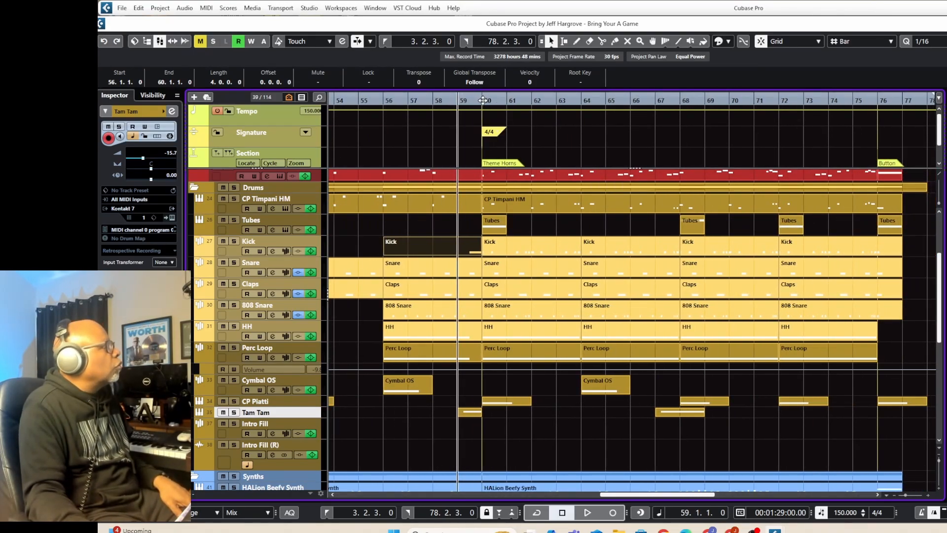
{"action": "scroll", "coordinate": [514, 220], "scroll_direction": "up", "scroll_amount": 3}
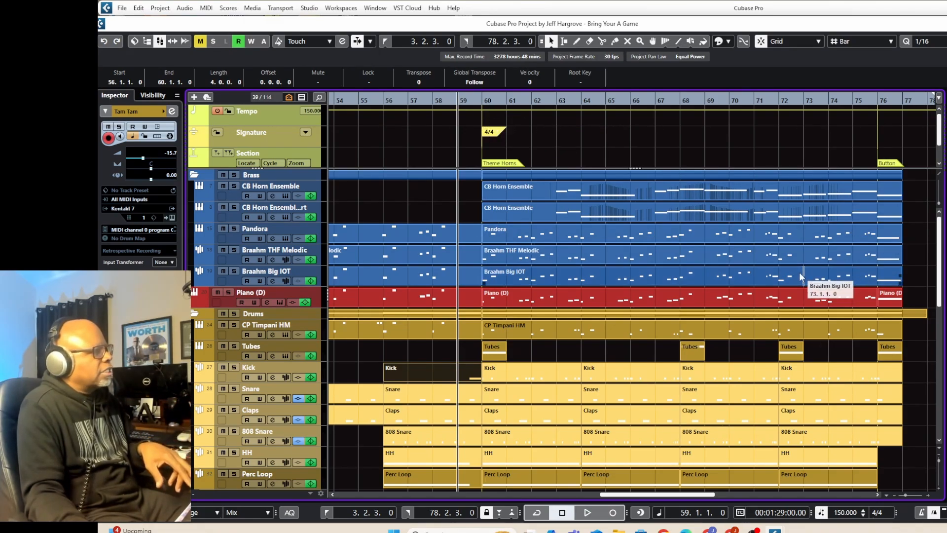
{"action": "key", "text": "space"}
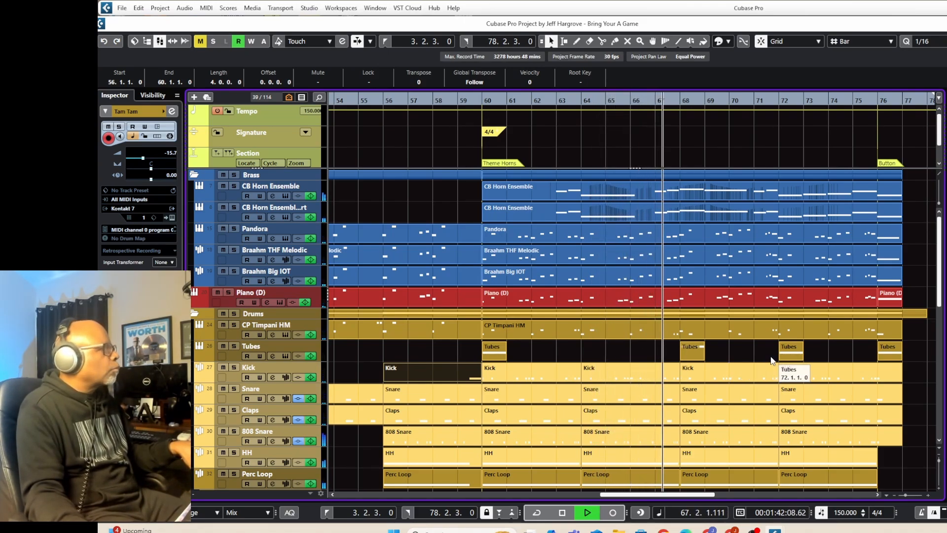
{"action": "scroll", "coordinate": [740, 370], "scroll_direction": "down", "scroll_amount": 3}
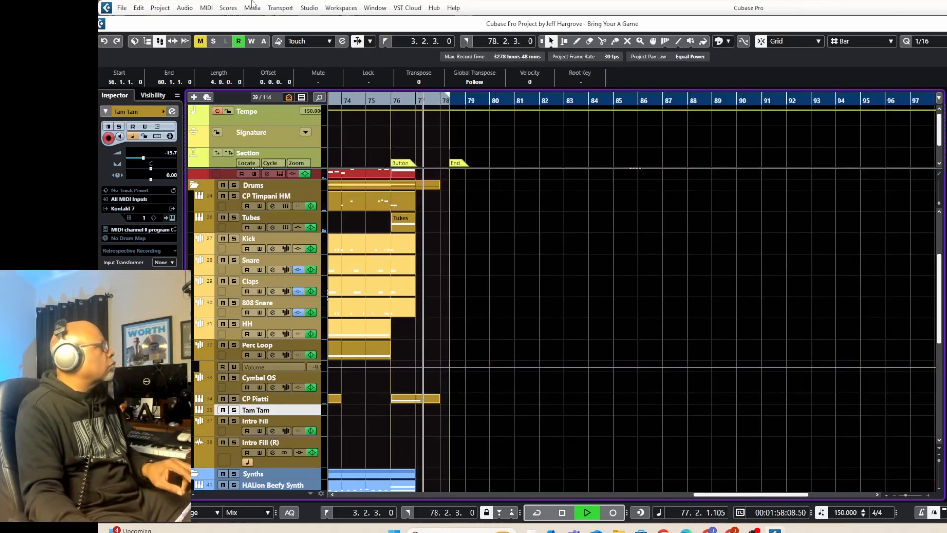
{"action": "key", "text": "space"}
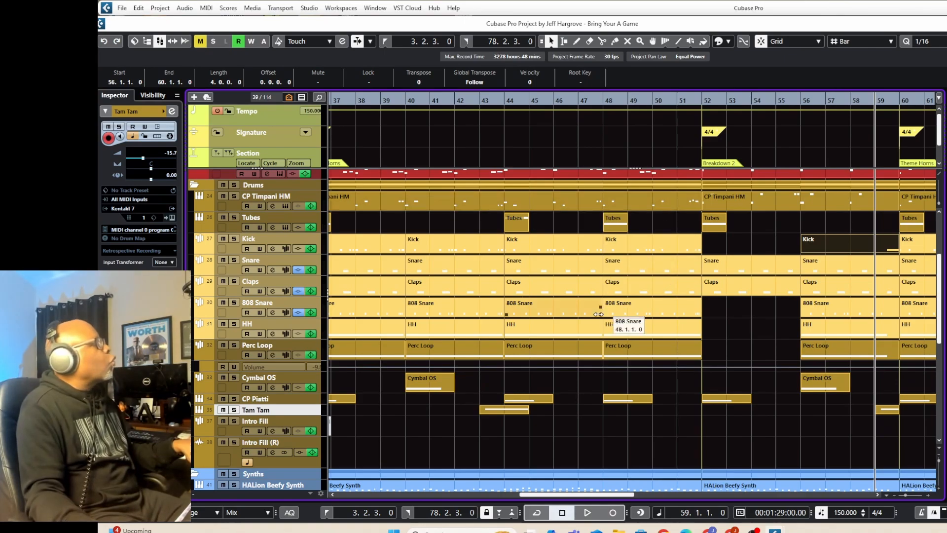
Examine how the brass, drum, synth, bass, short string and one-shot parts end at the Button section at bar 76.
{"action": "left_click_drag", "start_coordinate": [566, 495], "coordinate": [680, 495]}
{"action": "scroll", "coordinate": [692, 123], "scroll_direction": "up", "scroll_amount": 3}
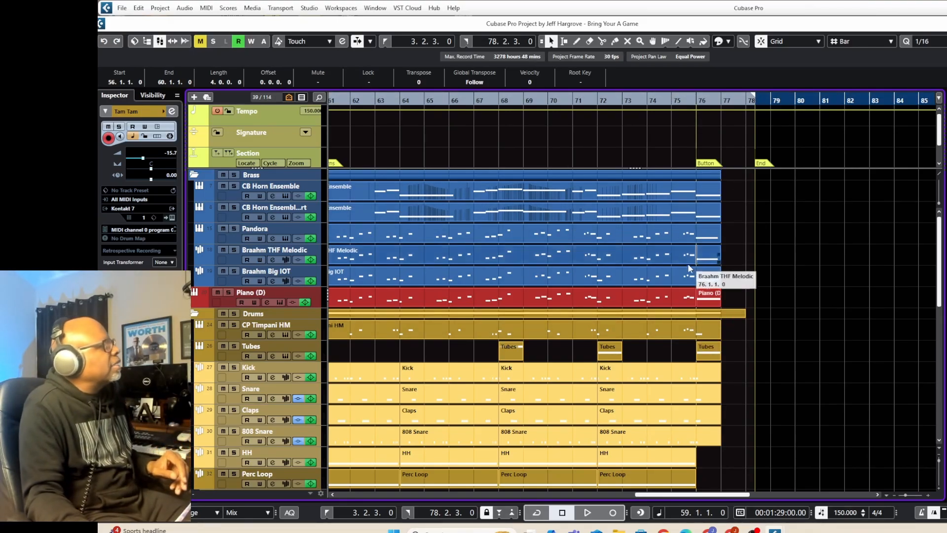
{"action": "scroll", "coordinate": [687, 263], "scroll_direction": "down", "scroll_amount": 3}
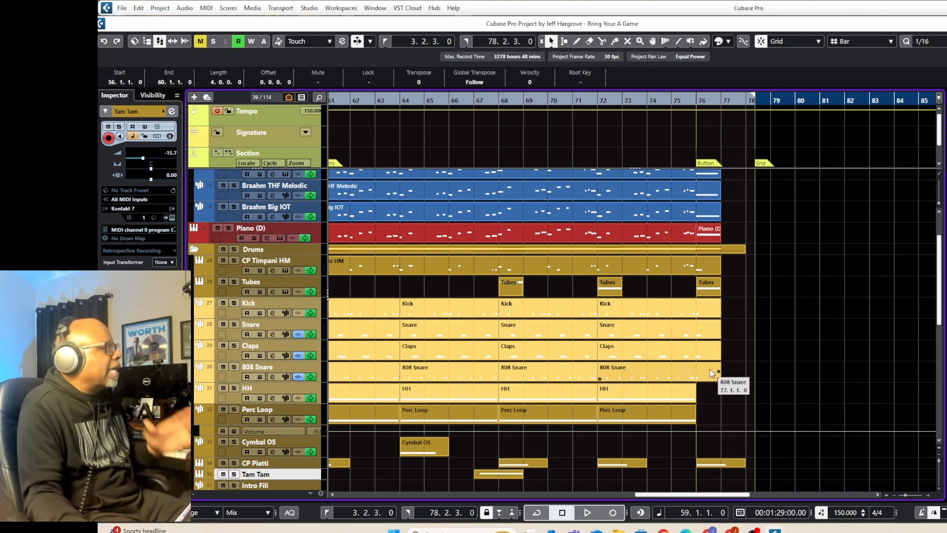
{"action": "scroll", "coordinate": [709, 369], "scroll_direction": "down", "scroll_amount": 5}
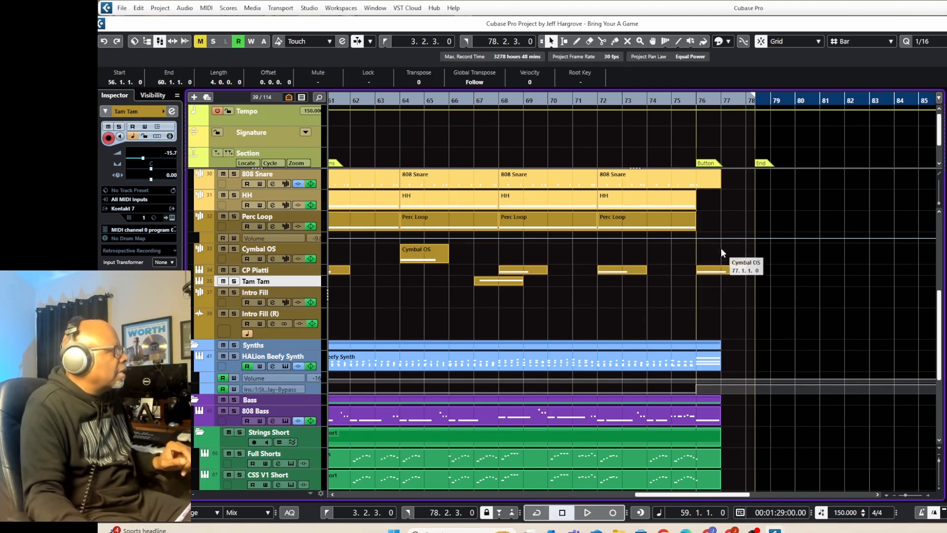
{"action": "scroll", "coordinate": [710, 273], "scroll_direction": "down", "scroll_amount": 3}
{"action": "scroll", "coordinate": [710, 273], "scroll_direction": "down", "scroll_amount": 2}
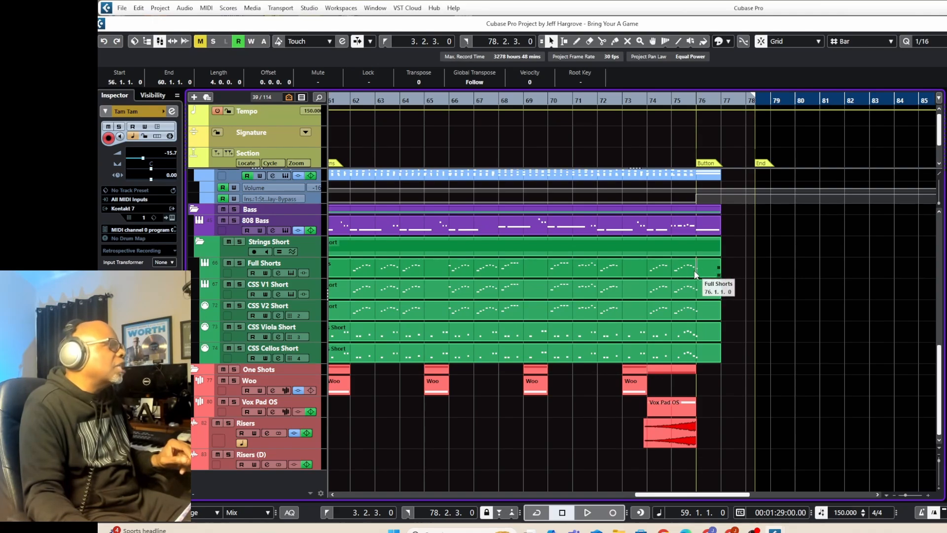
Solo the Strings Short folder, audition its closing run from bar 75 and unsolo it.
{"action": "left_click", "coordinate": [668, 101]}
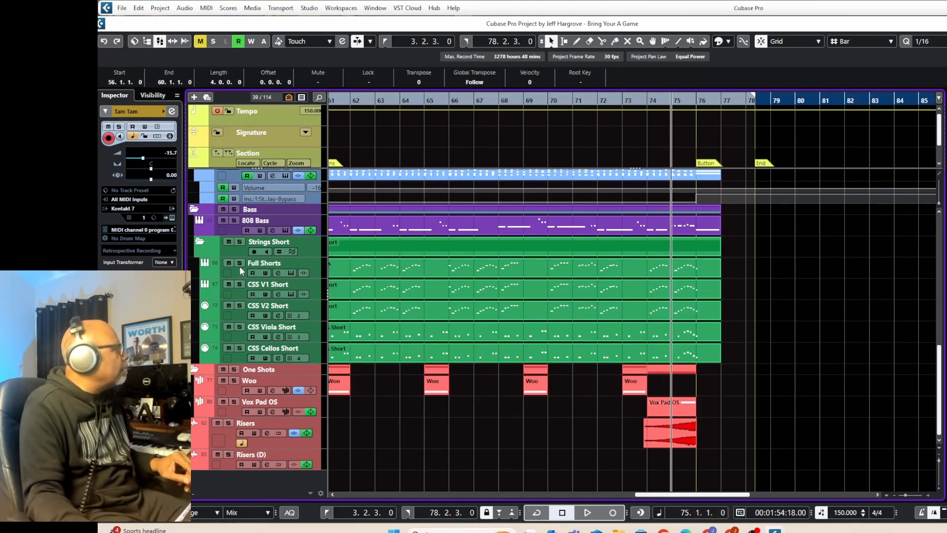
{"action": "left_click", "coordinate": [241, 245]}
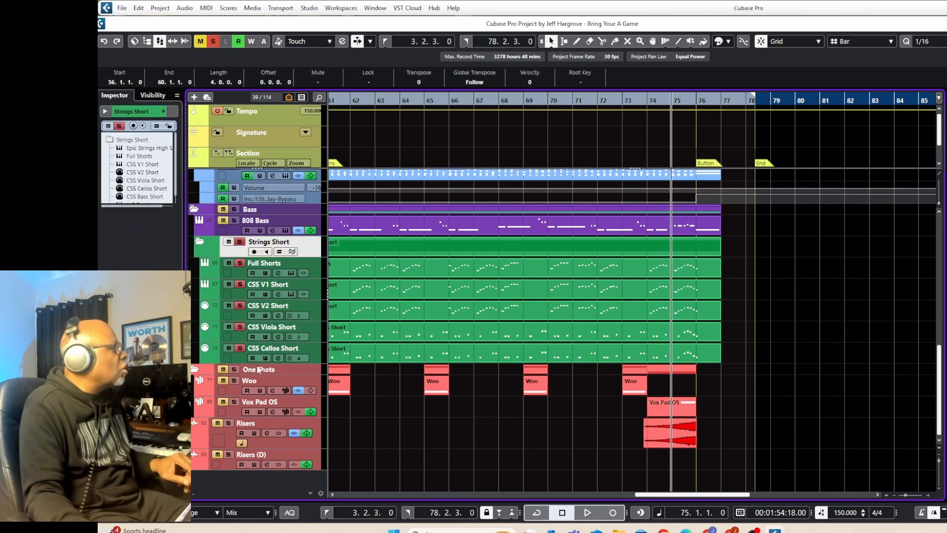
{"action": "key", "text": "space"}
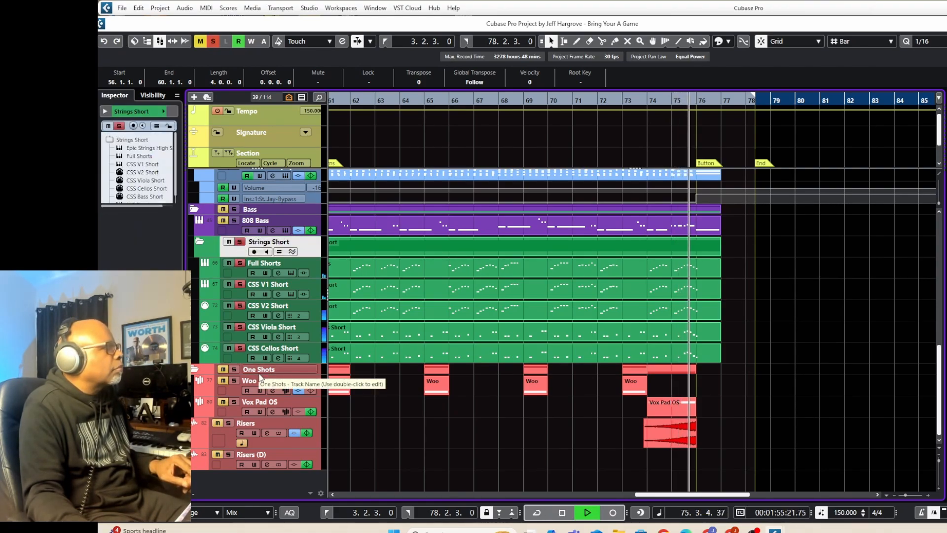
{"action": "key", "text": "space"}
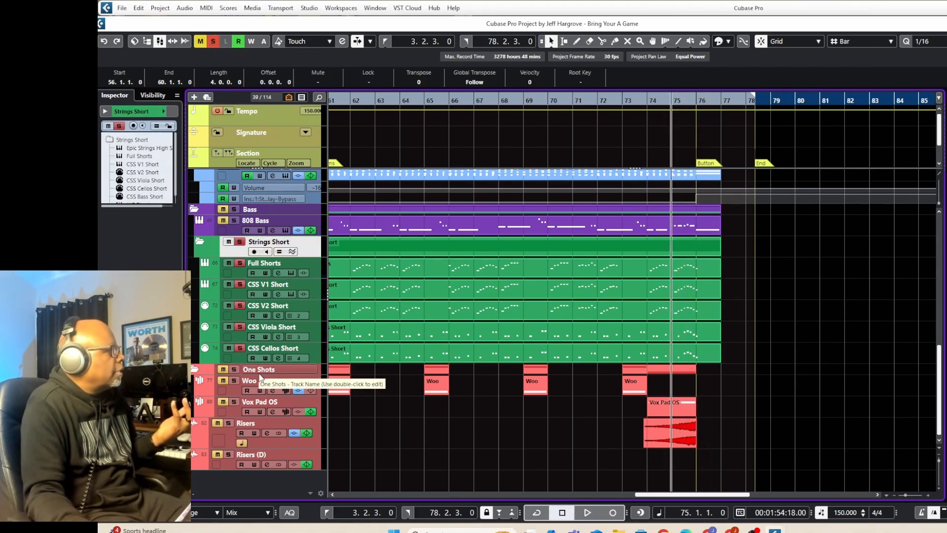
{"action": "left_click", "coordinate": [240, 243]}
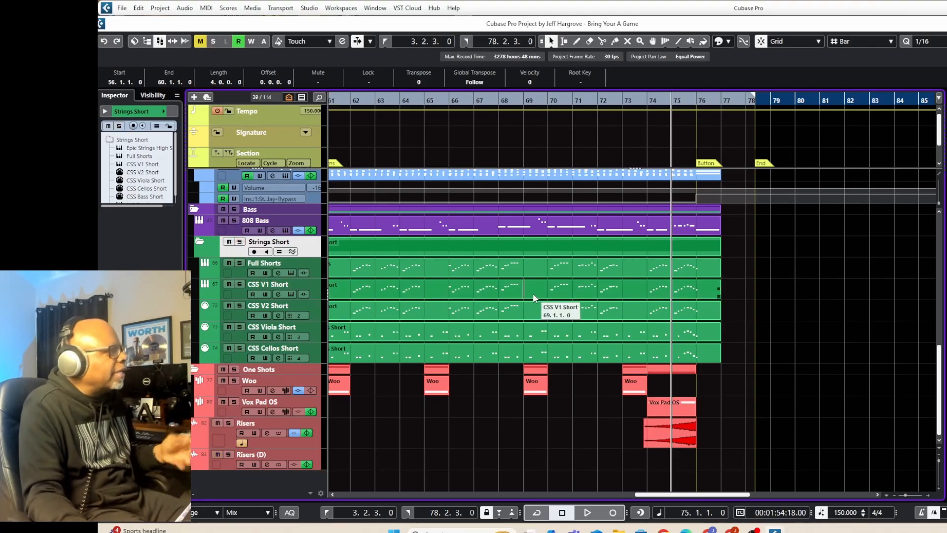
Play the arrangement's ending from bar 74, stop and return the cursor to the project start.
{"action": "scroll", "coordinate": [680, 278], "scroll_direction": "up", "scroll_amount": 5}
{"action": "scroll", "coordinate": [681, 281], "scroll_direction": "up", "scroll_amount": 4}
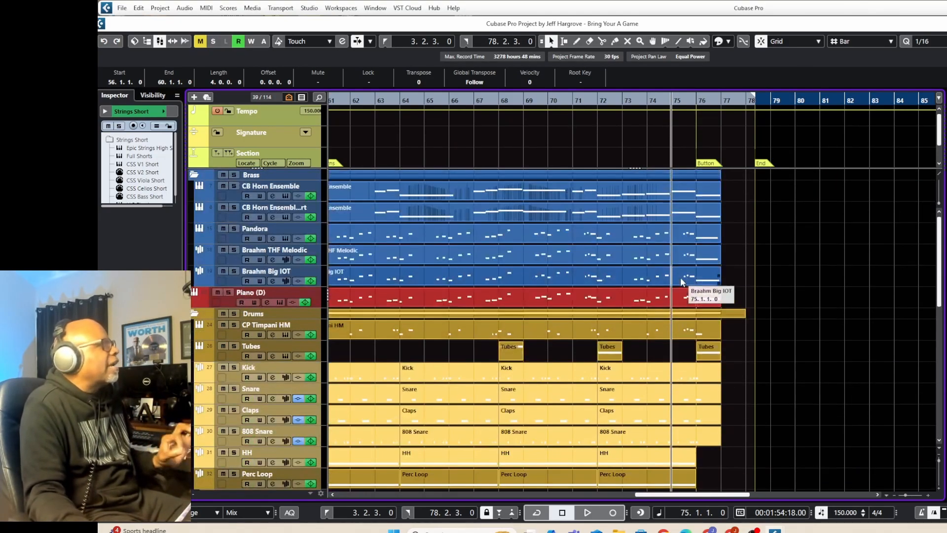
{"action": "left_click", "coordinate": [696, 98]}
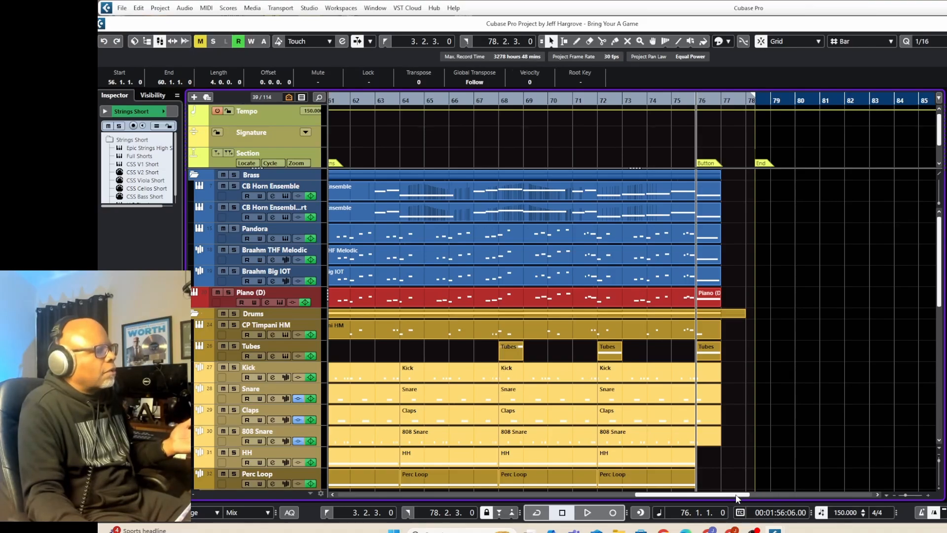
{"action": "mouse_move", "coordinate": [750, 529]}
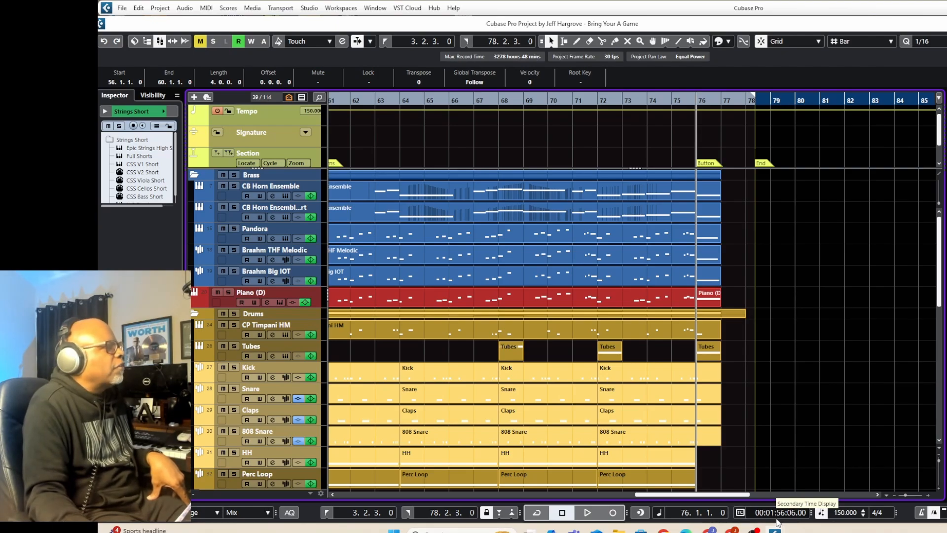
{"action": "left_click", "coordinate": [648, 100]}
{"action": "left_click", "coordinate": [587, 512]}
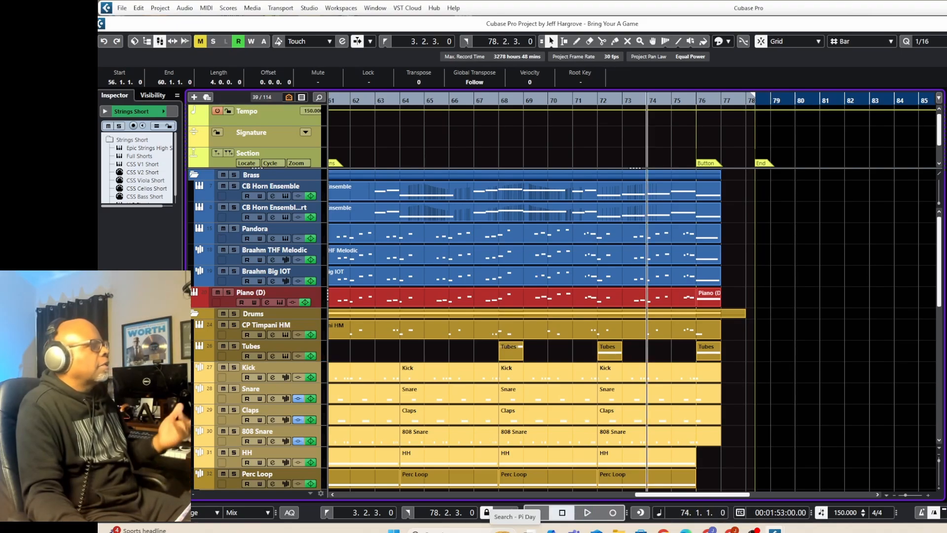
{"action": "key", "text": "space"}
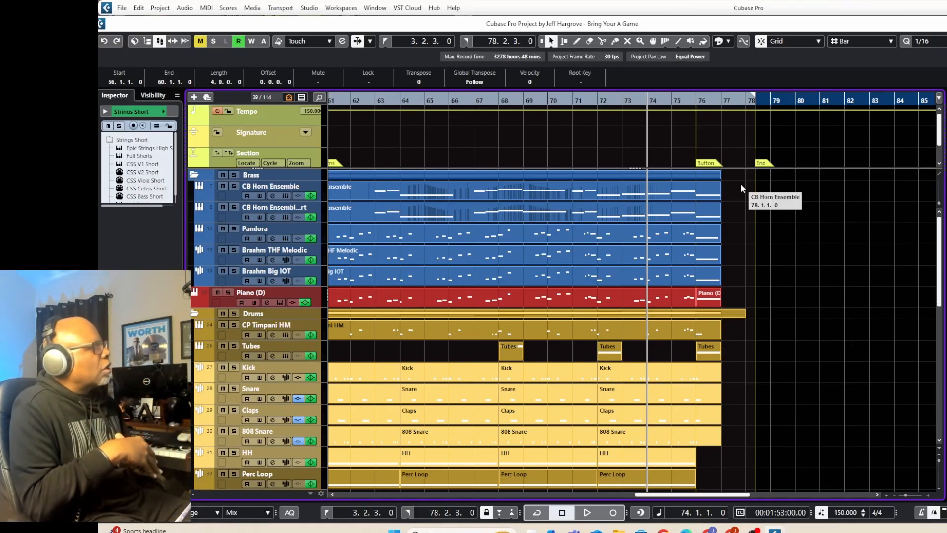
{"action": "key", "text": "Home"}
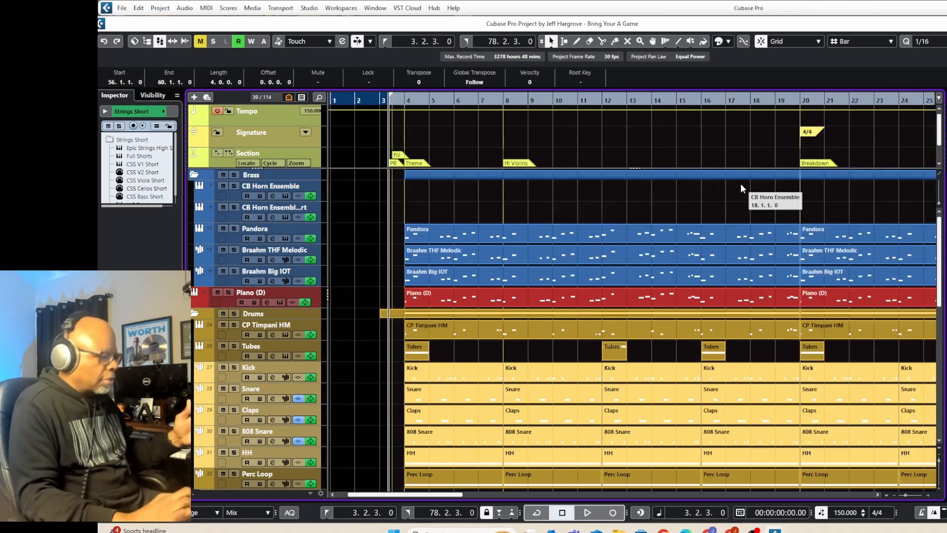